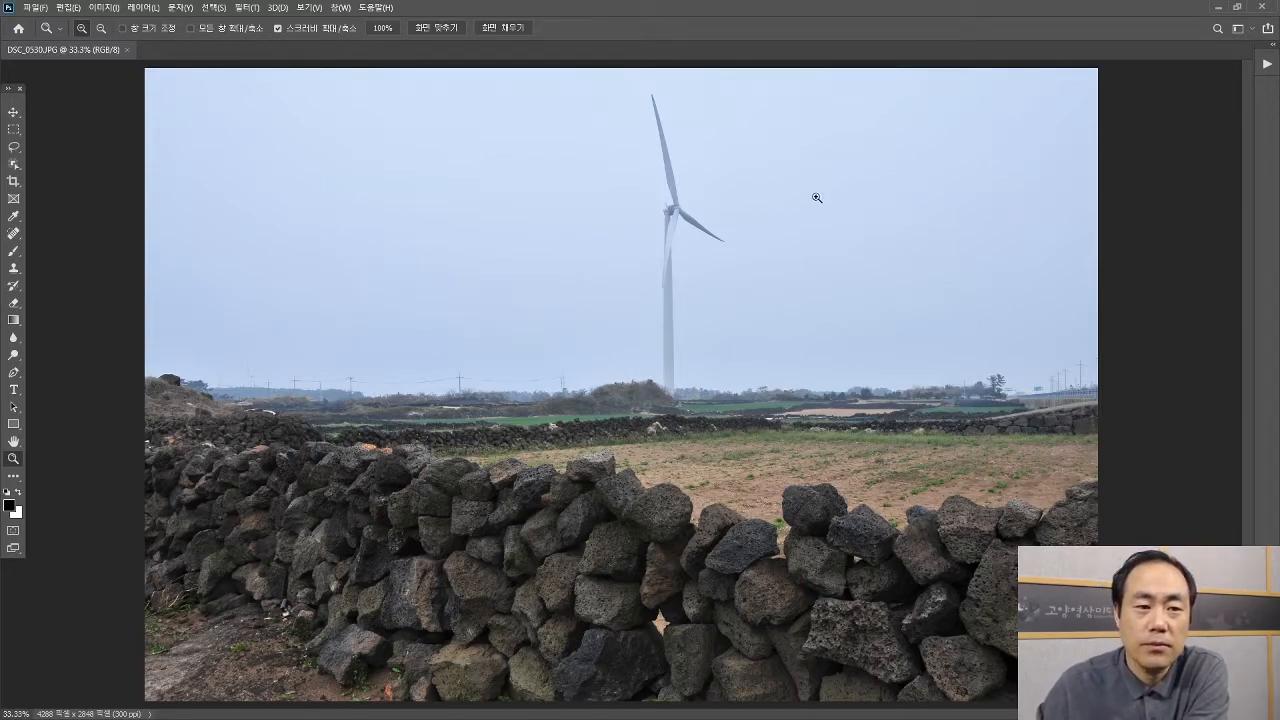
Open the Curves adjustment for the wind turbine photo
click(105, 12)
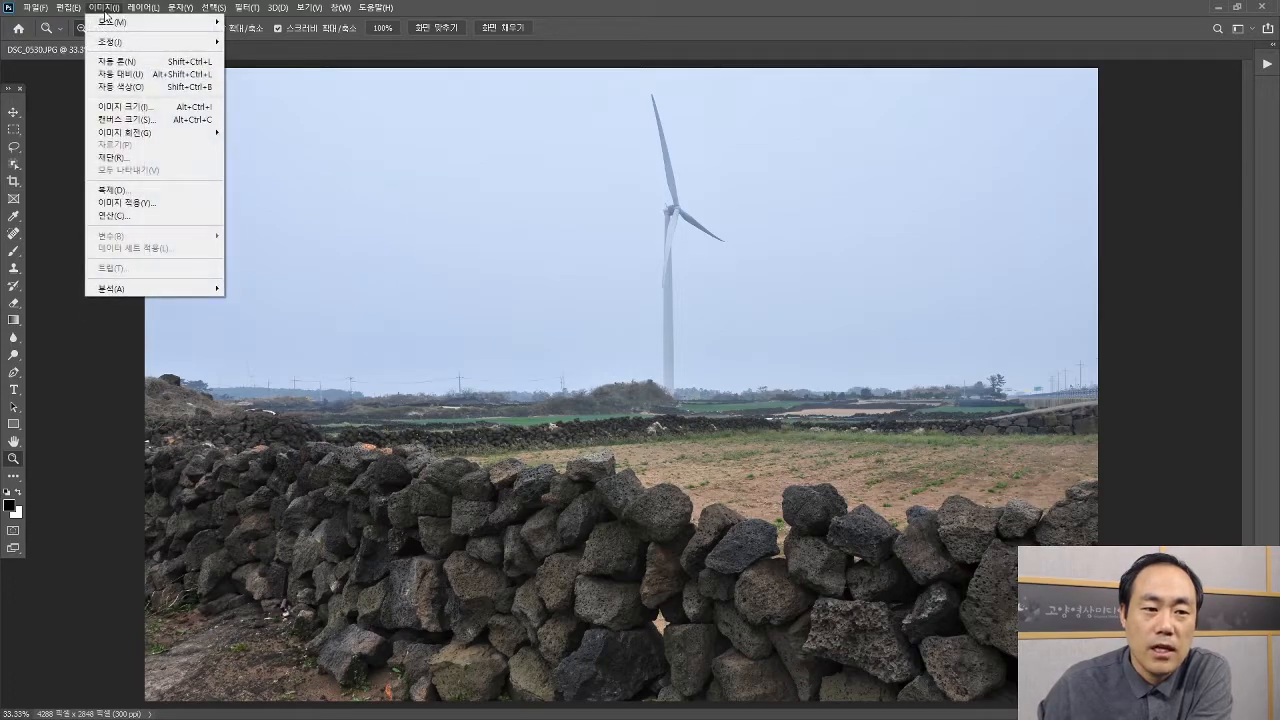
mouse_move(118, 46)
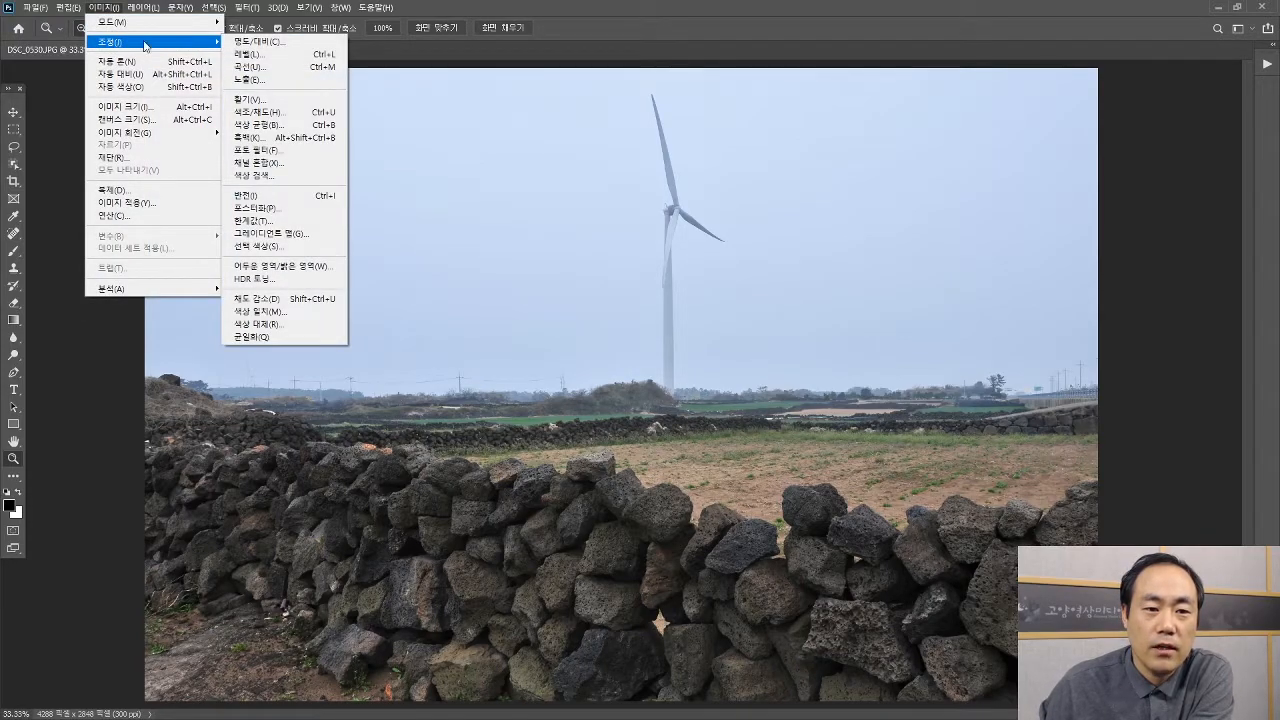
click(277, 67)
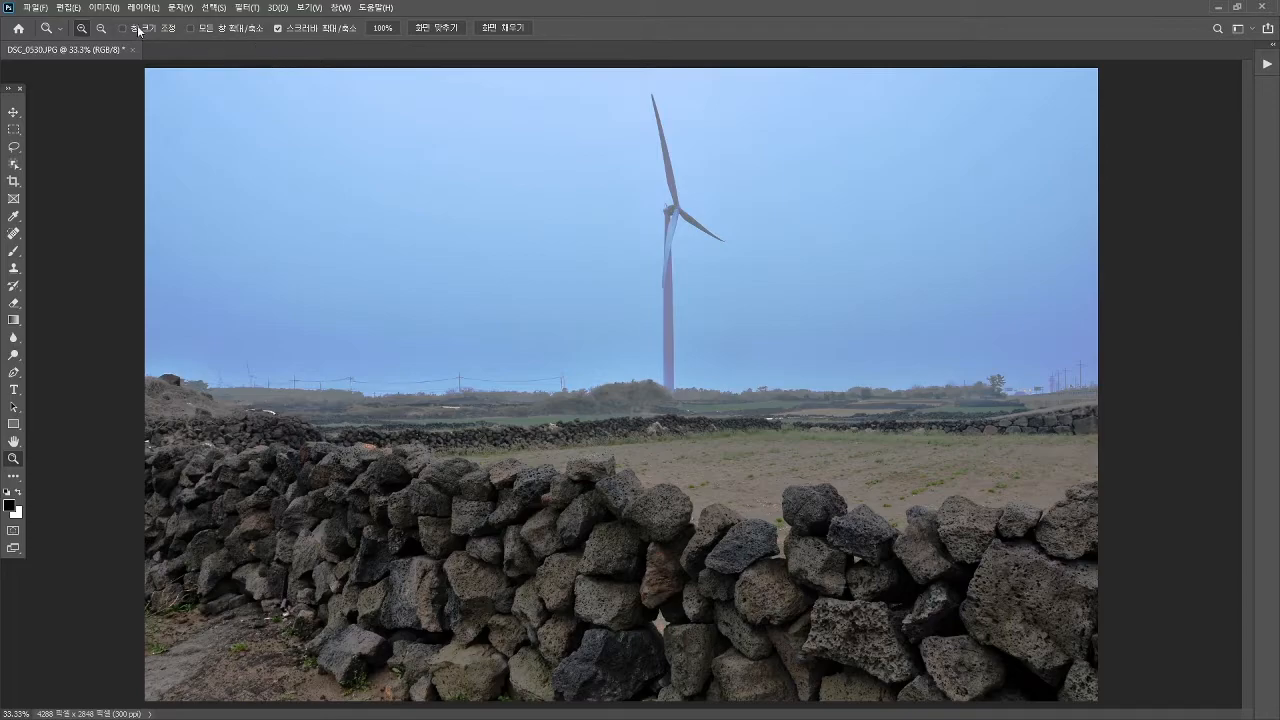
Bring up the Curves adjustment on the photo again and place its dialog beside the turbine
click(112, 8)
mouse_move(131, 48)
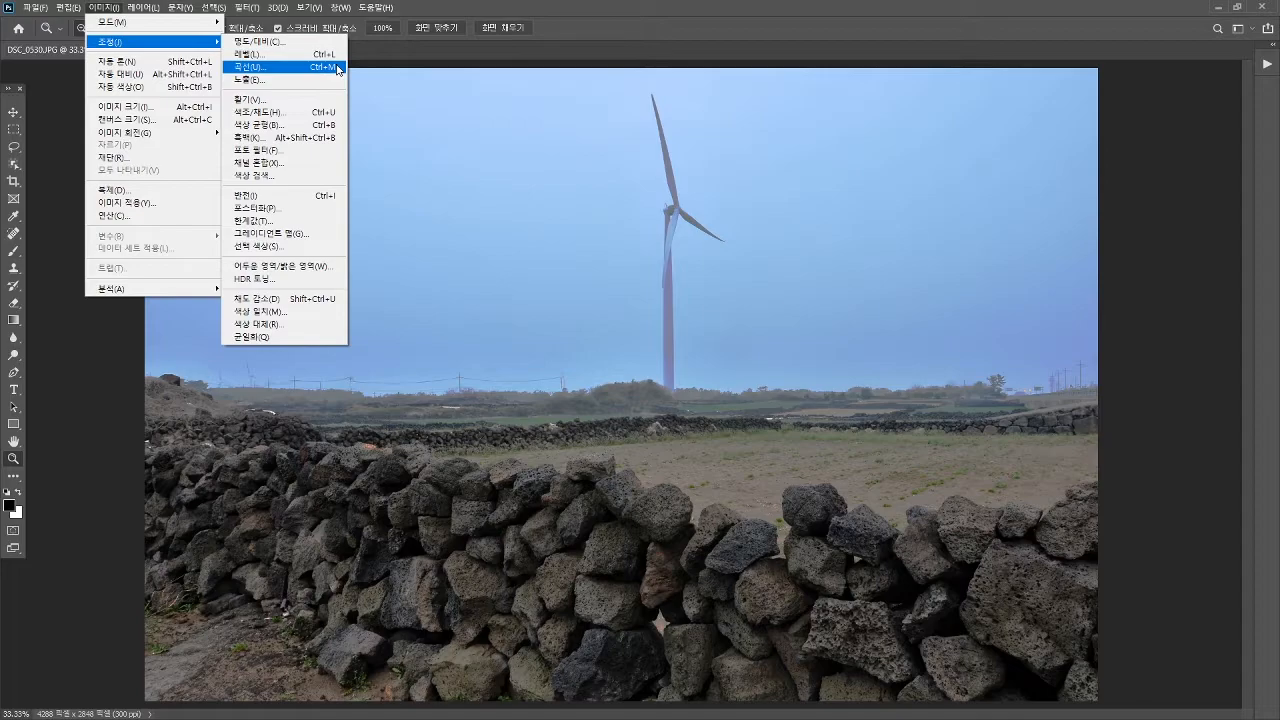
click(338, 68)
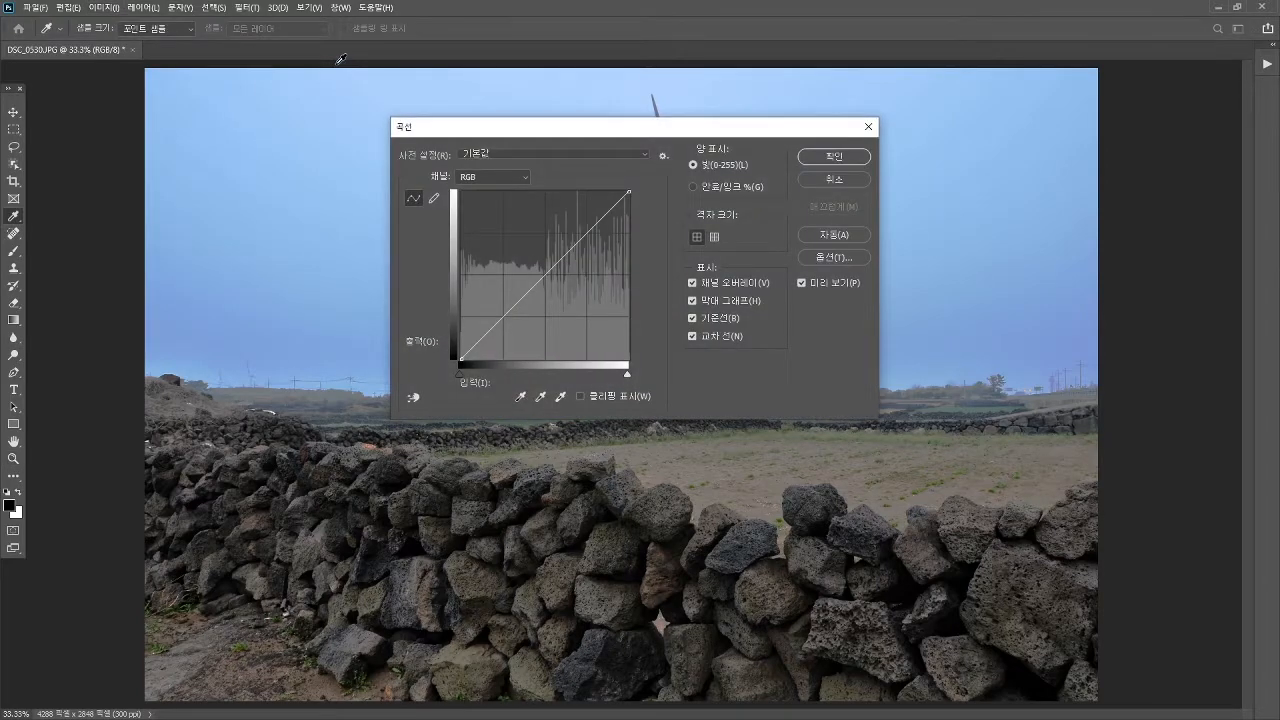
drag(574, 129, 981, 187)
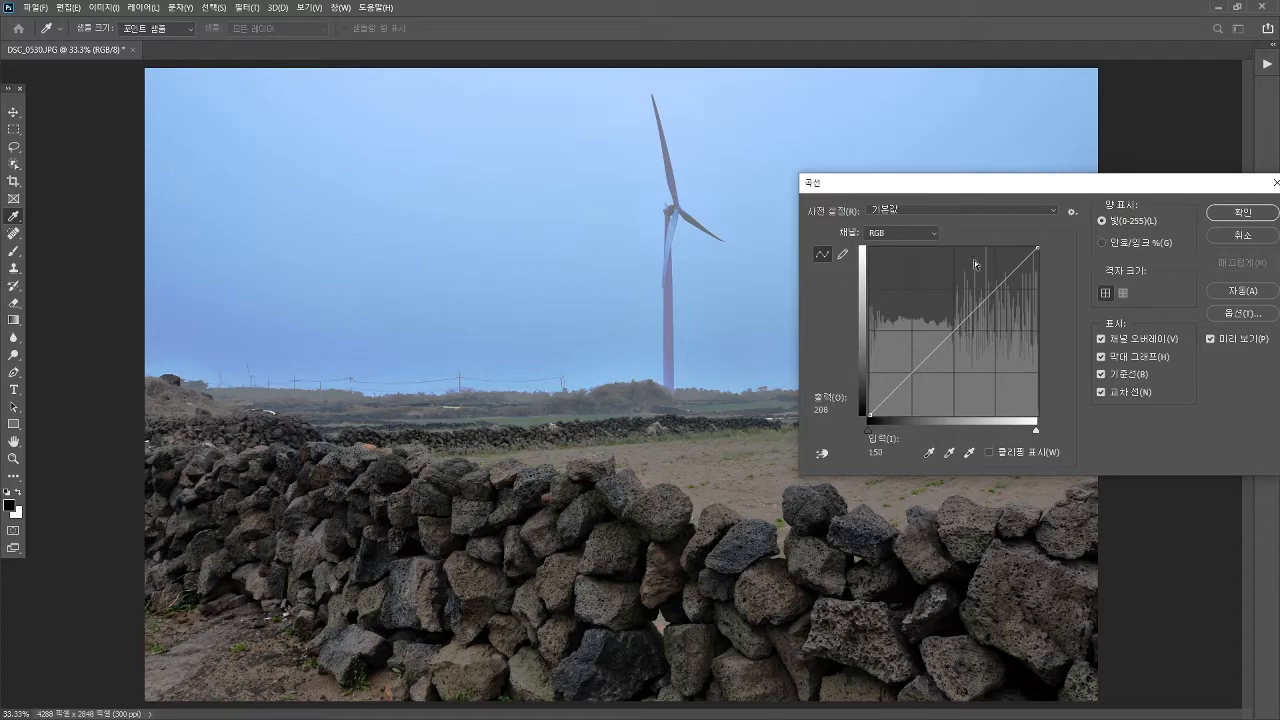
drag(1045, 191, 1077, 127)
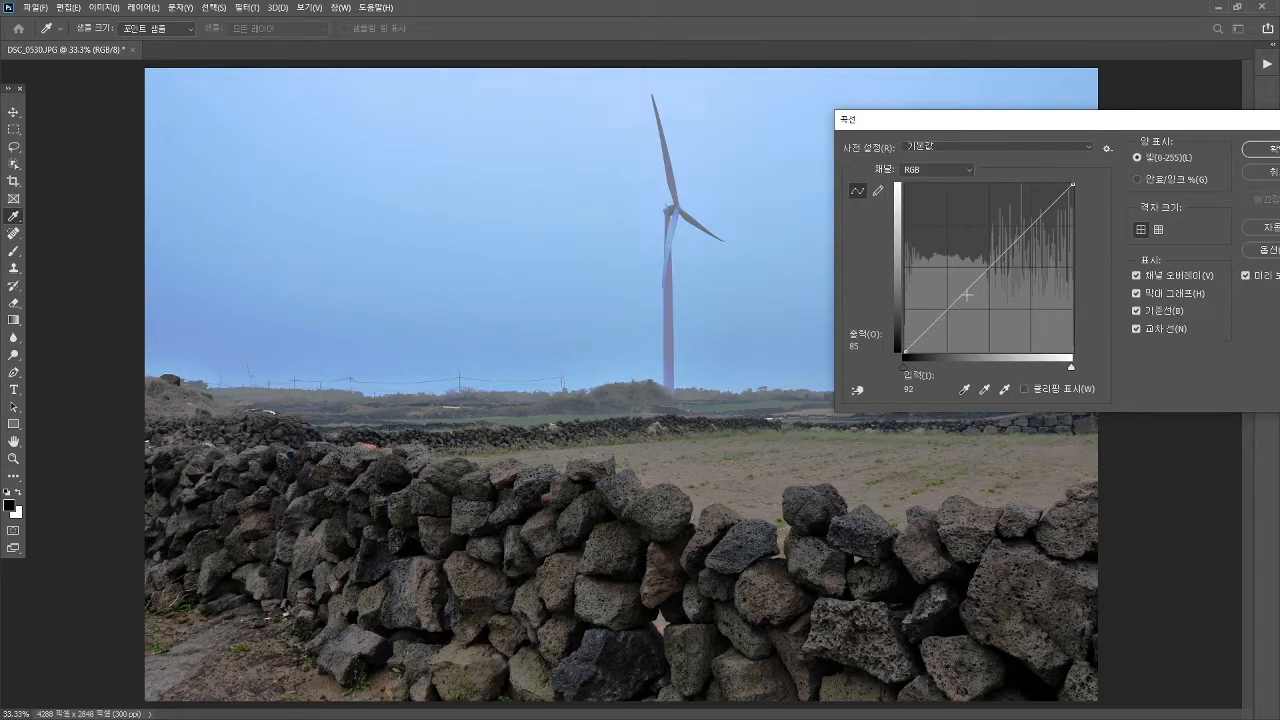
drag(970, 128, 901, 181)
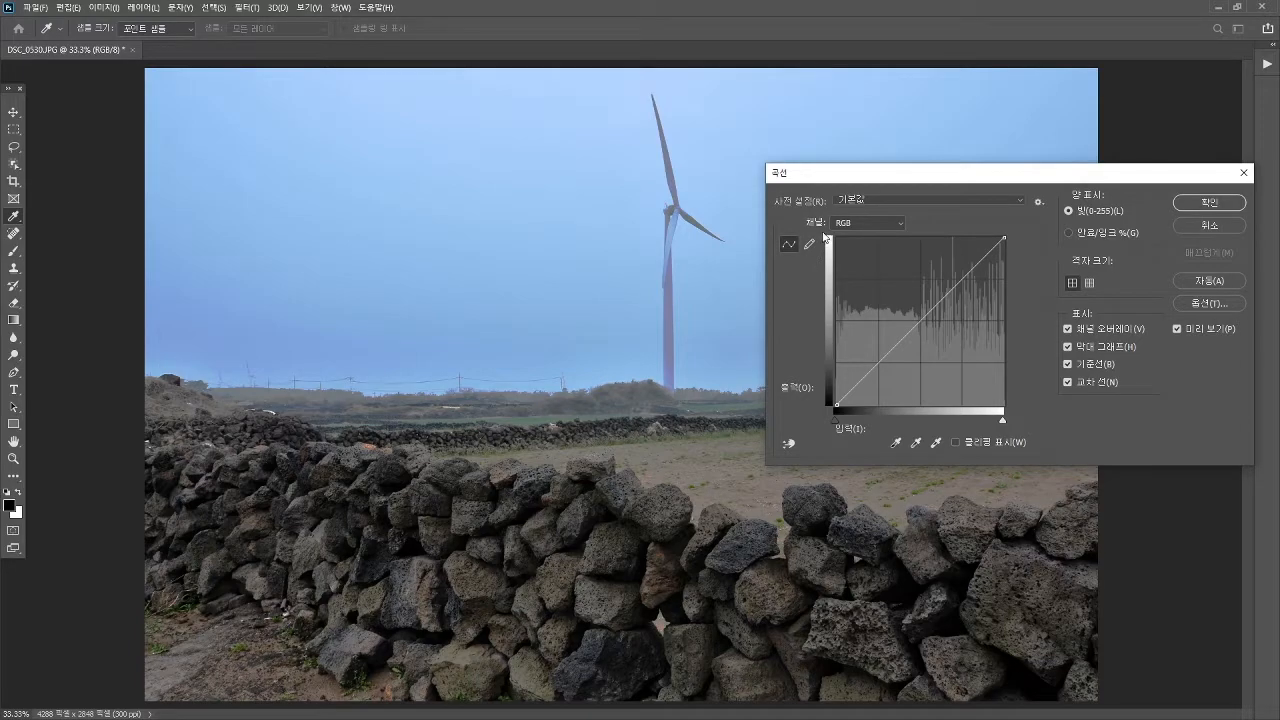
Compare the Curves graph in Pigment/Ink % and Light (0-255) display, and with the fine and coarse grids
click(1069, 232)
click(1071, 212)
click(1069, 232)
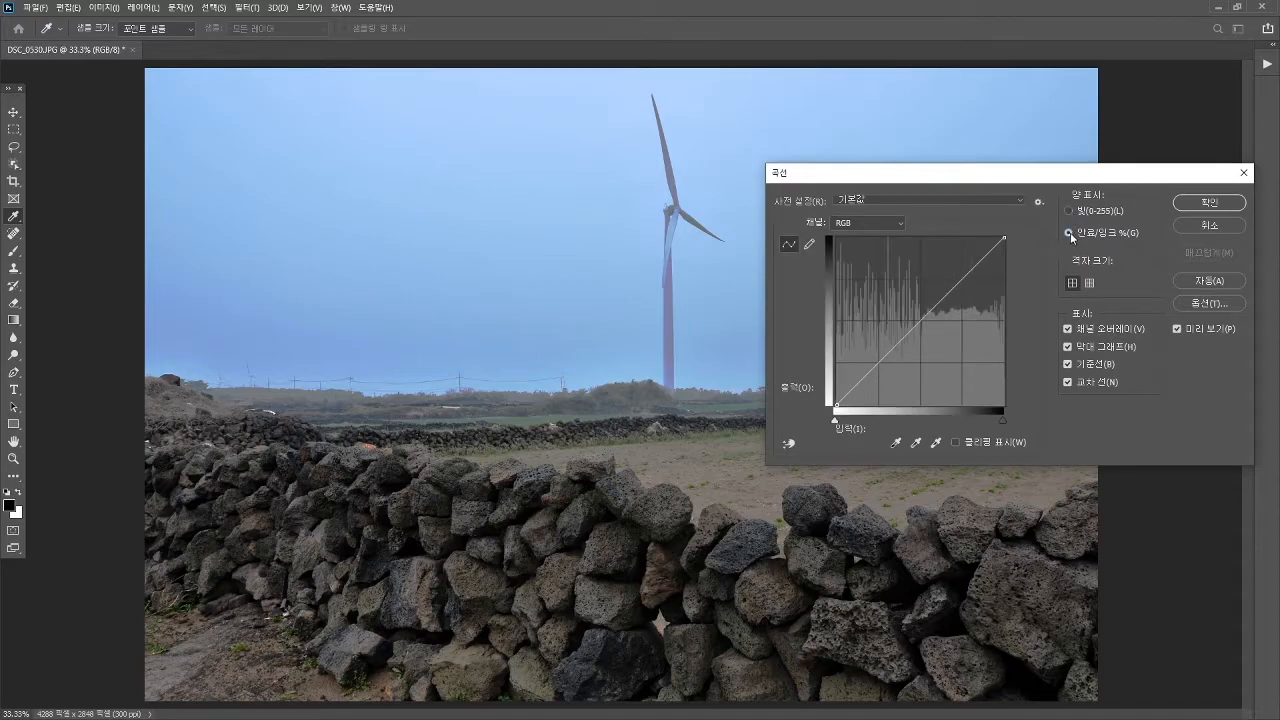
click(1071, 212)
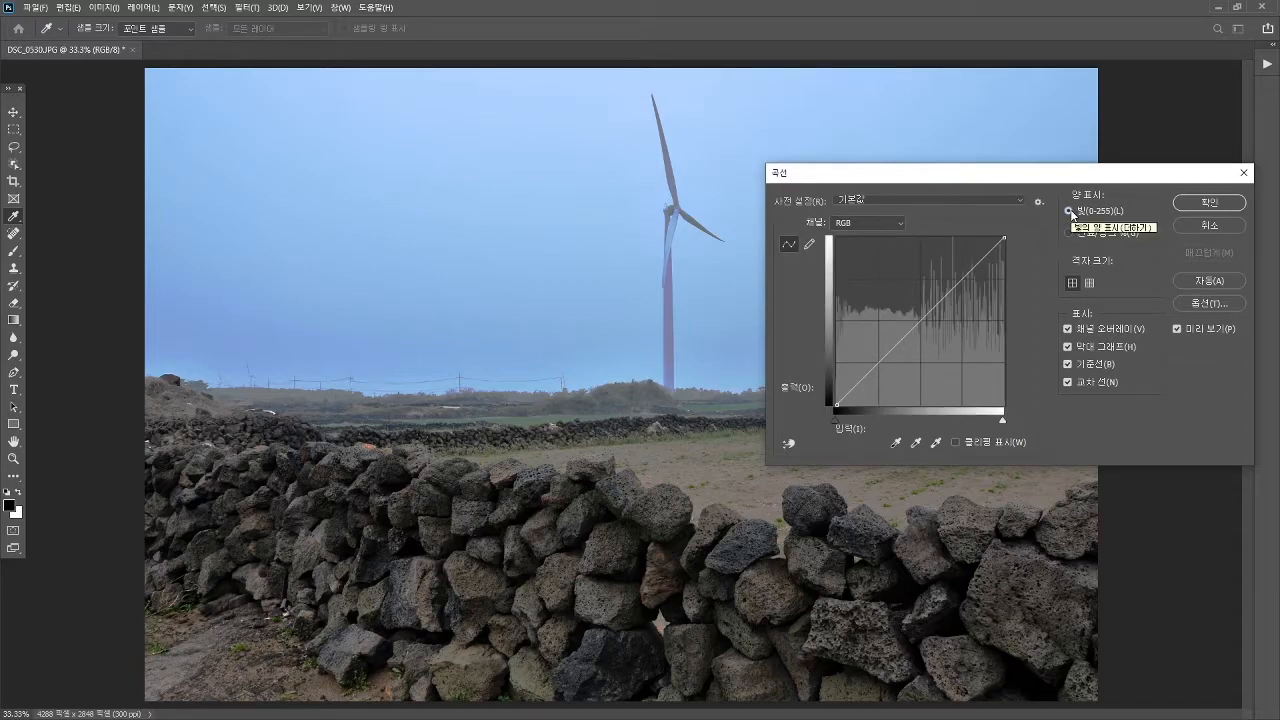
click(1089, 283)
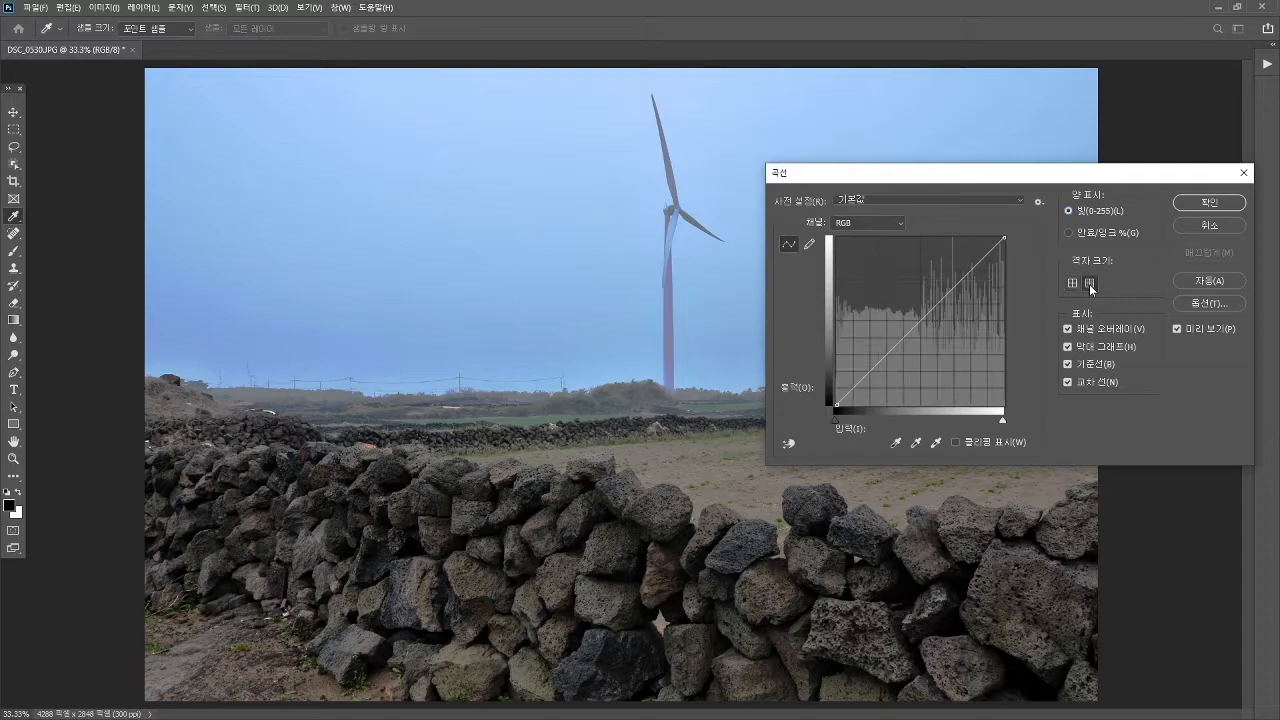
click(1074, 284)
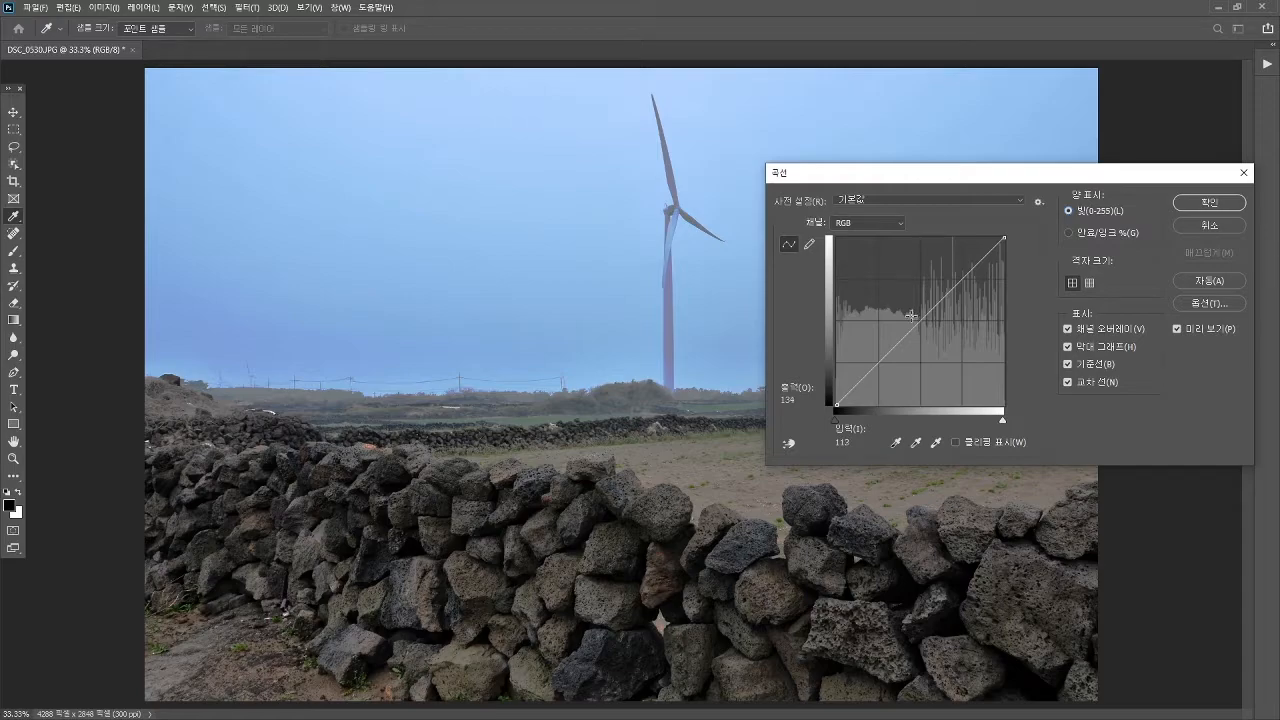
Try raising the RGB curve's midtone to output 141, remove that point, and raise a new one to input 130, output 160
drag(918, 317, 919, 312)
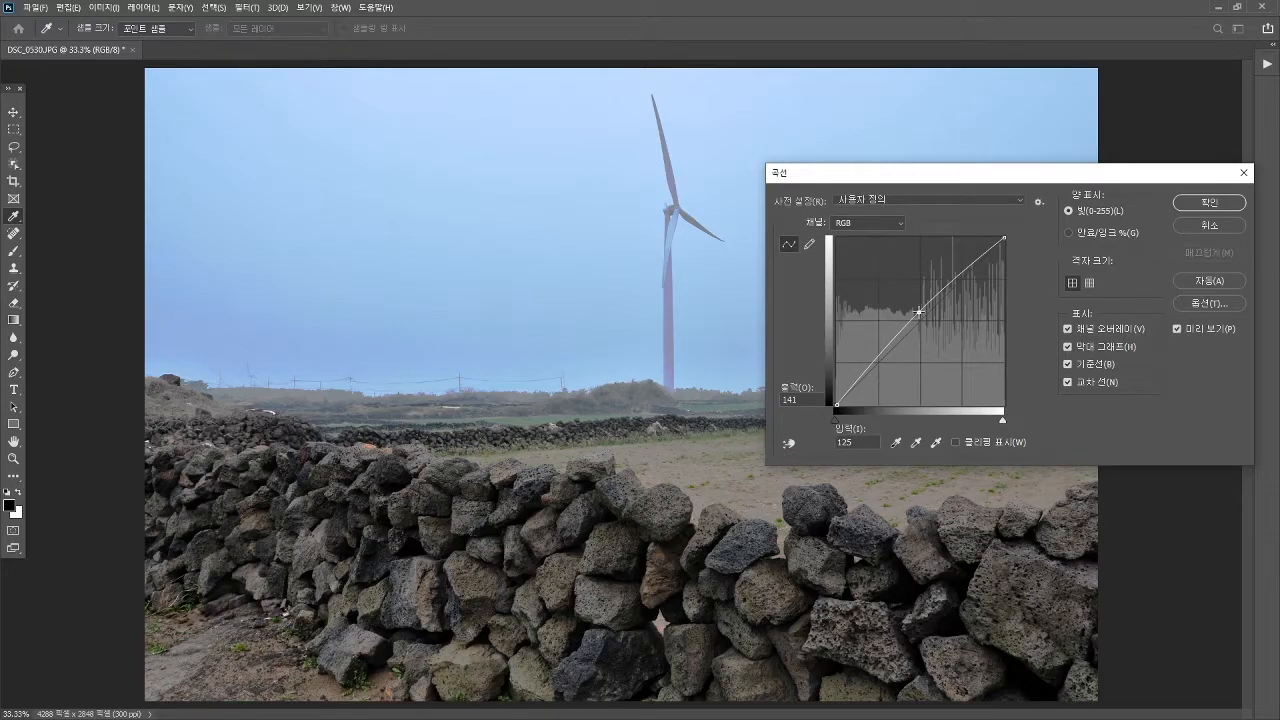
drag(918, 312, 927, 246)
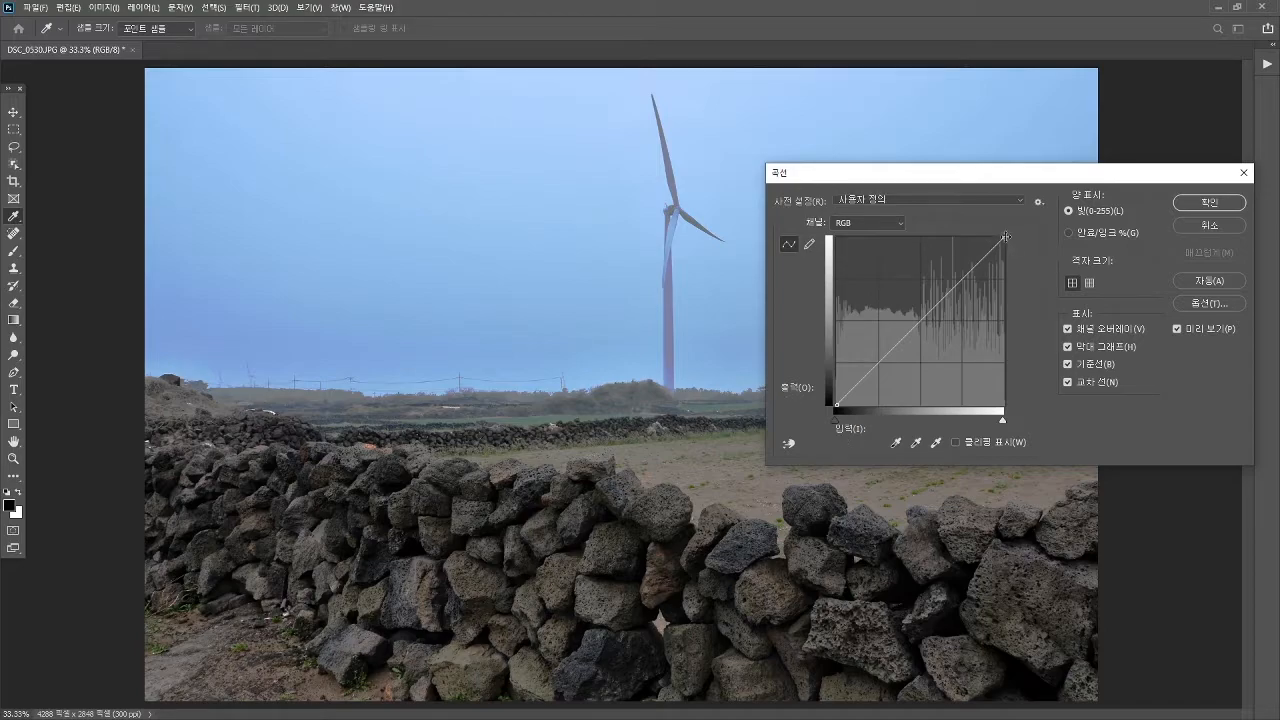
click(922, 300)
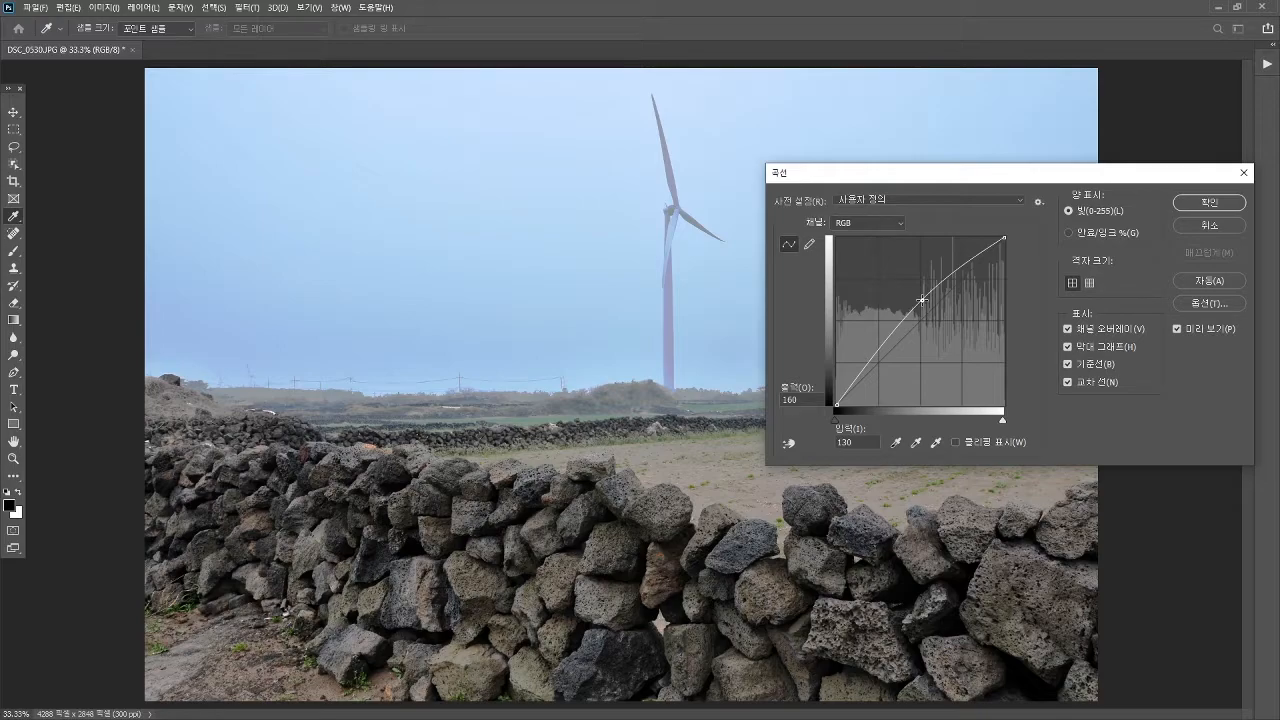
Try darkening the photo by lowering the RGB curve's midtone point, ending at input 169, output 140
drag(921, 300, 954, 365)
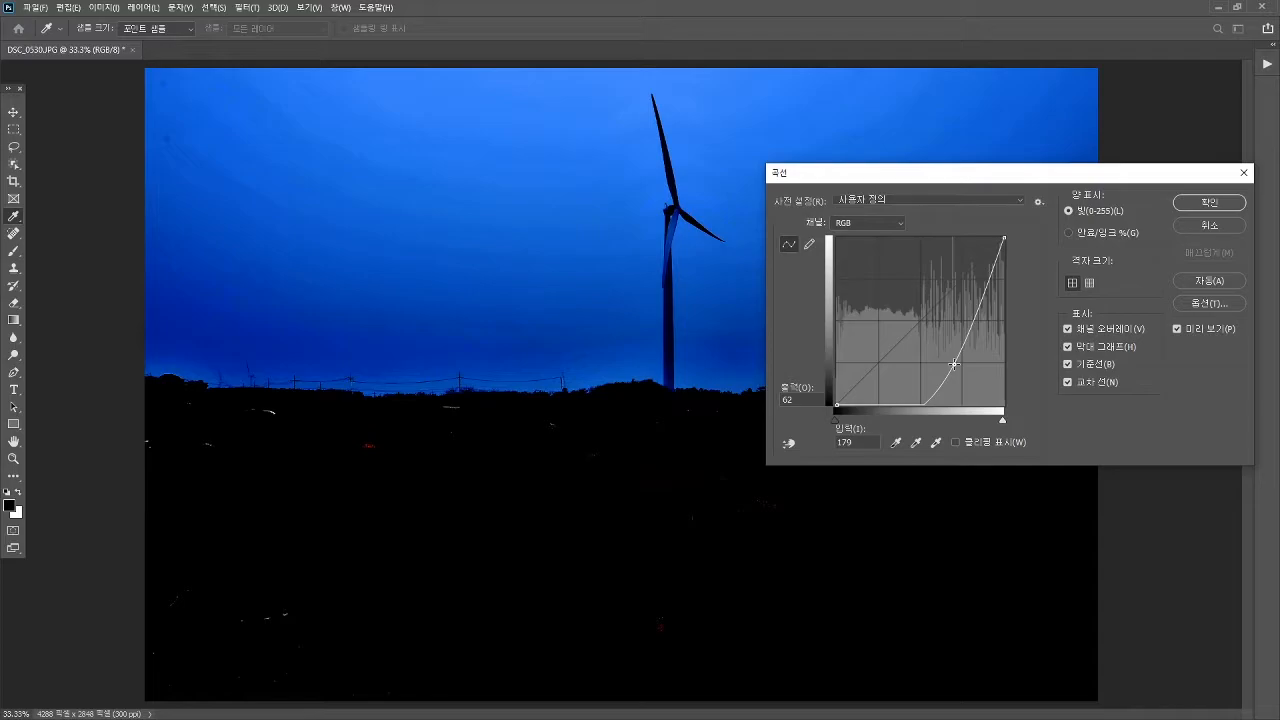
drag(954, 364, 942, 352)
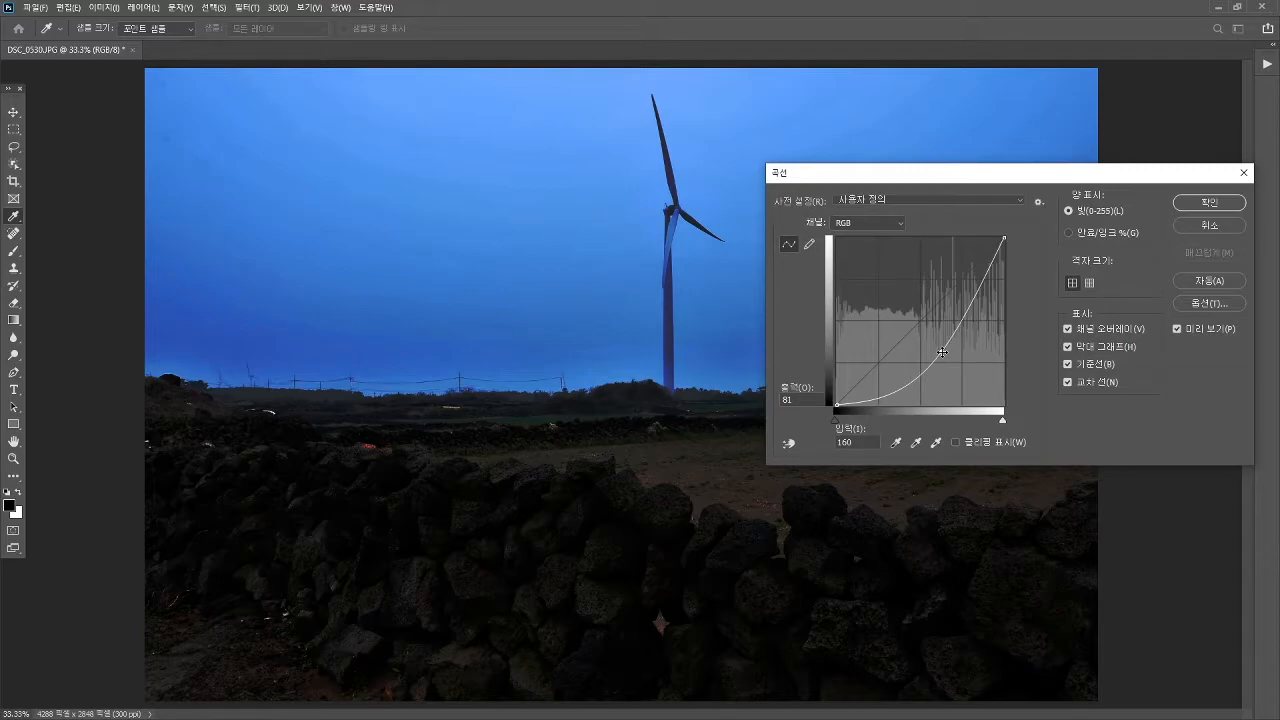
drag(942, 352, 948, 324)
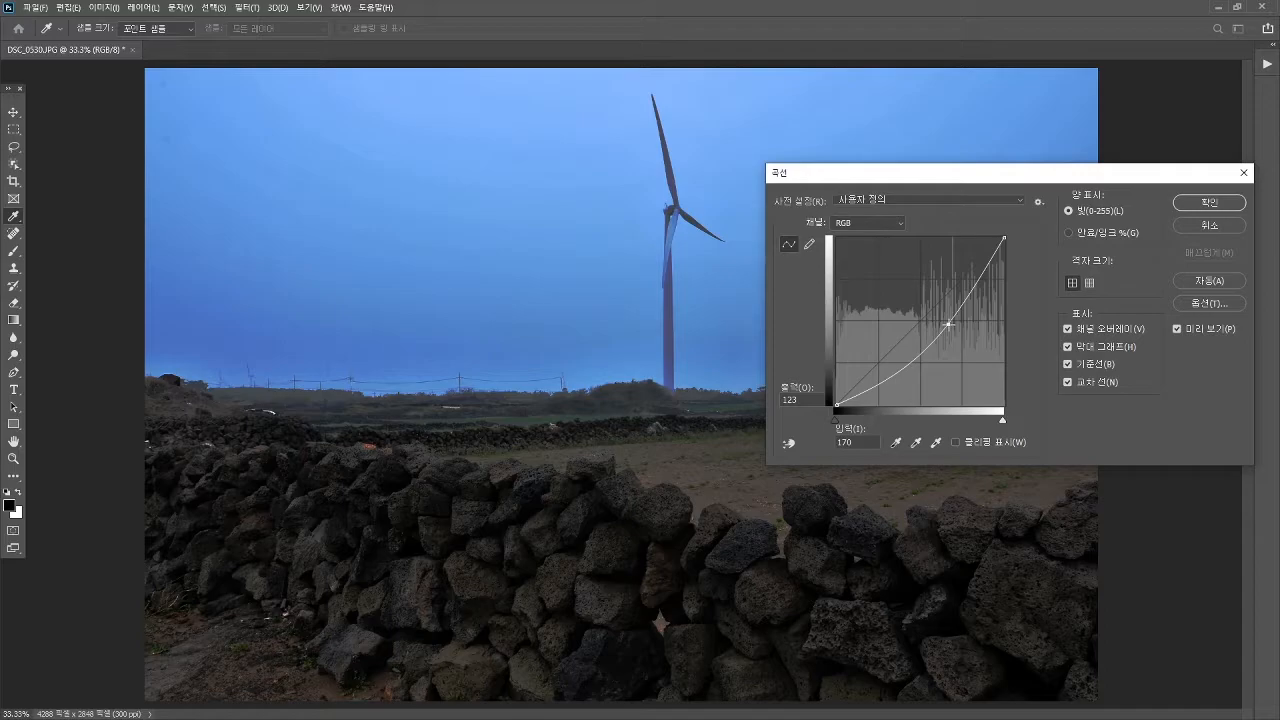
drag(948, 324, 947, 313)
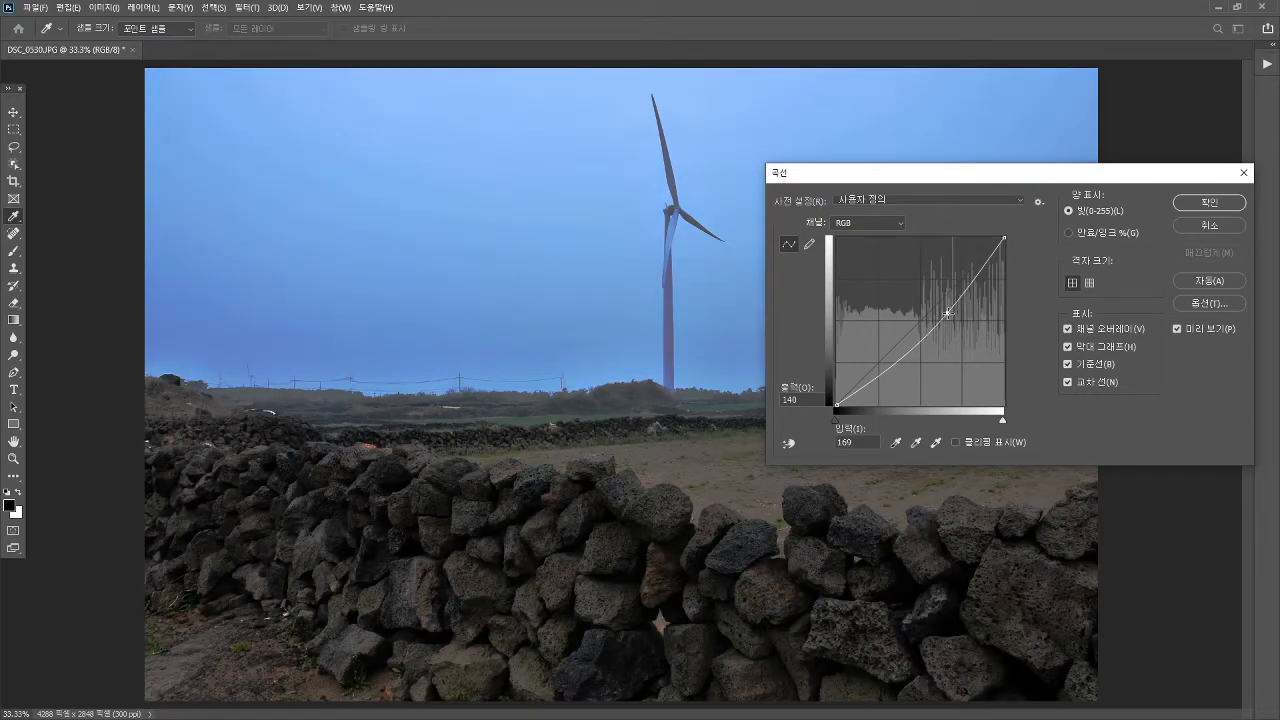
Try brightening the midtone point to input 119, output 154, and darkening it to about input 157, output 112
drag(947, 313, 915, 303)
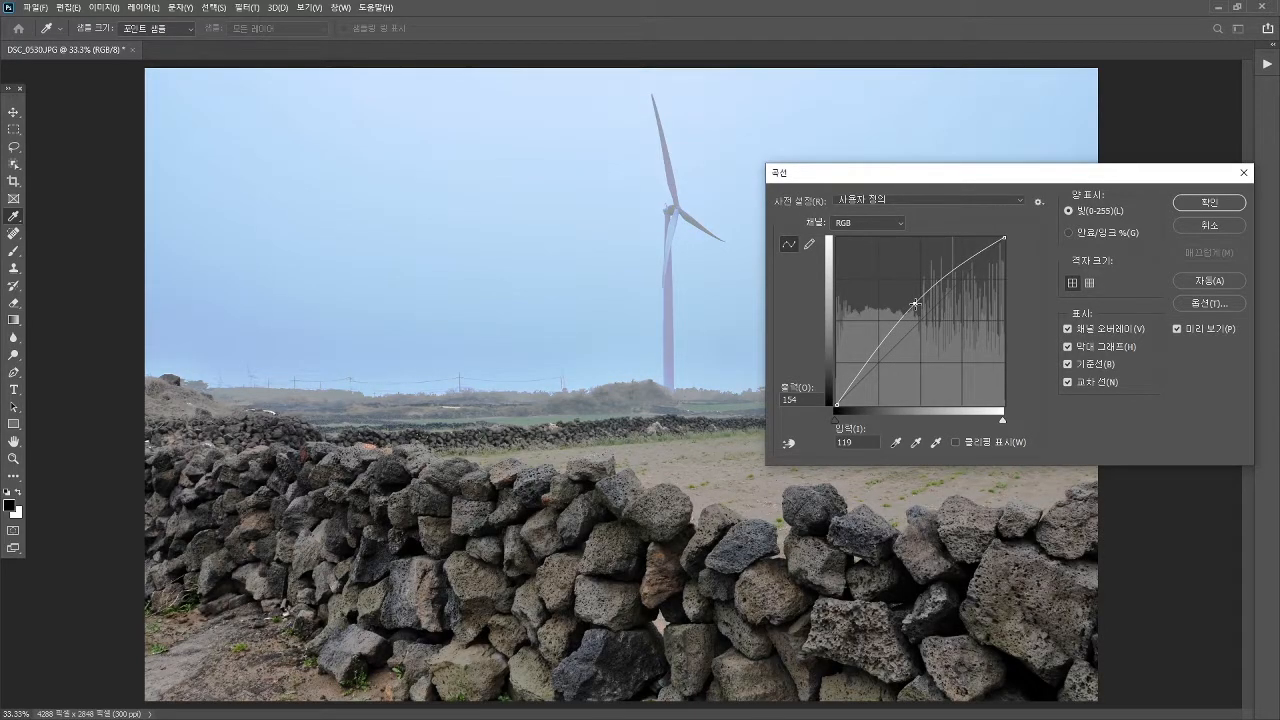
drag(915, 303, 933, 332)
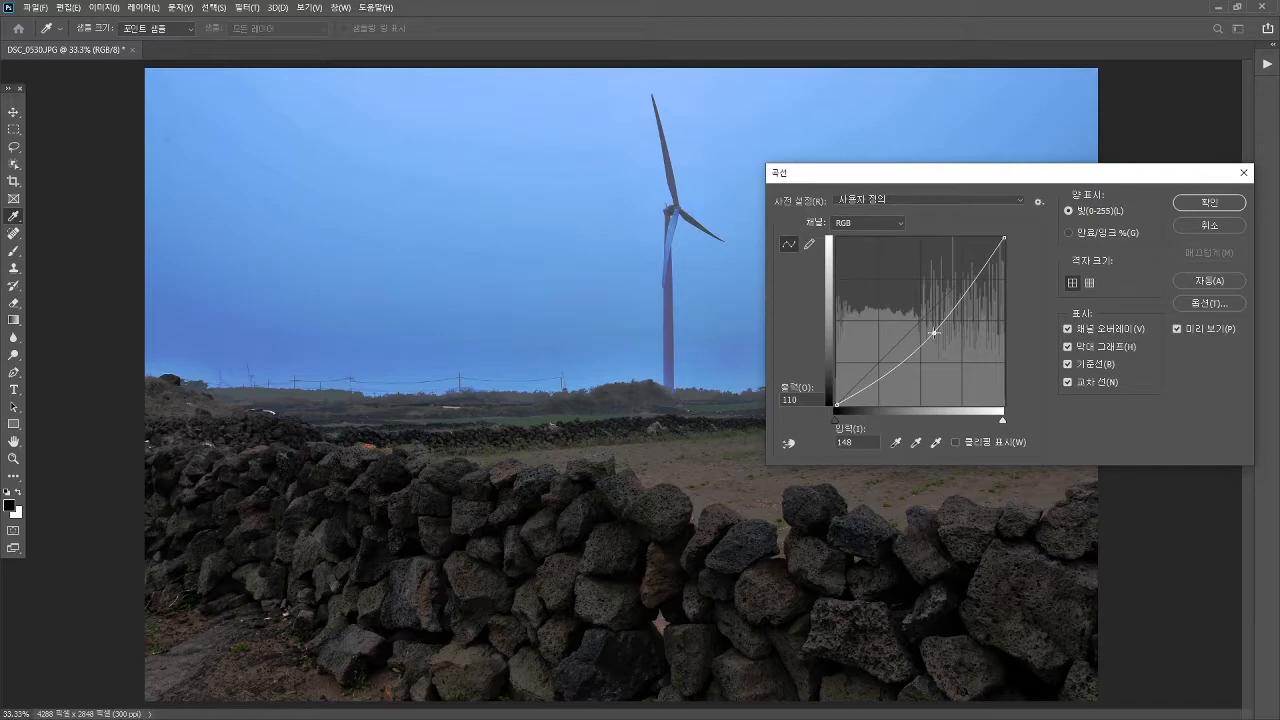
mouse_move(933, 332)
mouse_down()
mouse_move(906, 293)
mouse_move(931, 335)
mouse_up()
mouse_move(931, 337)
mouse_down()
mouse_move(926, 328)
mouse_move(940, 333)
mouse_up()
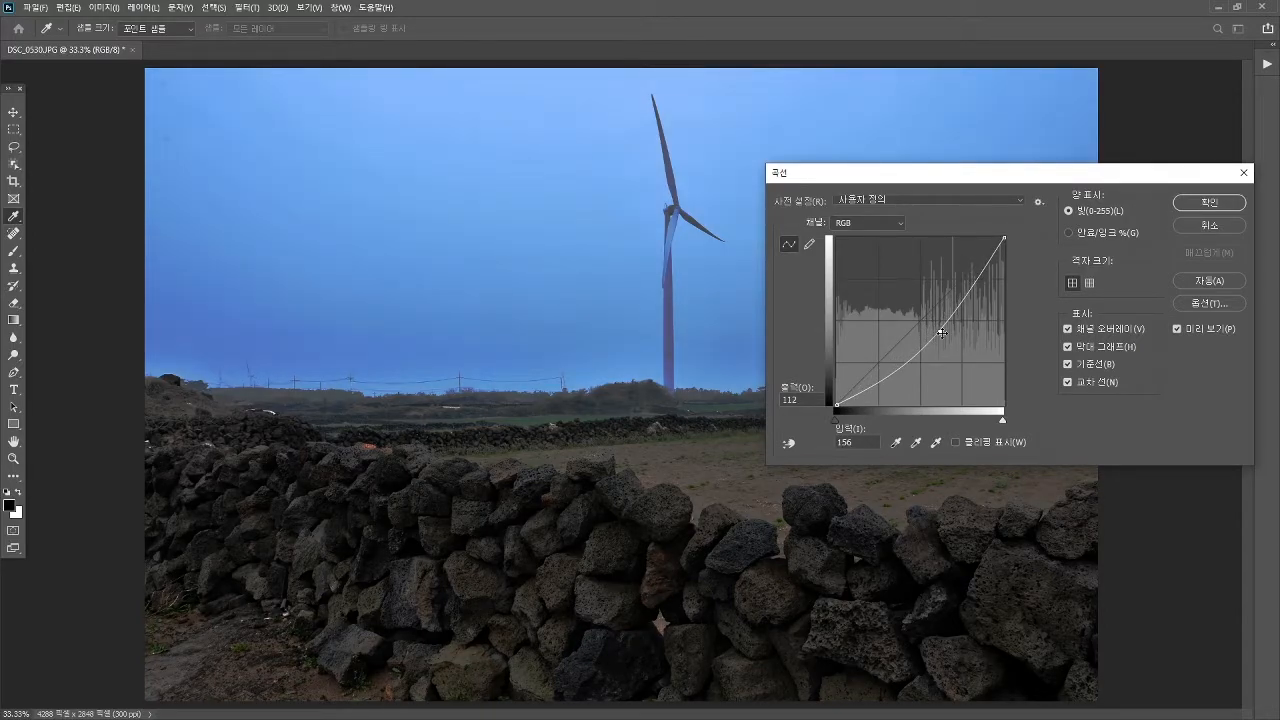
drag(939, 331, 942, 331)
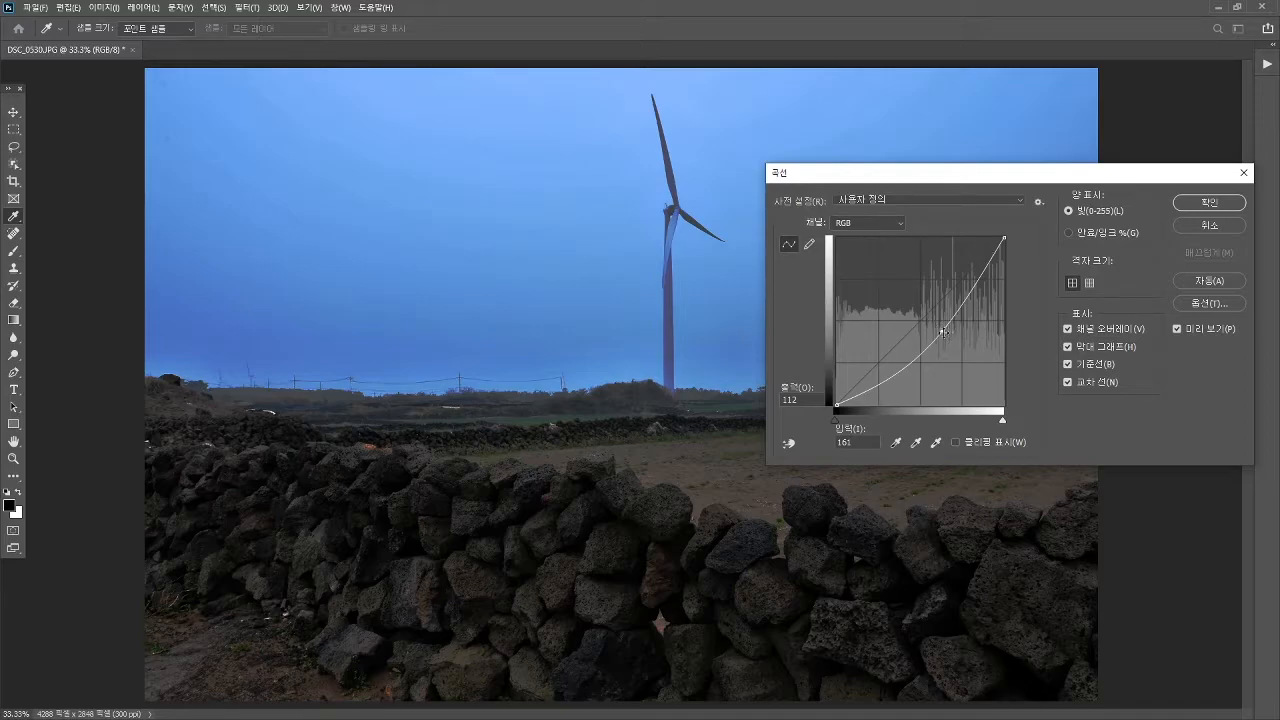
drag(942, 331, 939, 332)
Try adding shadow and highlight points to the RGB curve, including input 80/output 76, input 214/output 186 and input 240/output 228
click(890, 375)
drag(890, 375, 890, 354)
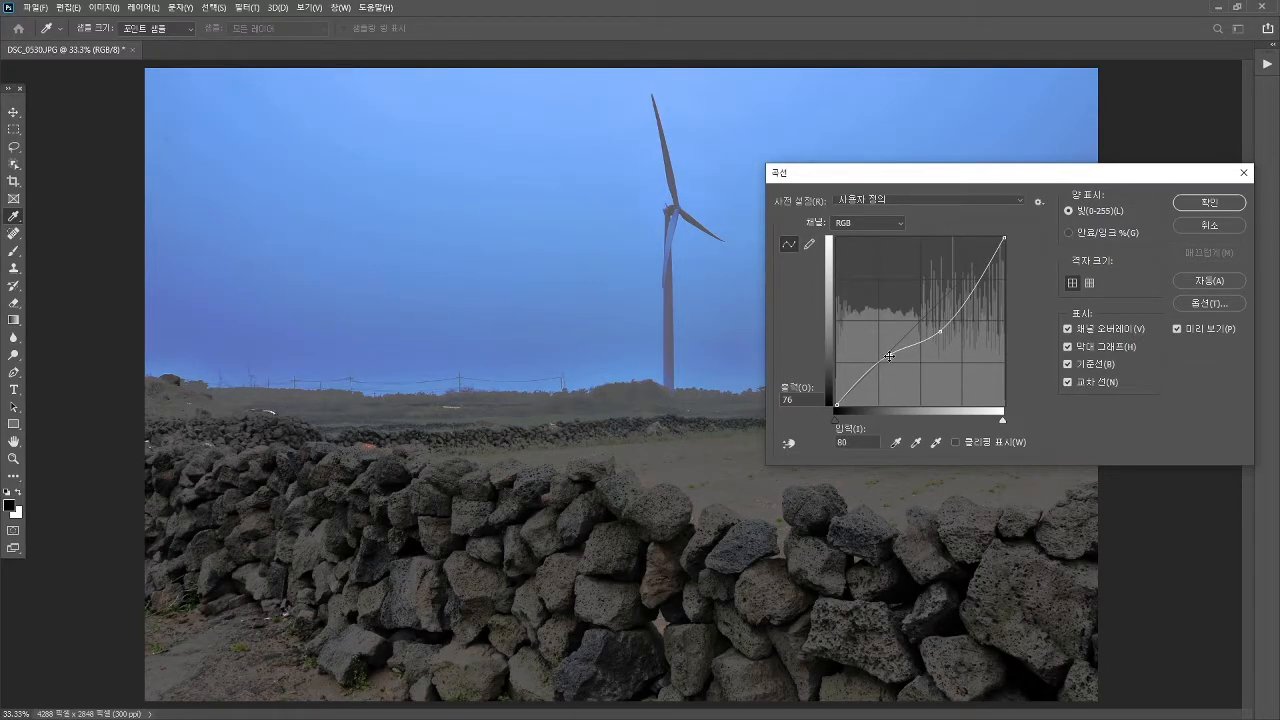
drag(868, 375, 868, 381)
drag(968, 300, 977, 283)
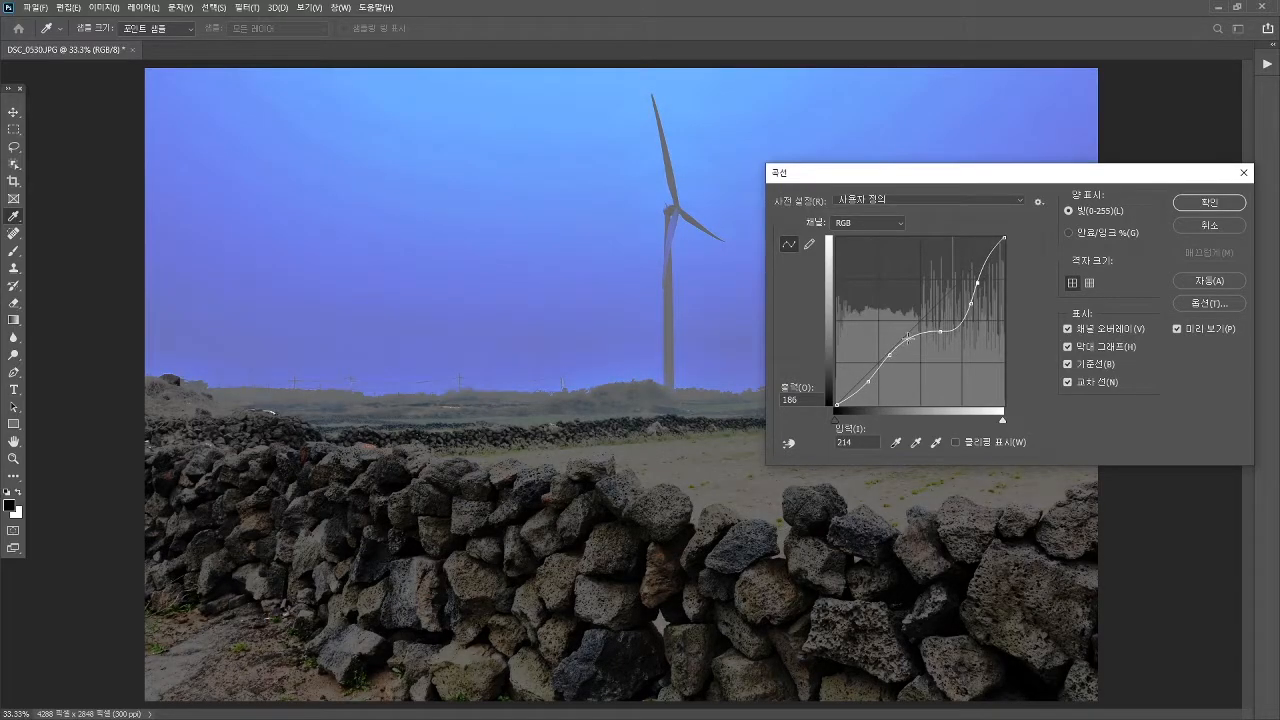
click(994, 256)
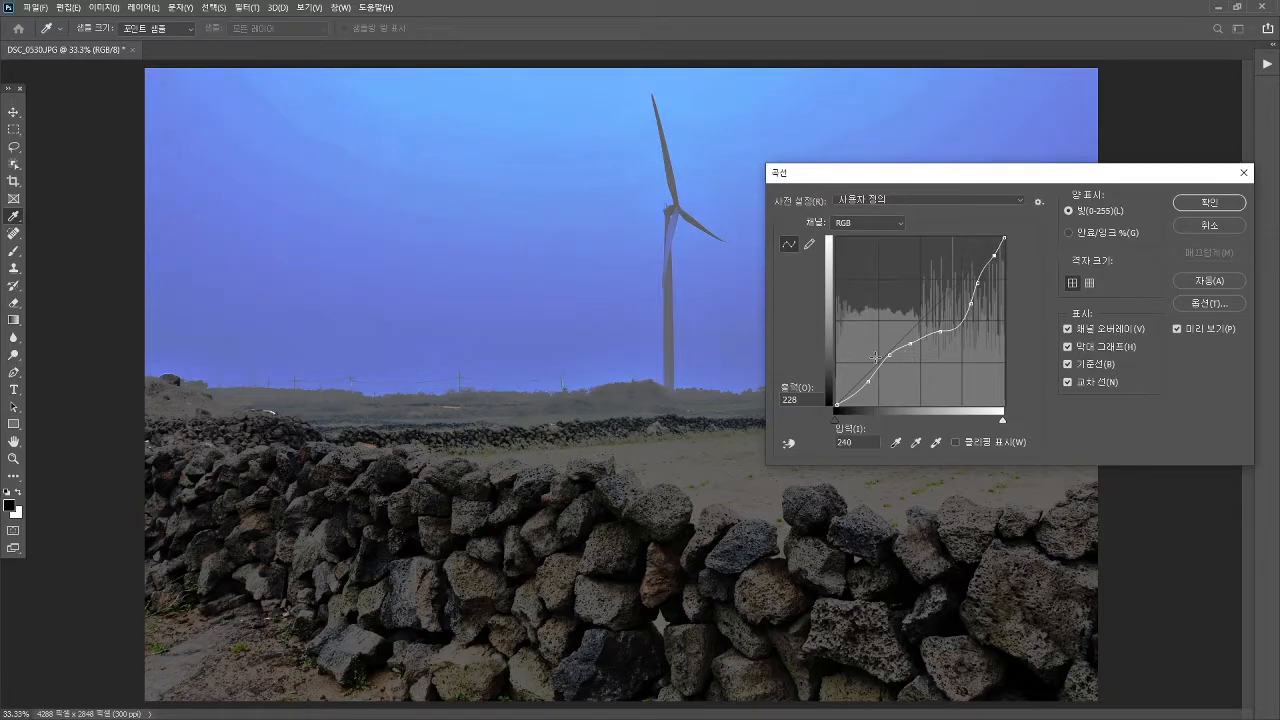
drag(874, 371, 860, 393)
click(859, 392)
Remove the curve points at input 112/output 93 and input 240/output 228, and cancel the Curves adjustment
click(911, 344)
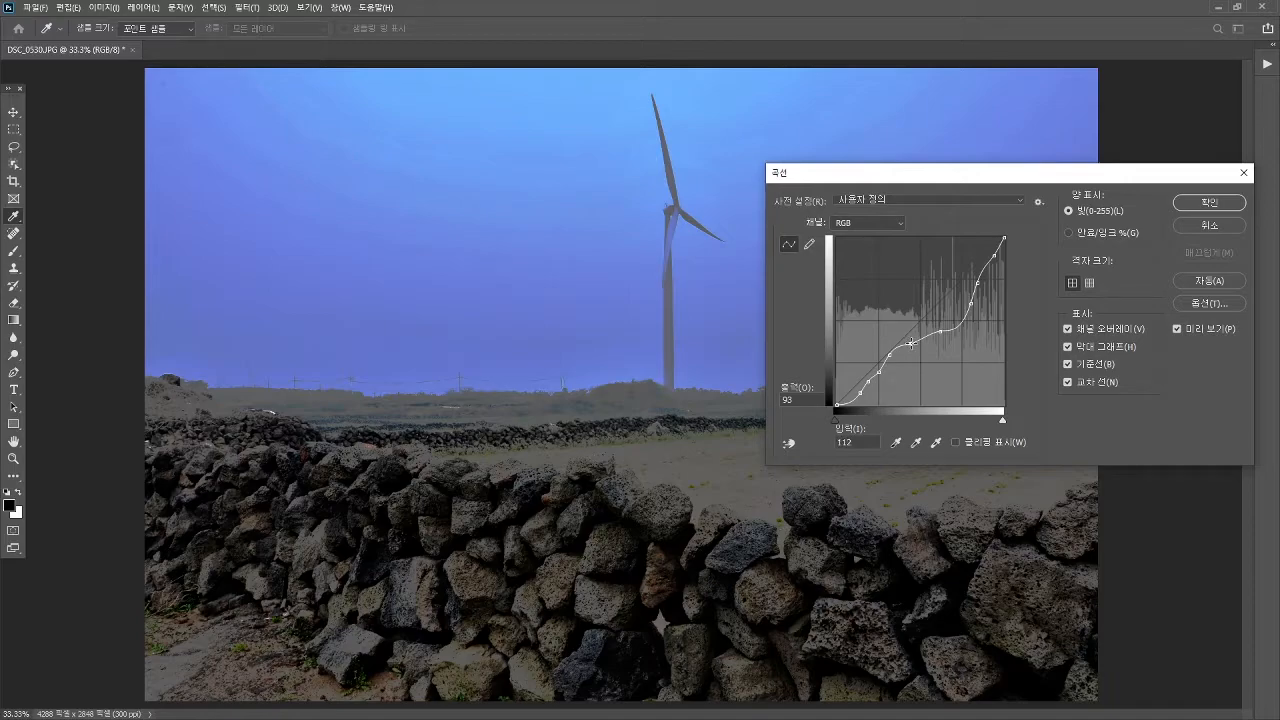
drag(911, 344, 927, 421)
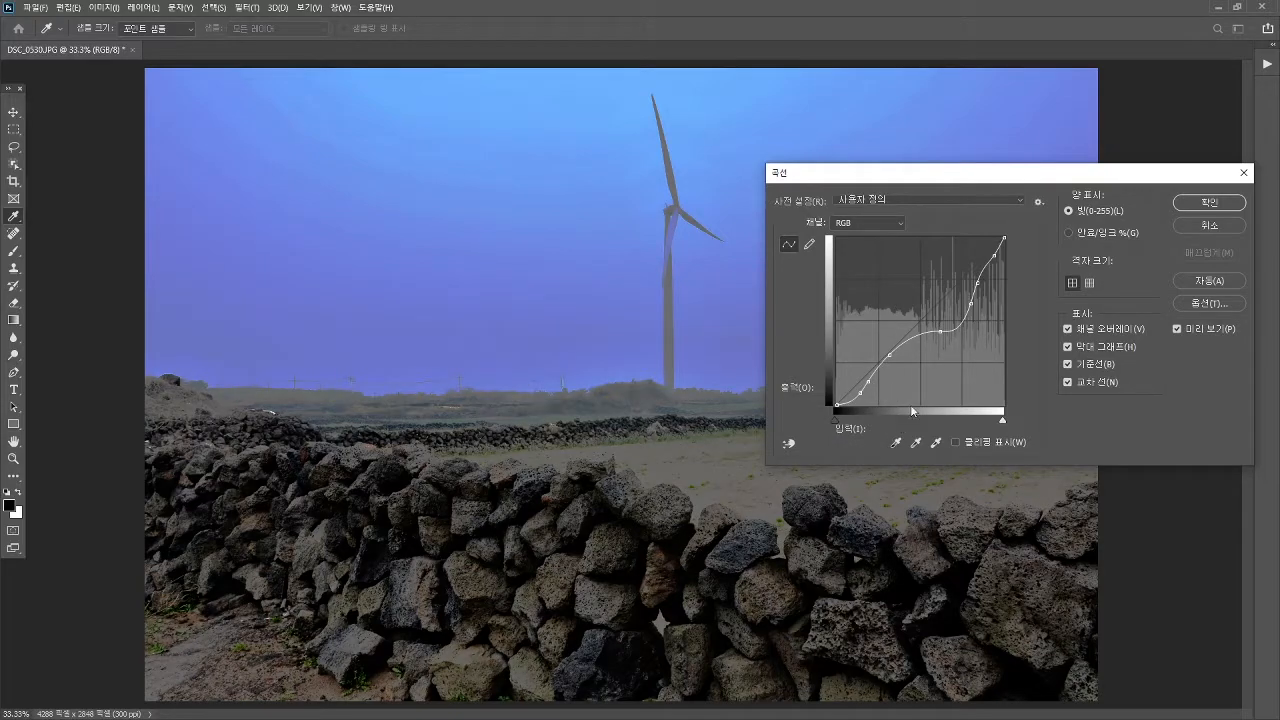
click(996, 256)
drag(996, 256, 983, 235)
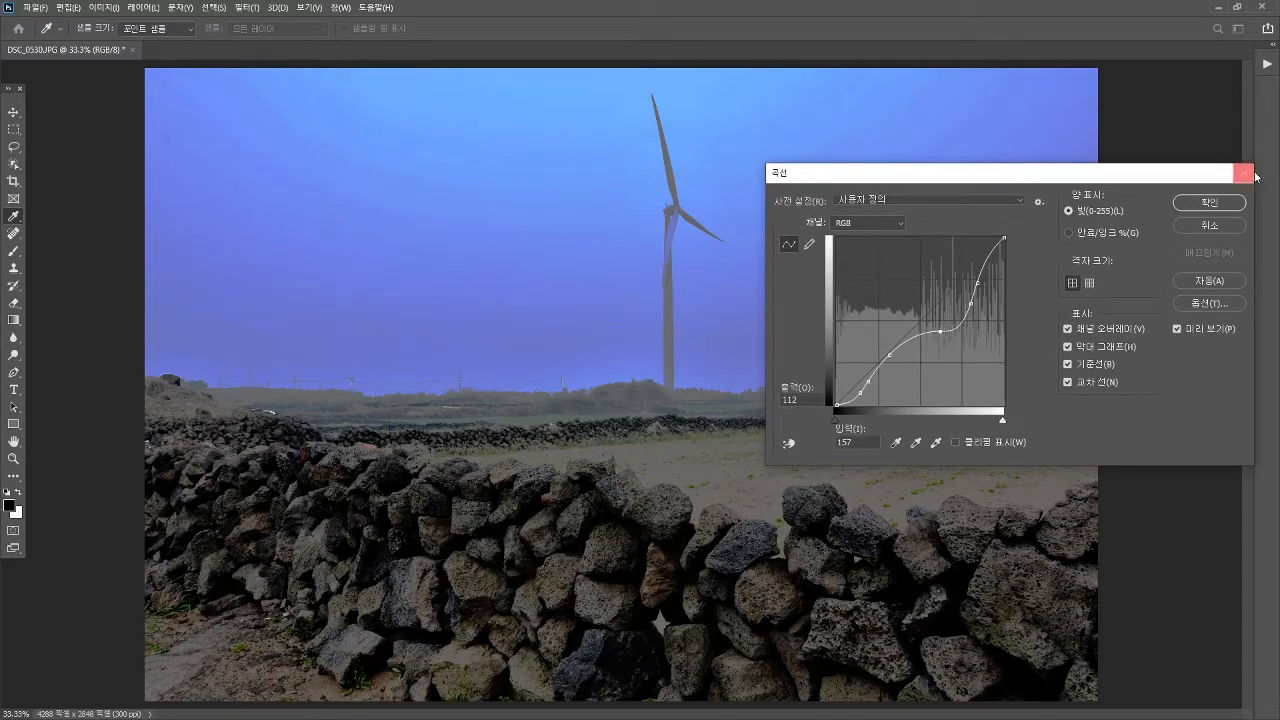
click(1212, 224)
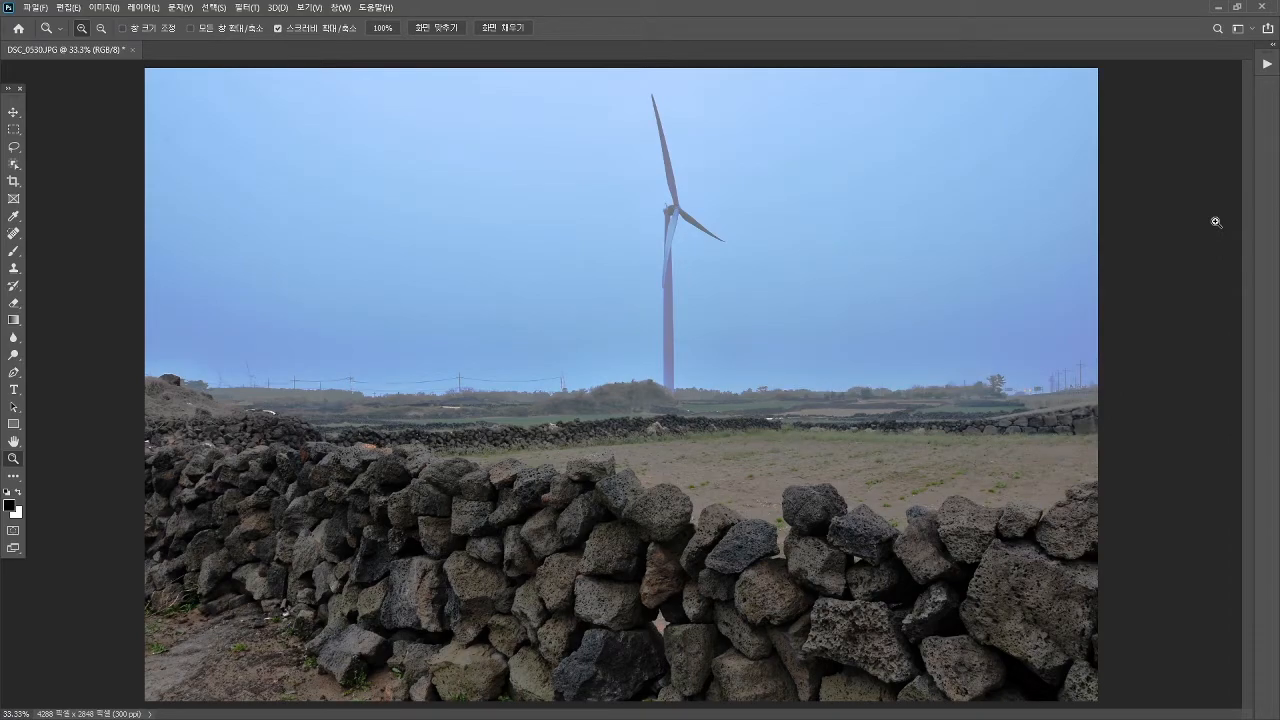
Start a fresh Curves adjustment and reposition its dialog so the turbine and most of the stone wall stay uncovered
key(ctrl+m)
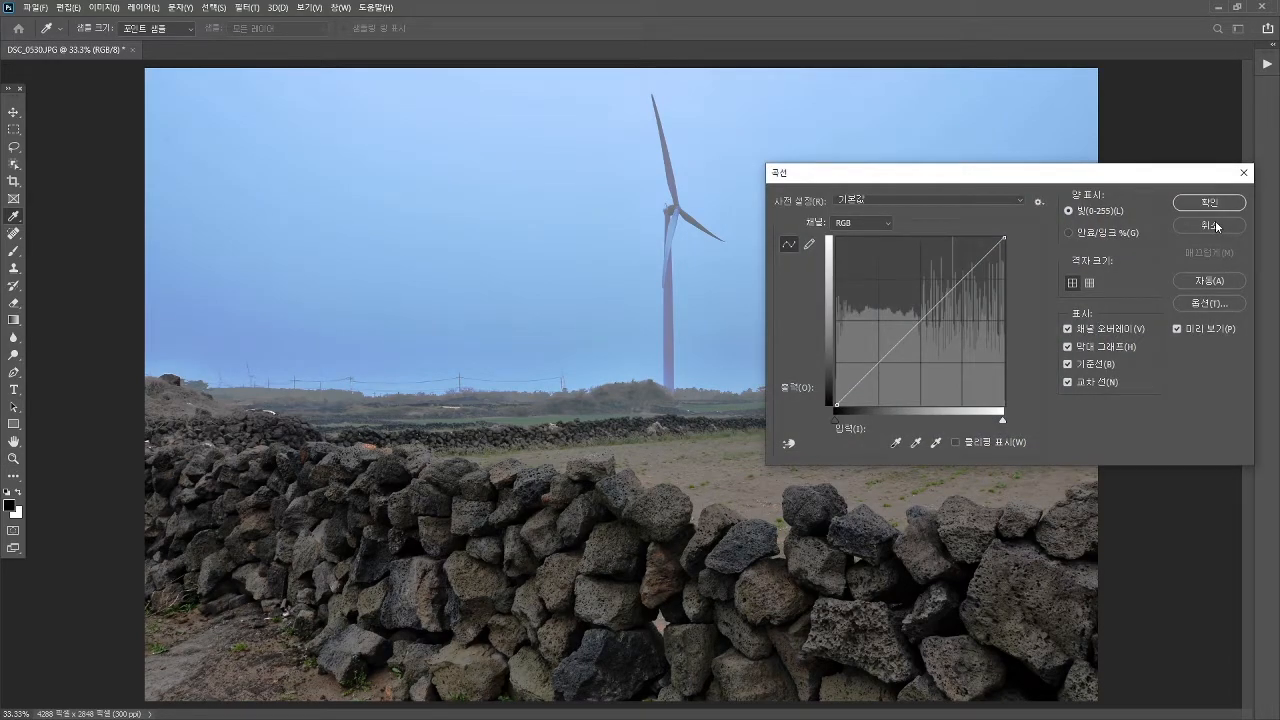
drag(939, 177, 984, 200)
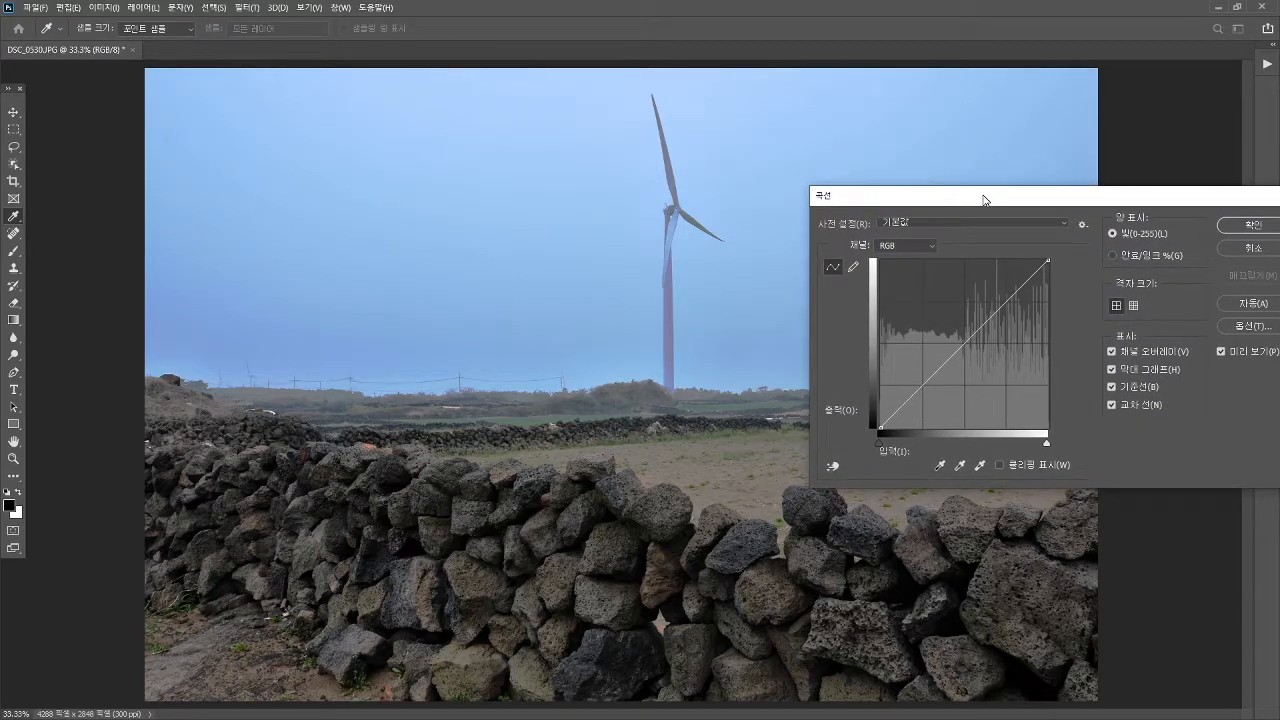
drag(984, 200, 1279, 311)
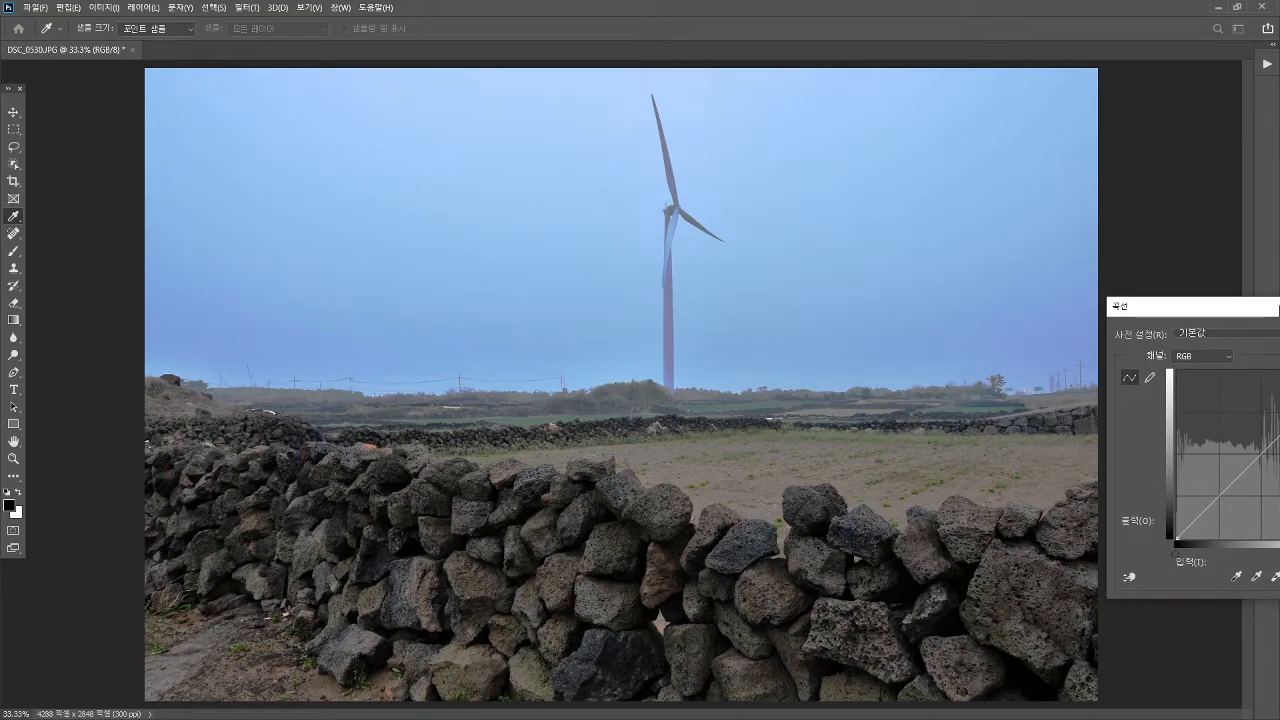
drag(1278, 310, 1278, 164)
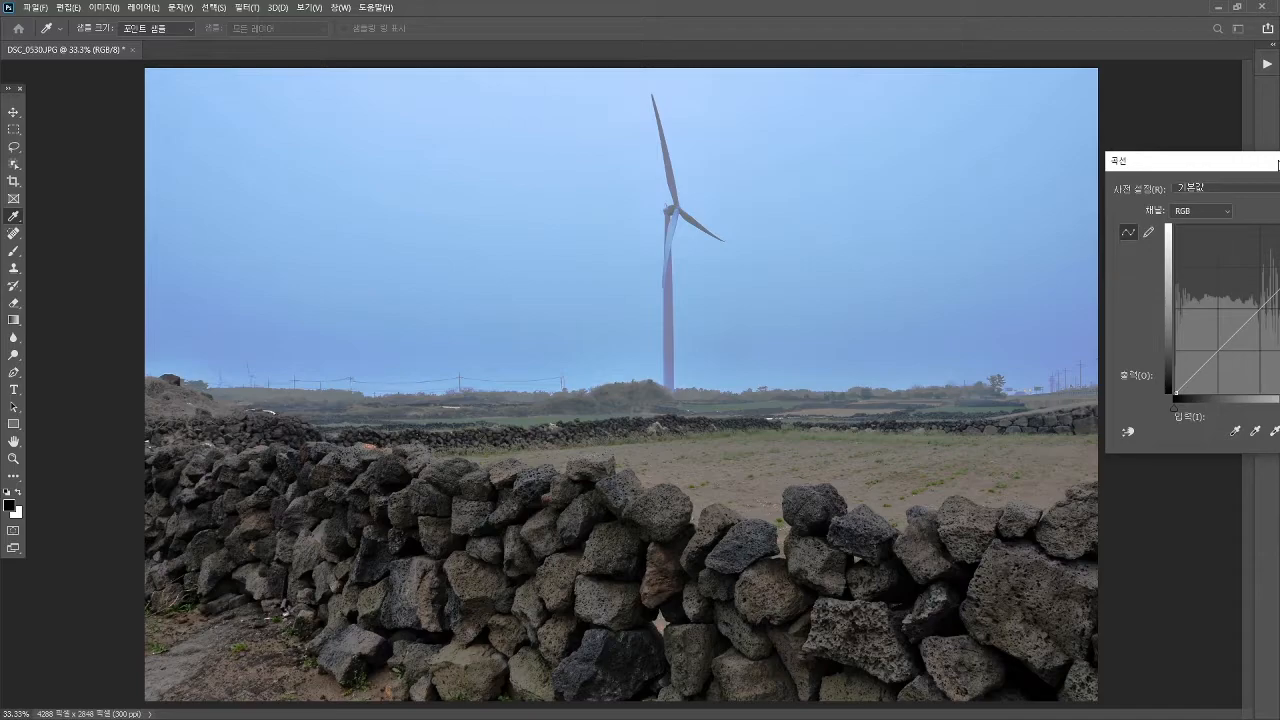
drag(1223, 163, 967, 113)
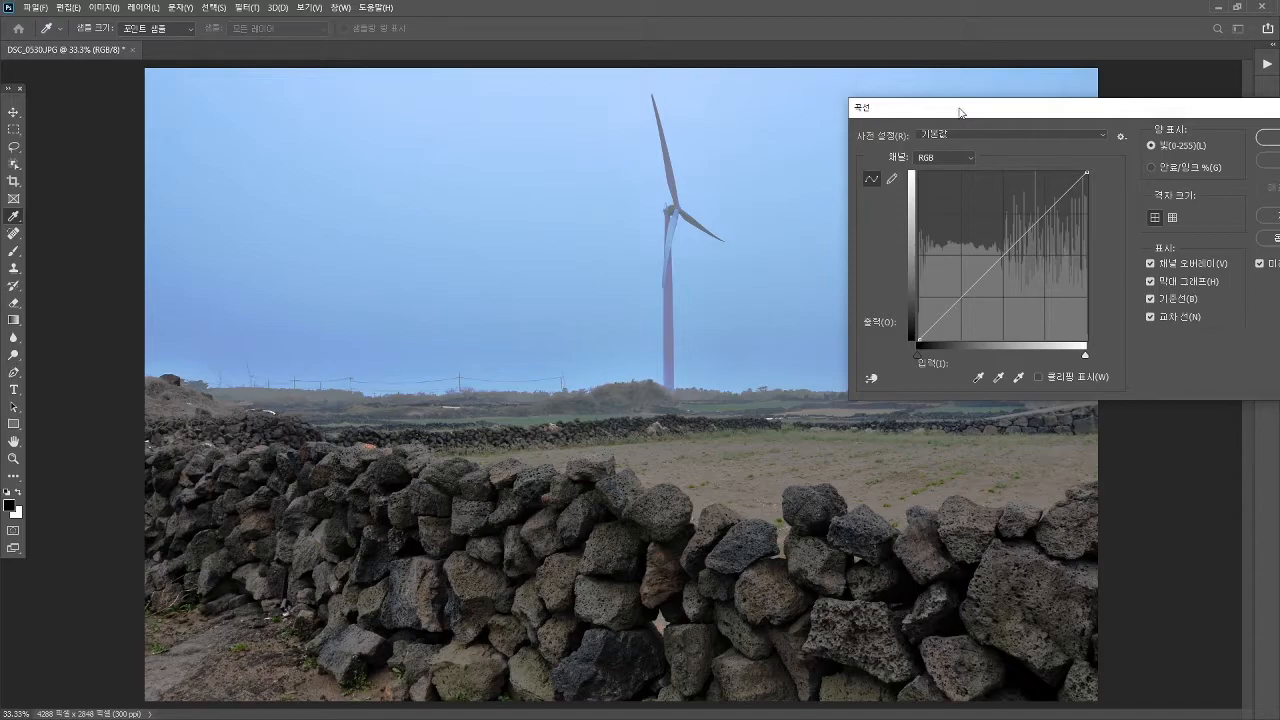
Try an RGB curve highlight point at input 203/output 238 and a shadow point at input 71/output 43, removing each one
drag(959, 112, 1001, 75)
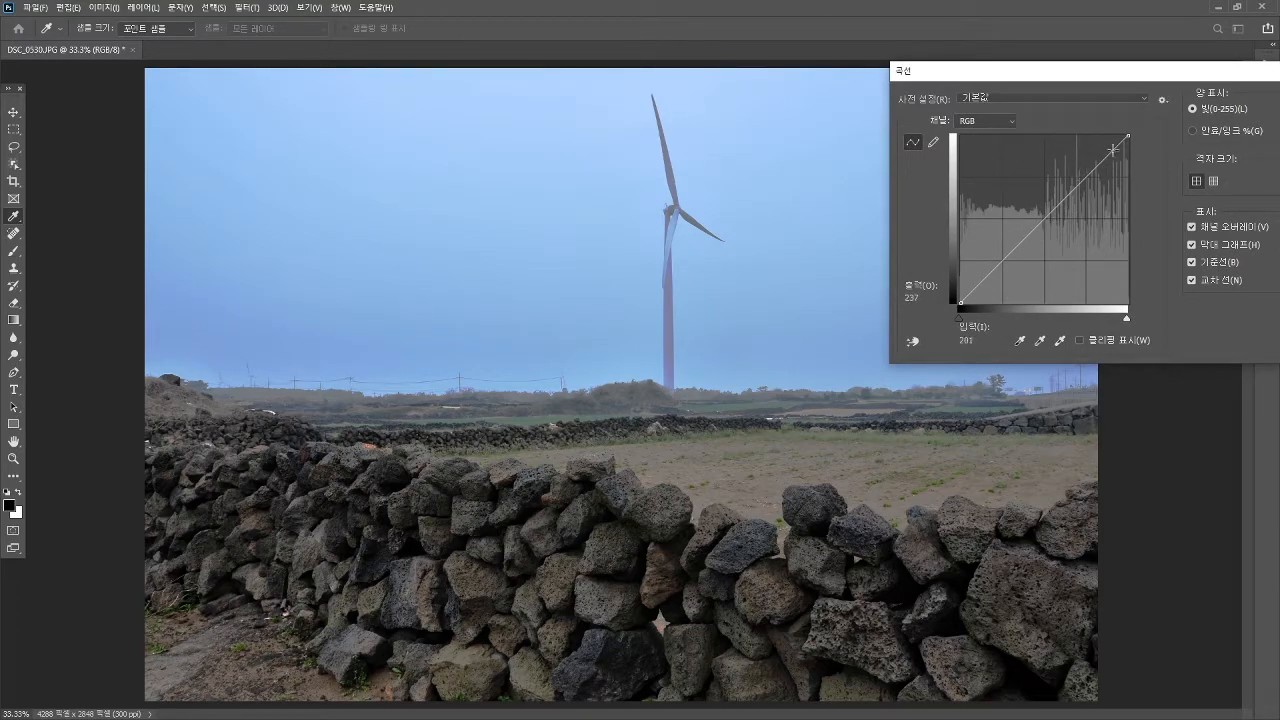
drag(1093, 170, 1094, 146)
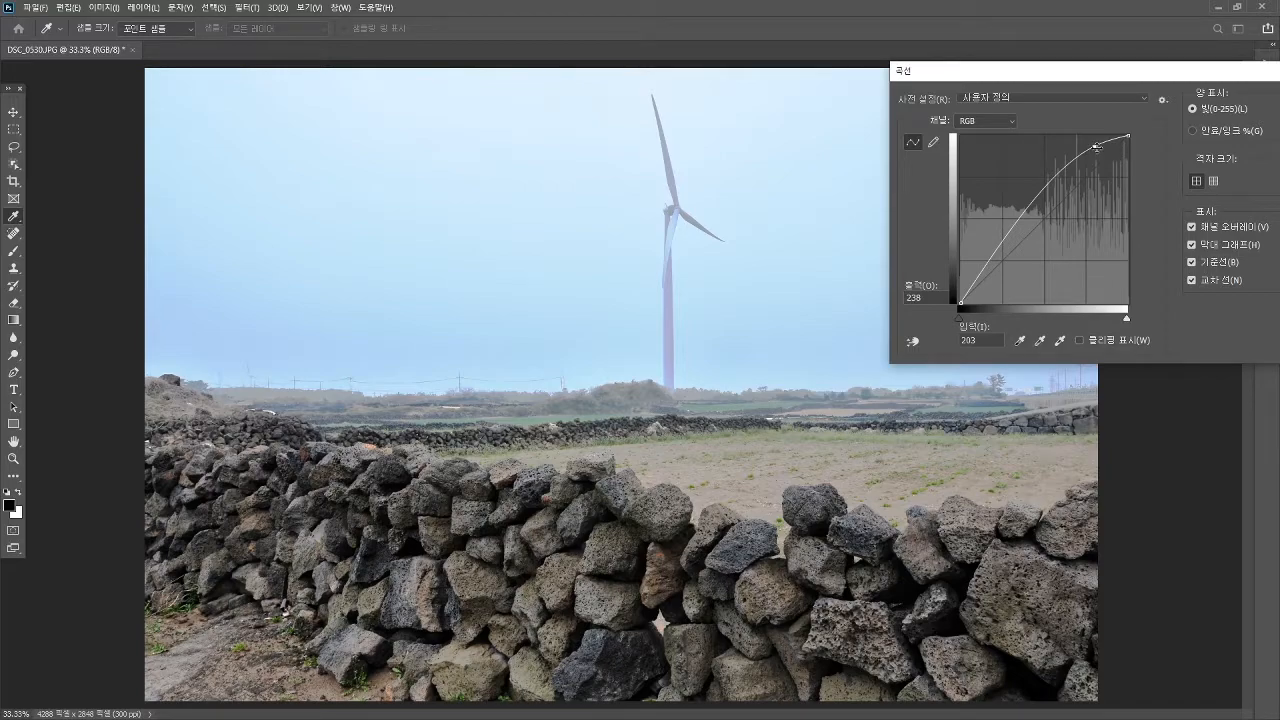
drag(1096, 147, 1077, 121)
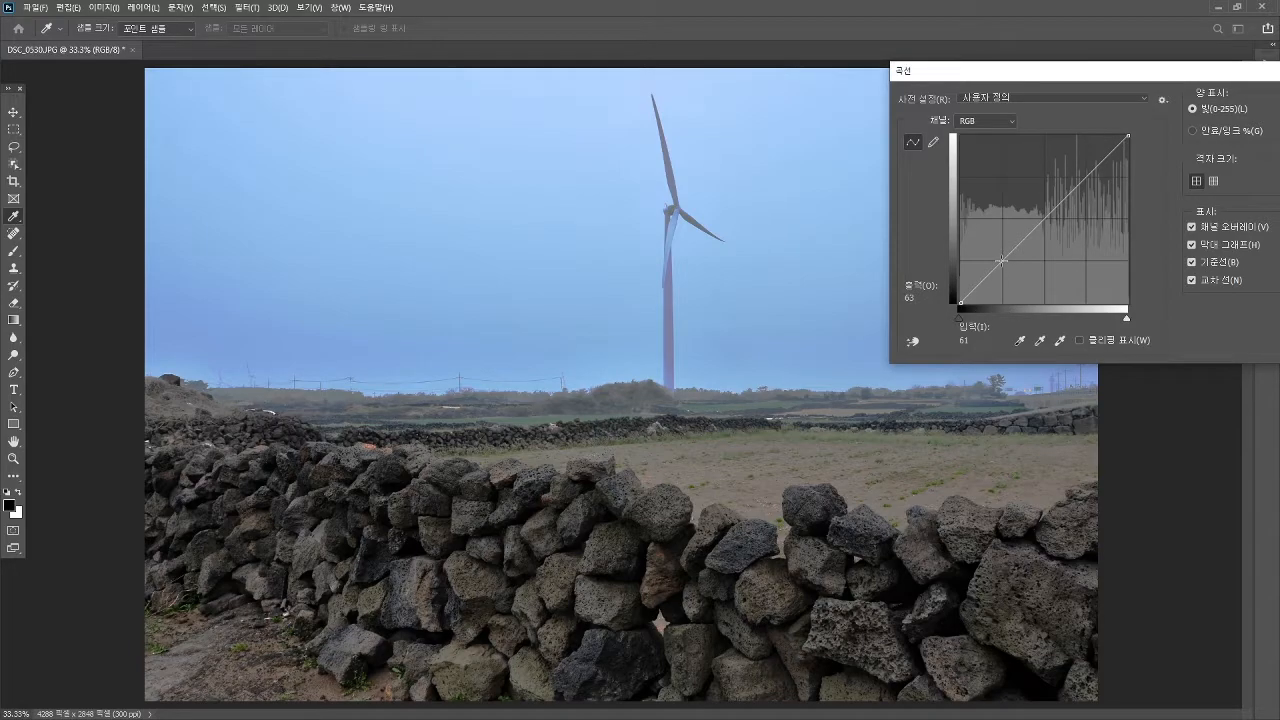
drag(1001, 261, 1007, 275)
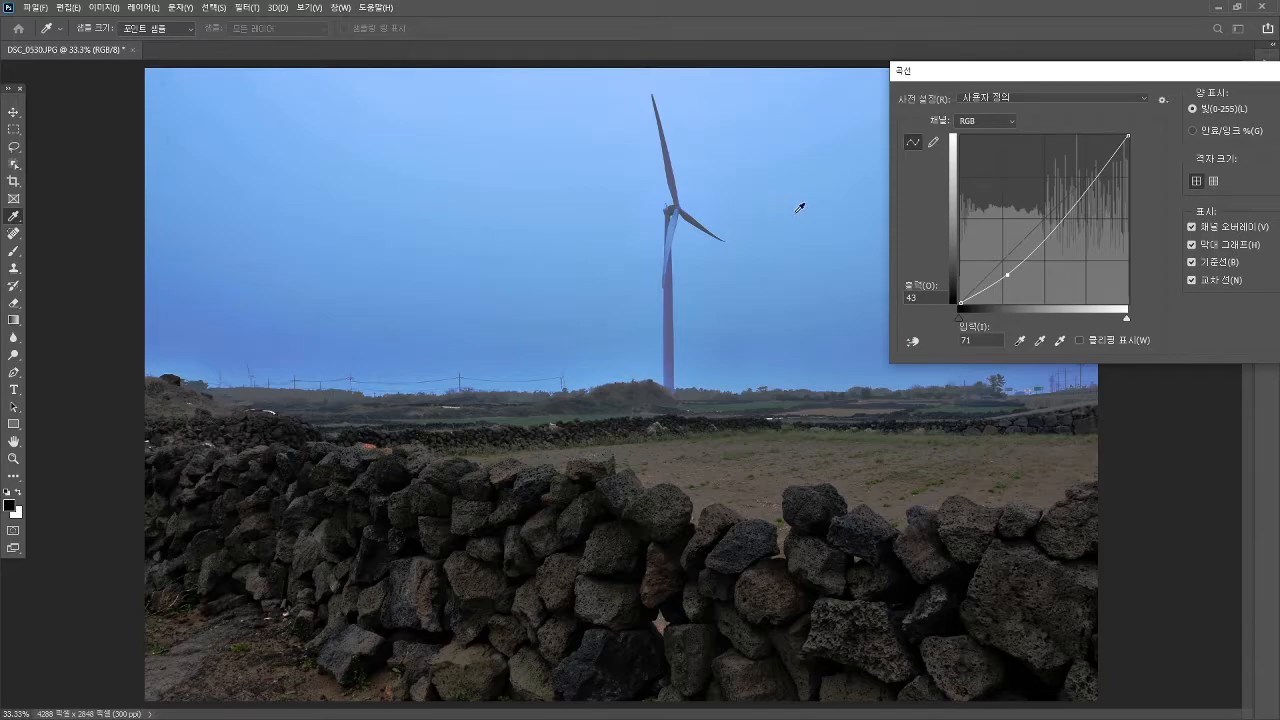
drag(1006, 277, 1002, 262)
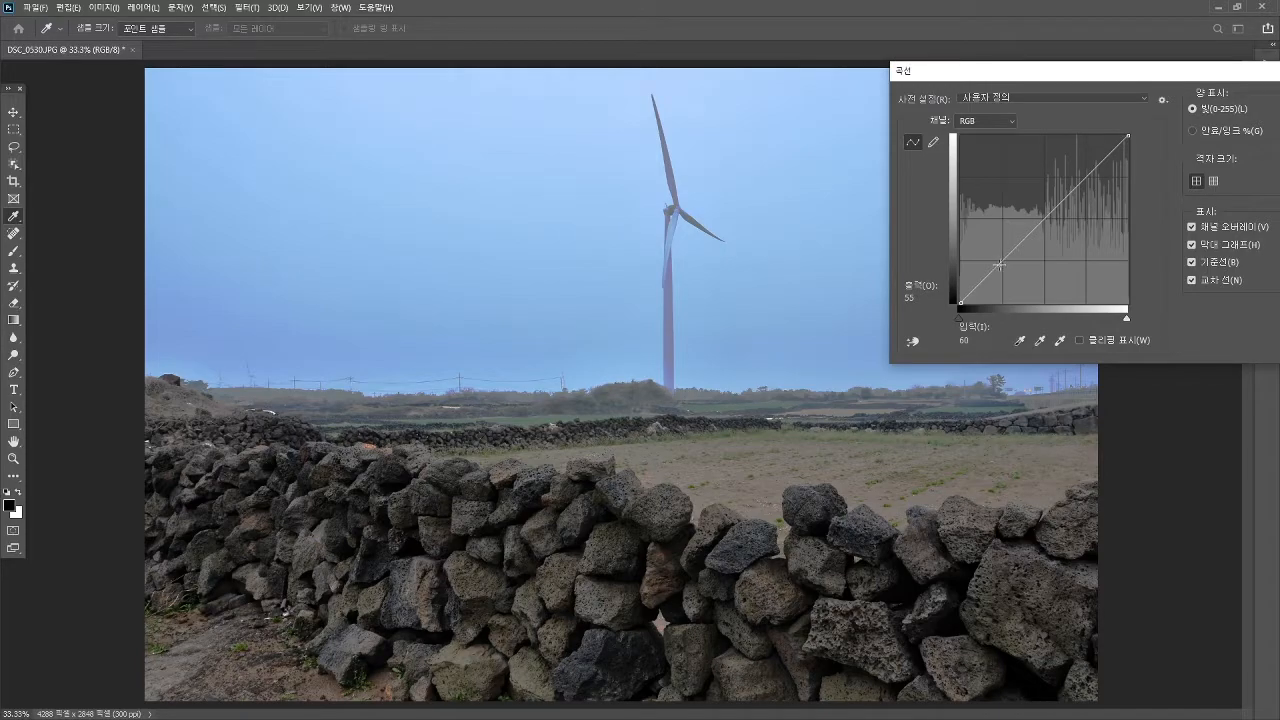
Shape a gentle S-curve with a shadow point at about input 61/output 46 and a highlight point at input 174/output 192
drag(999, 264, 1001, 272)
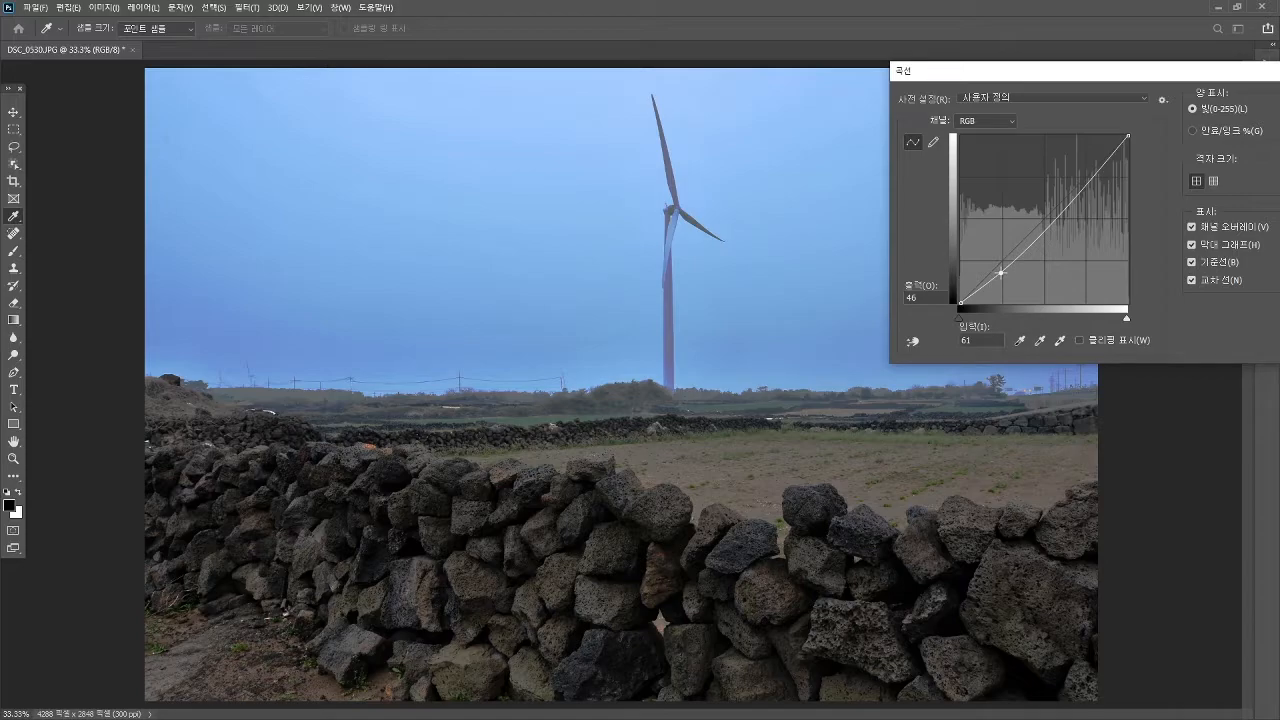
drag(1001, 272, 1003, 273)
drag(1080, 196, 1075, 176)
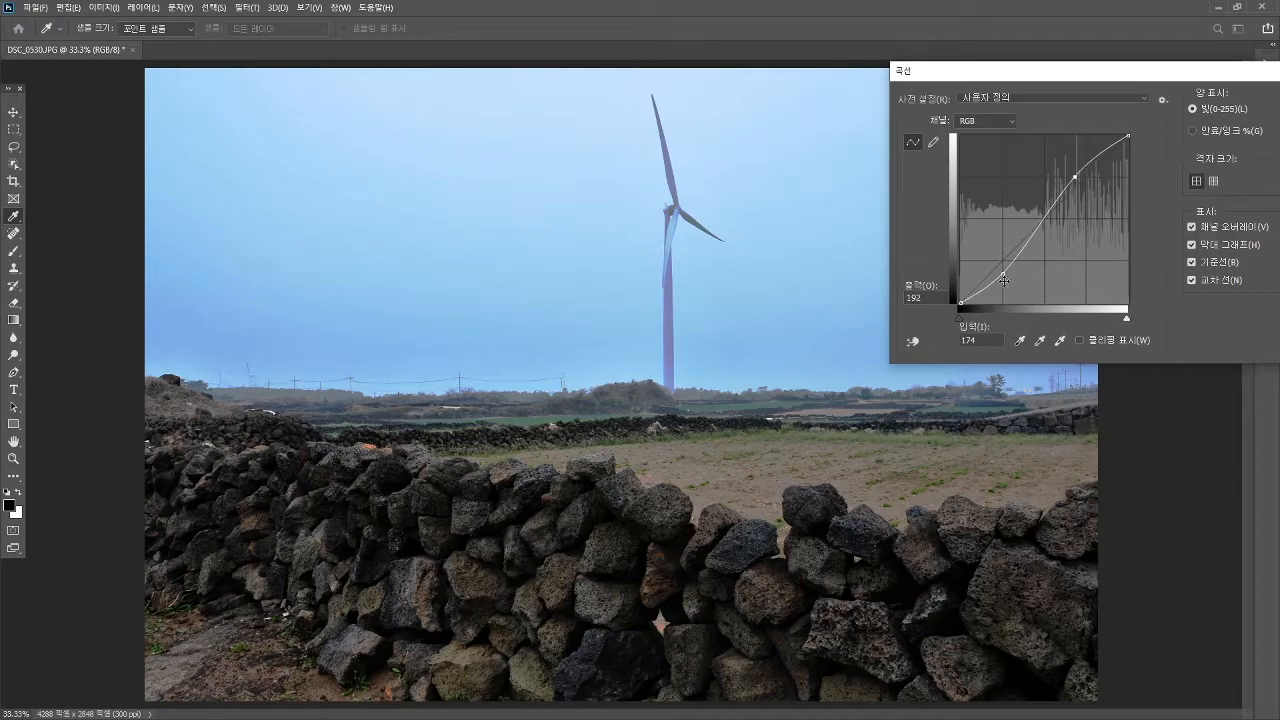
Steepen the S-curve by moving the shadow point to input 87/output 35 and the highlight point to about input 167/output 212
drag(1005, 273, 1008, 280)
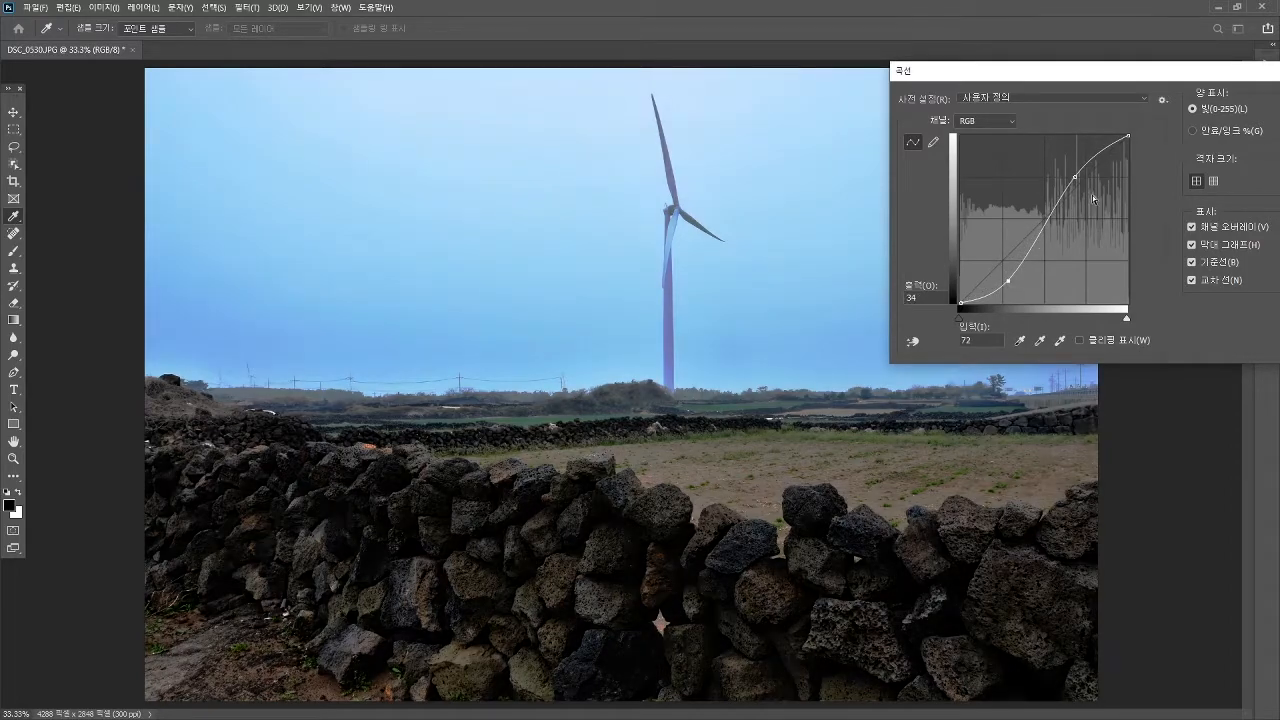
drag(1075, 177, 1070, 167)
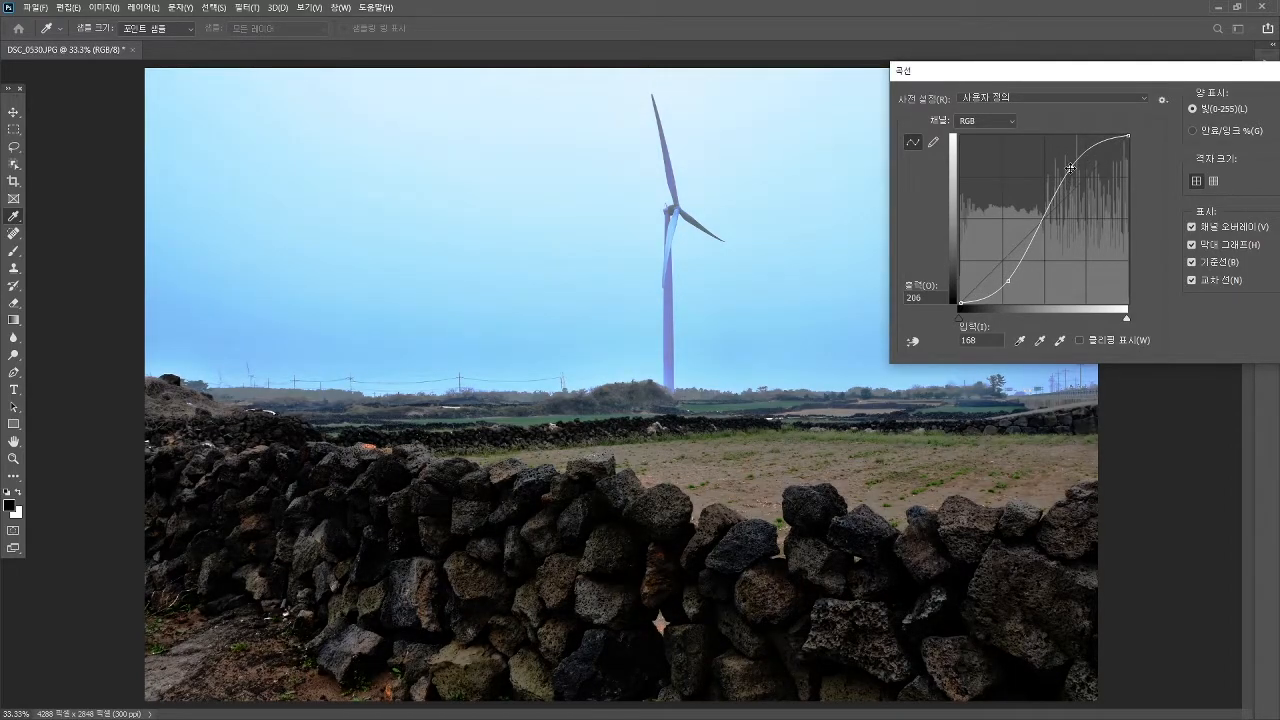
drag(1008, 281, 1015, 281)
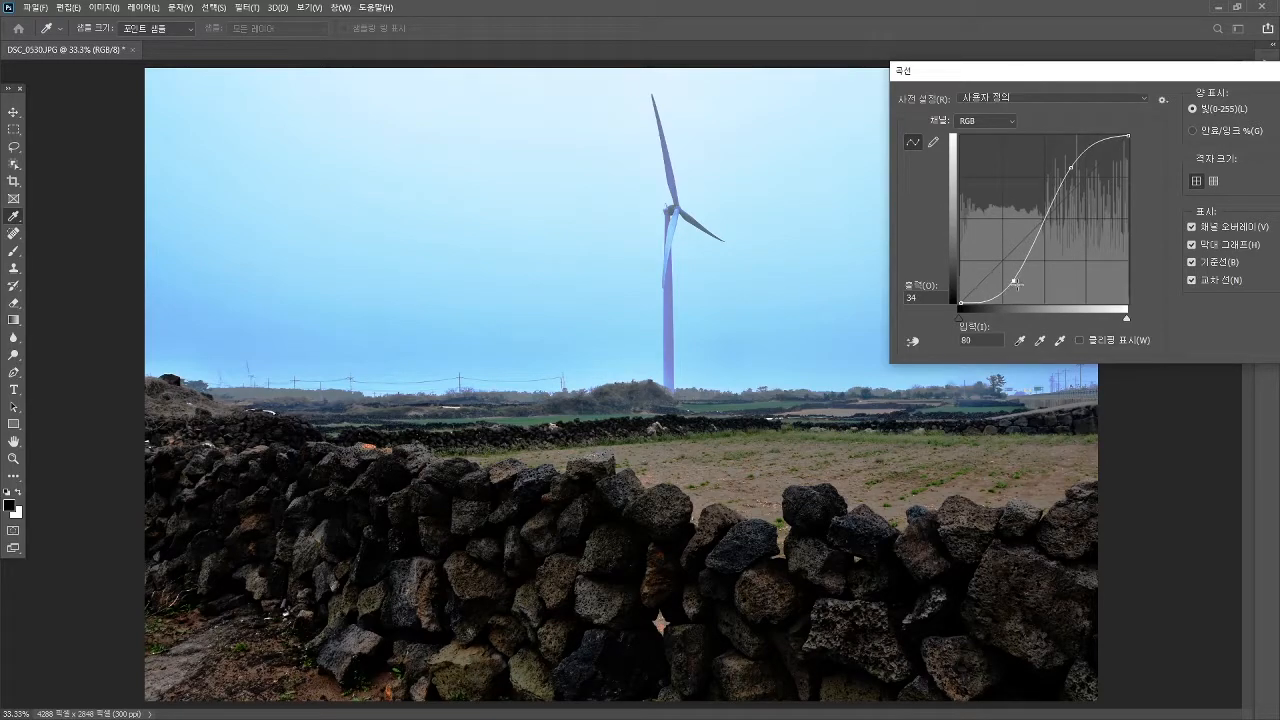
drag(1070, 168, 1070, 163)
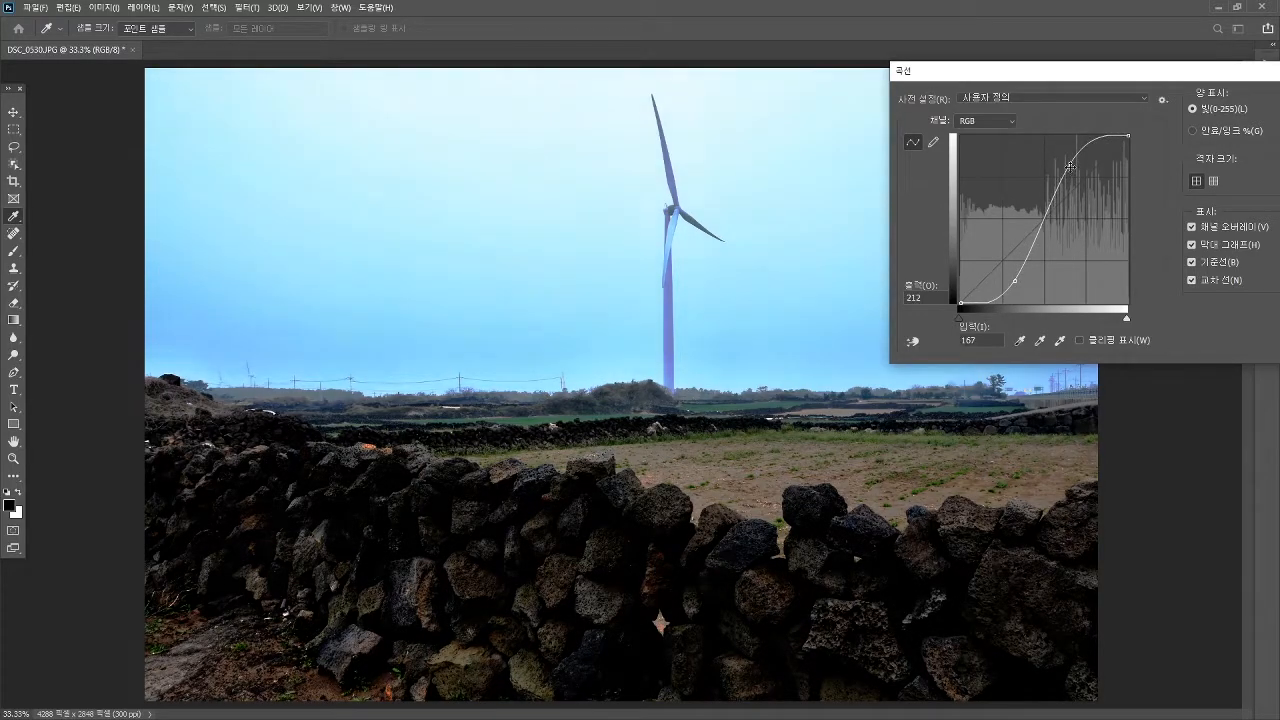
drag(1016, 283, 1020, 281)
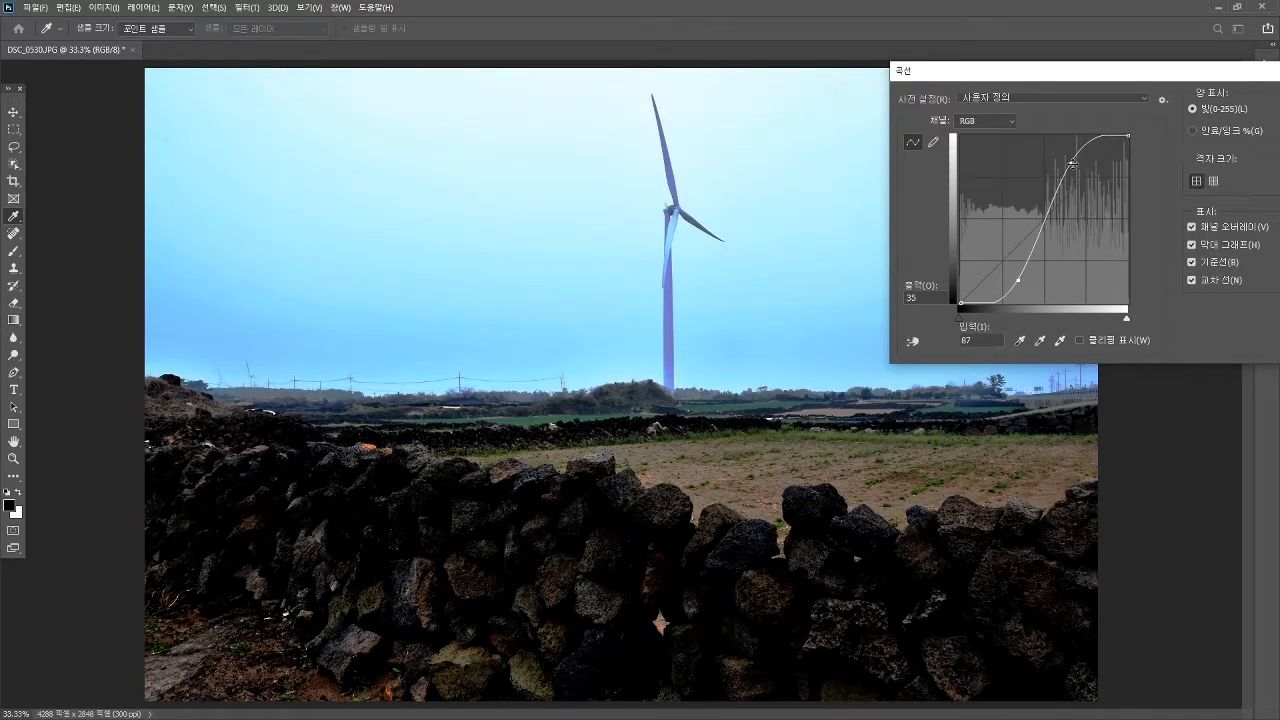
drag(1070, 163, 1068, 163)
Reduce the RGB curve to a single shadow point at input 79/output 52 and apply the Curves adjustment
drag(1068, 163, 1056, 118)
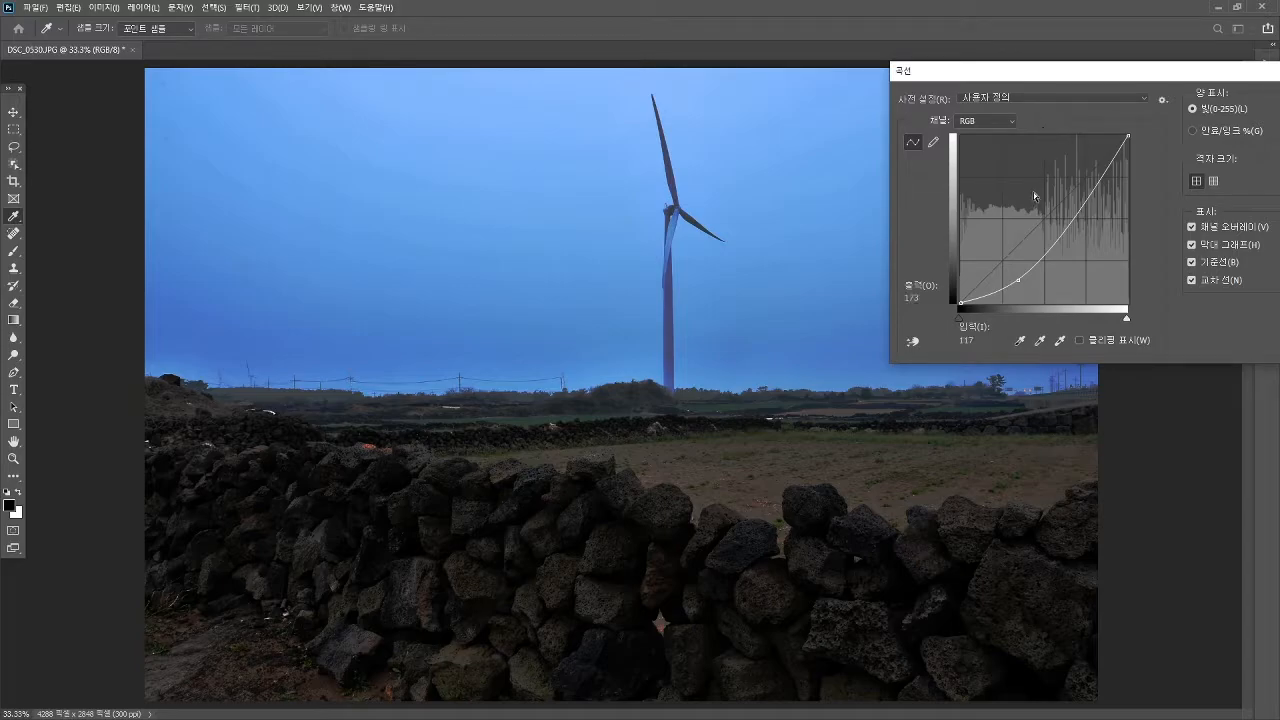
drag(1019, 281, 1019, 272)
mouse_move(1014, 270)
mouse_down()
mouse_move(962, 292)
mouse_move(938, 245)
mouse_move(1013, 268)
mouse_up()
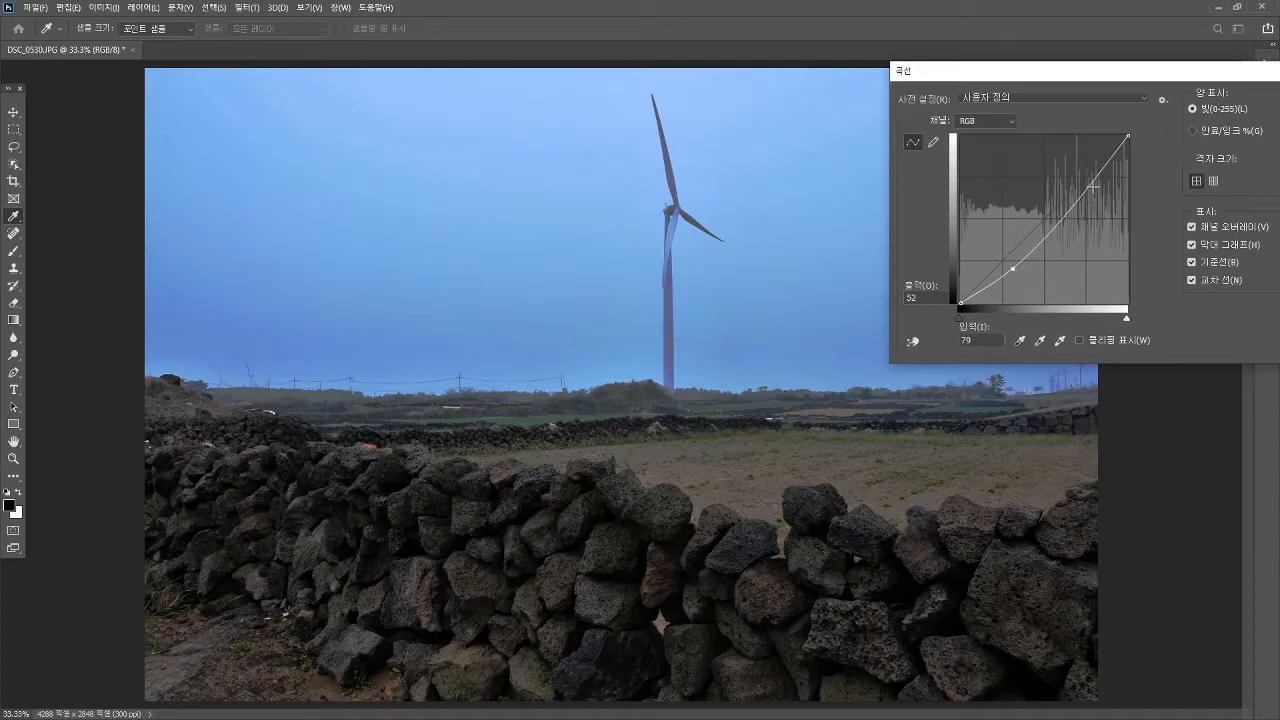
drag(1109, 73, 988, 92)
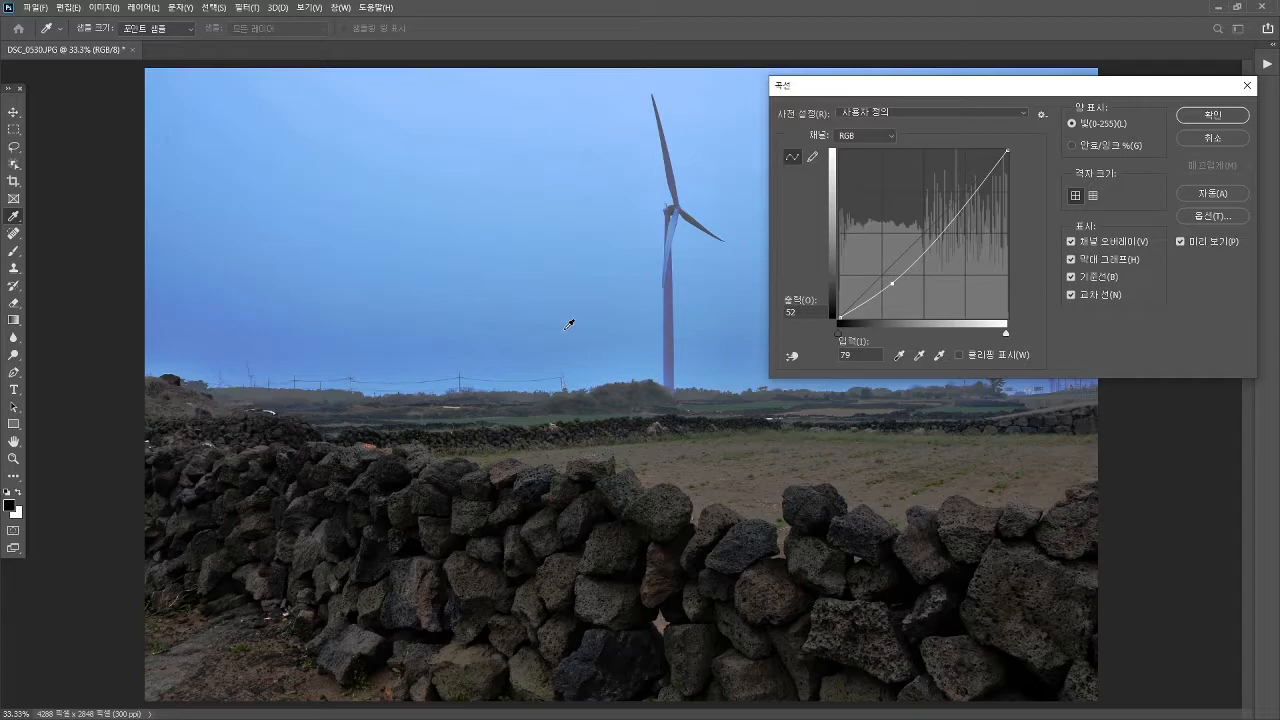
click(1193, 120)
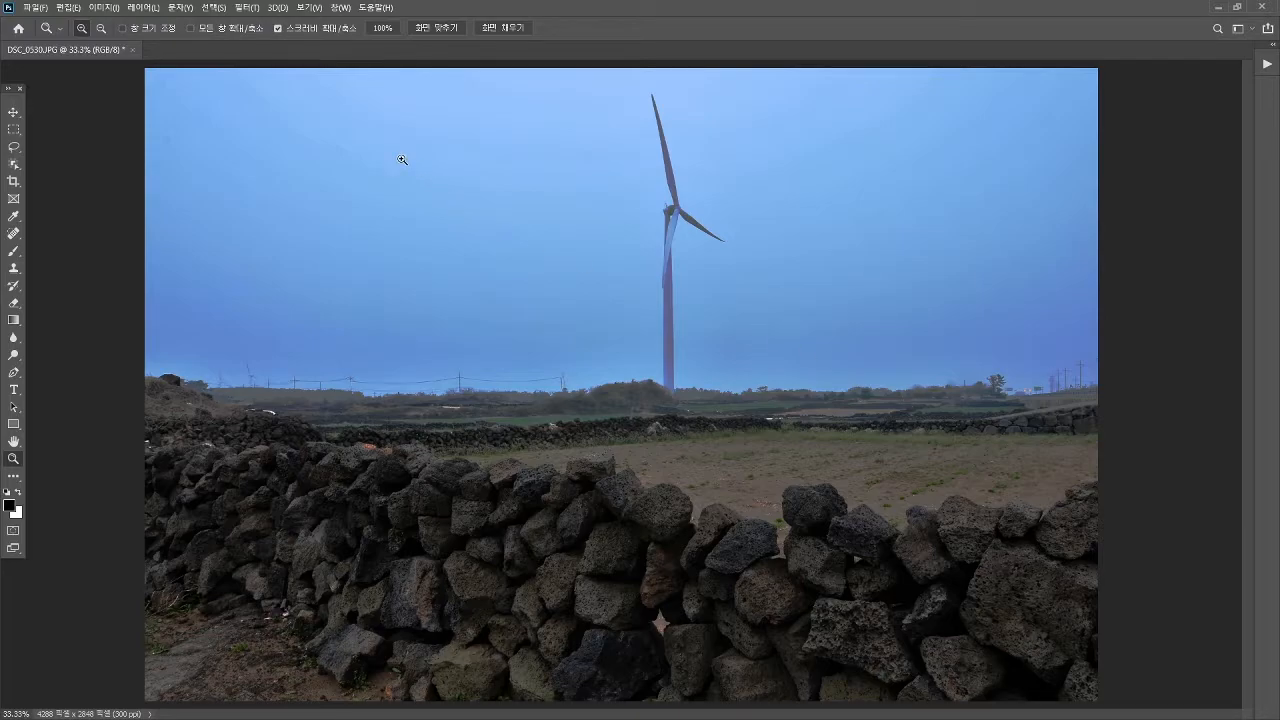
Close DSC_0530.JPG without saving and open the koi pond photo IMG_2086.JPG
click(134, 49)
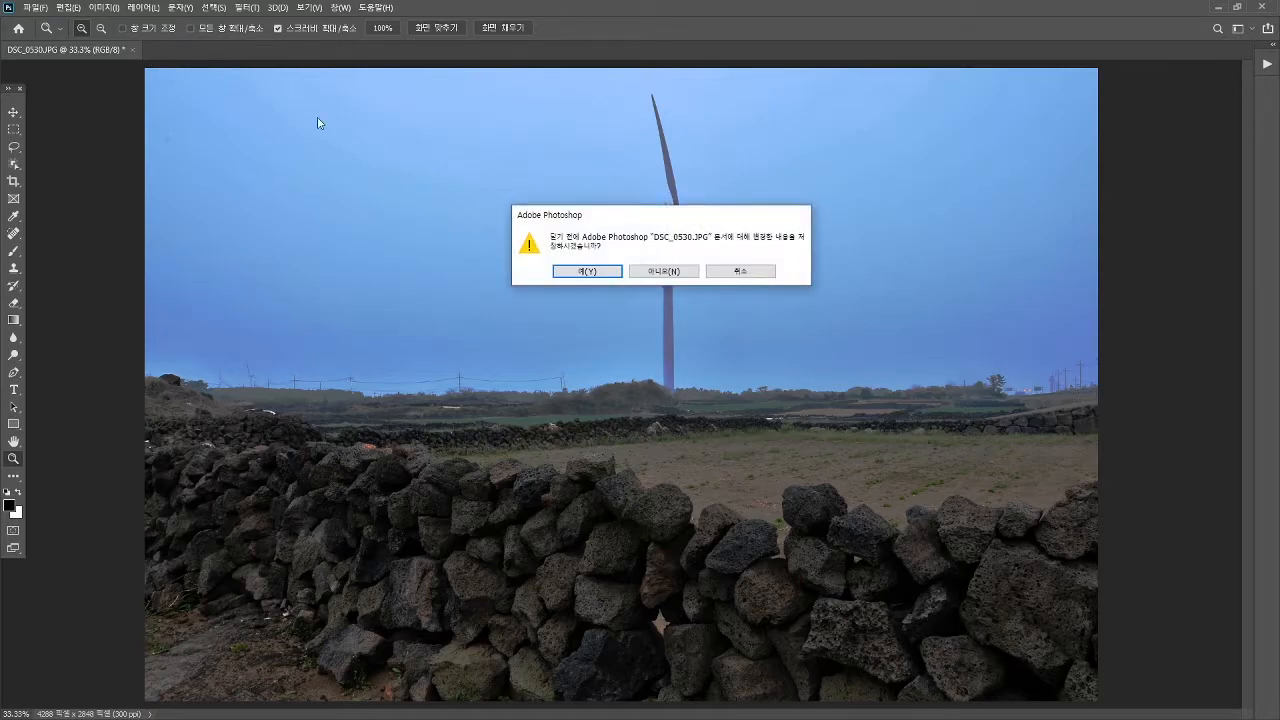
click(660, 272)
click(35, 8)
click(50, 42)
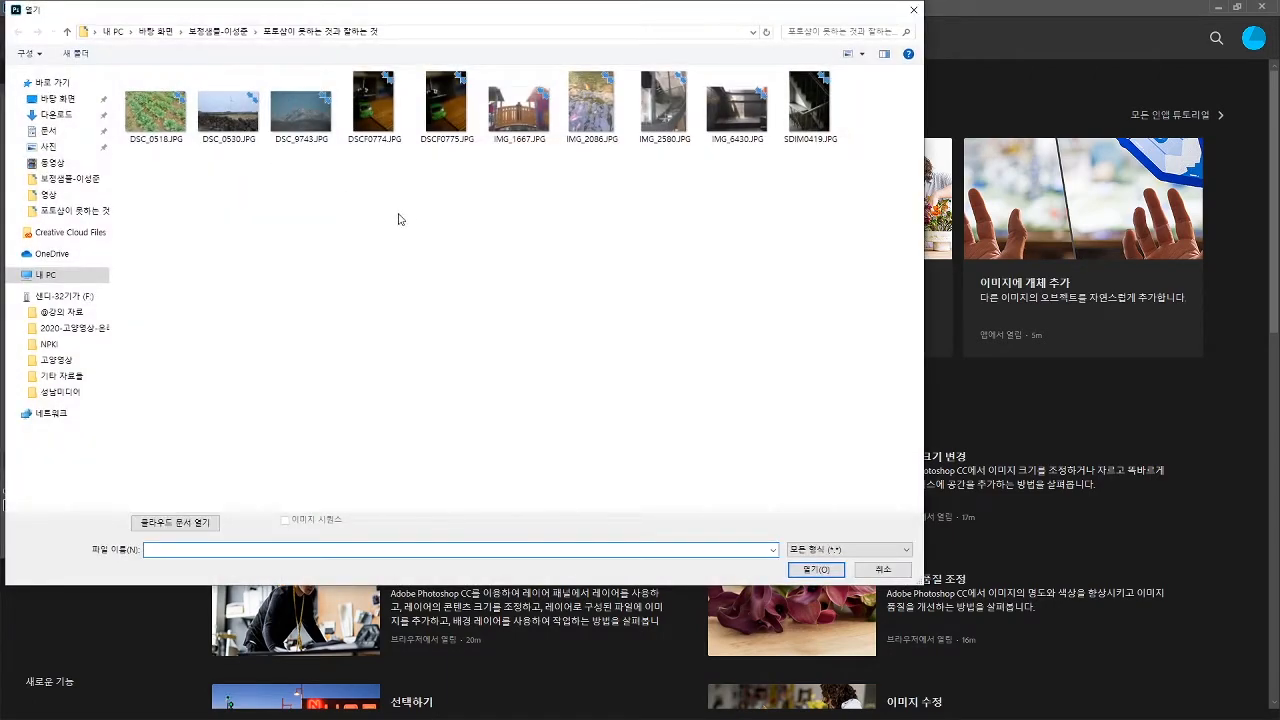
double_click(583, 140)
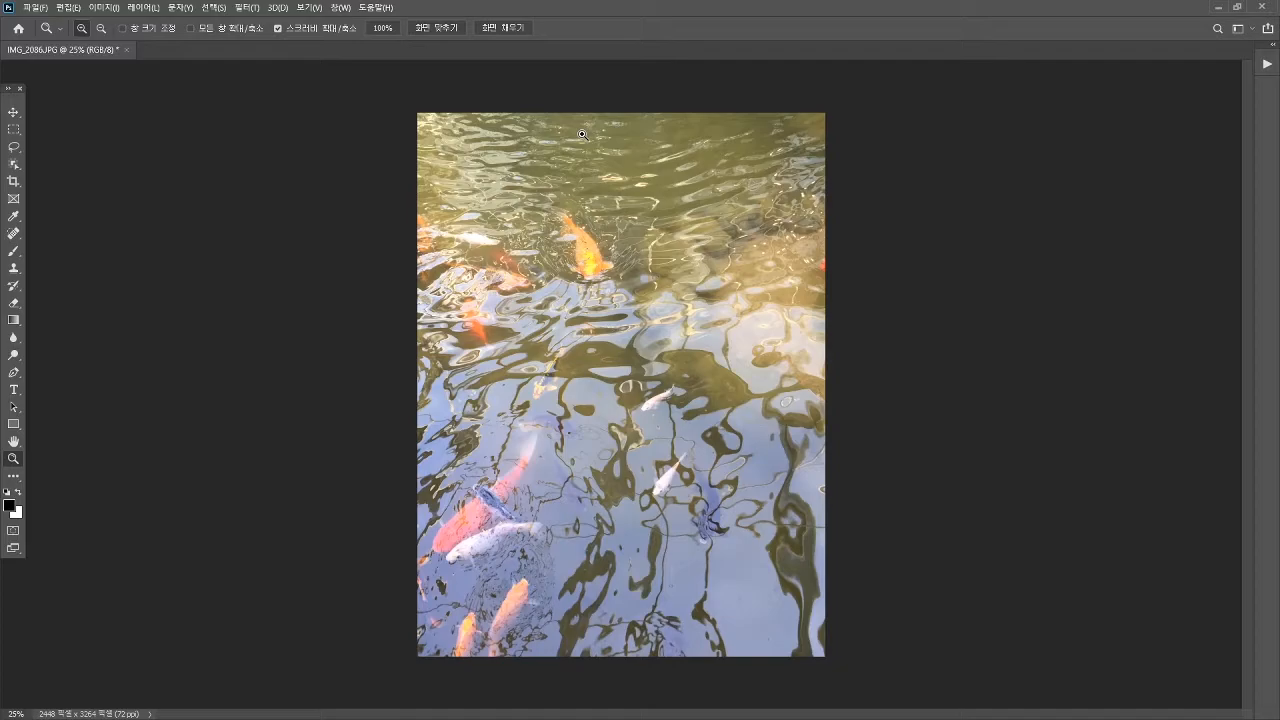
key(q)
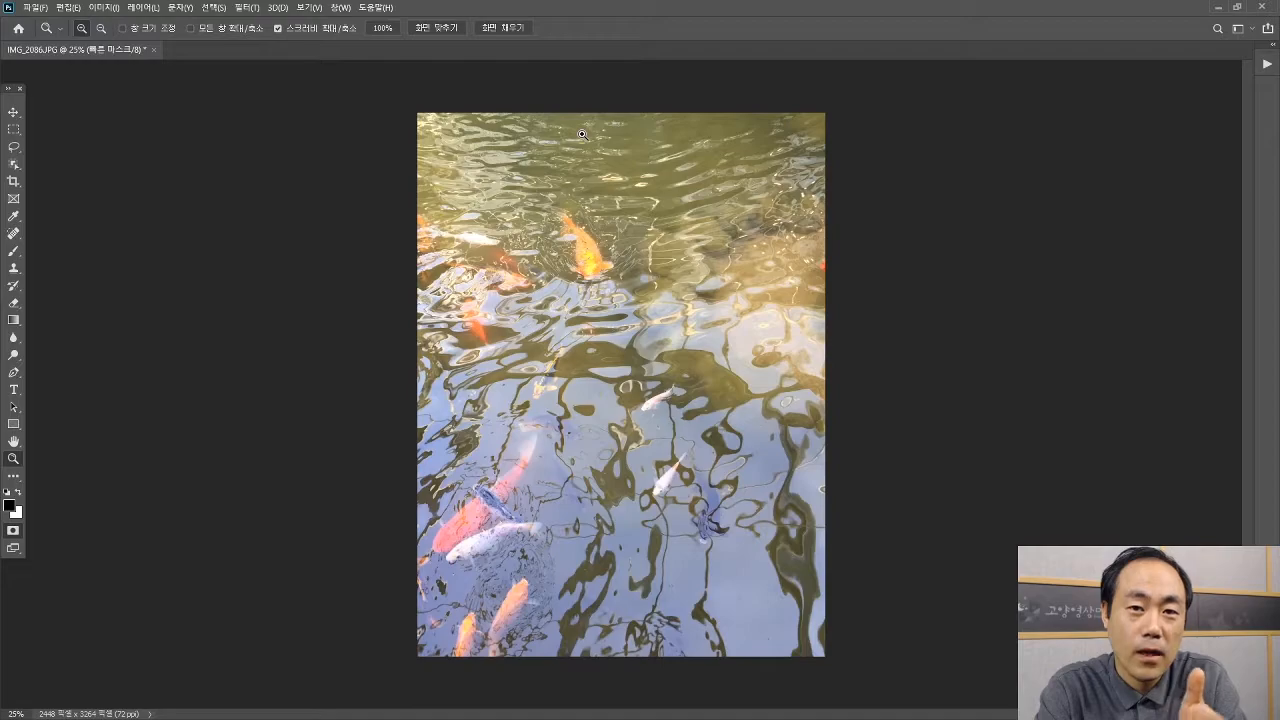
key(q)
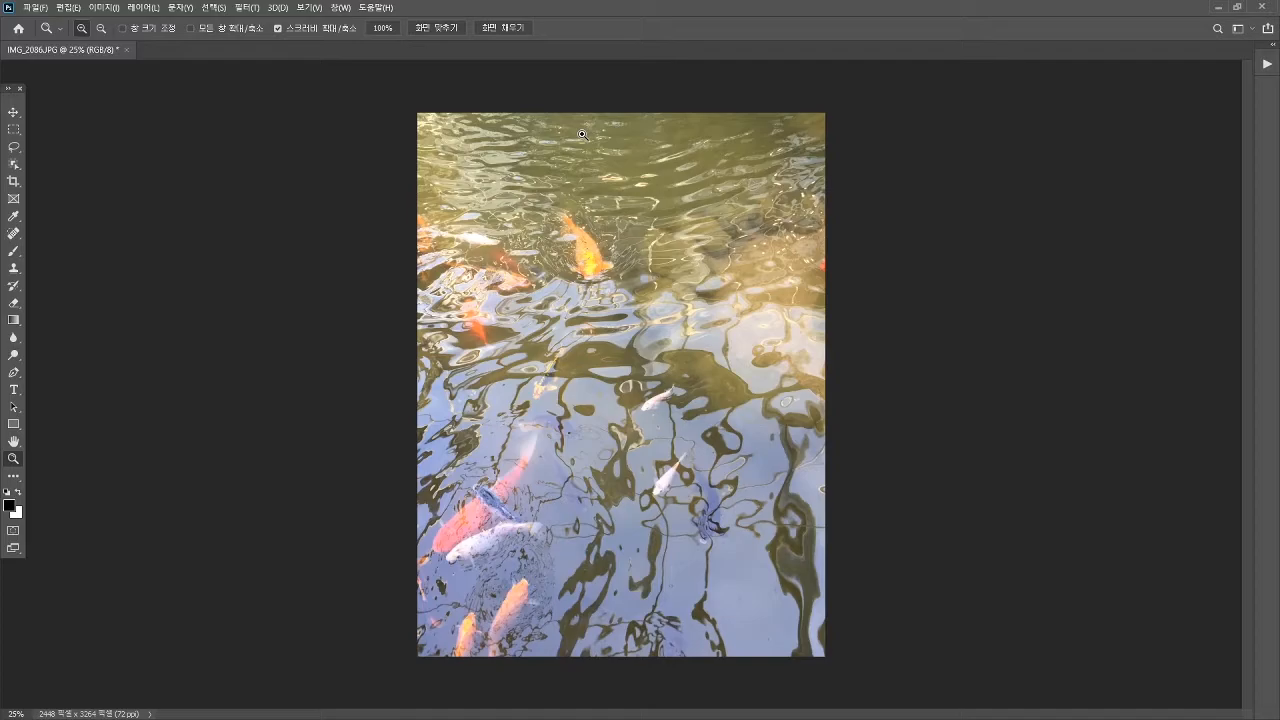
key(ctrl+m)
key(ctrl+m)
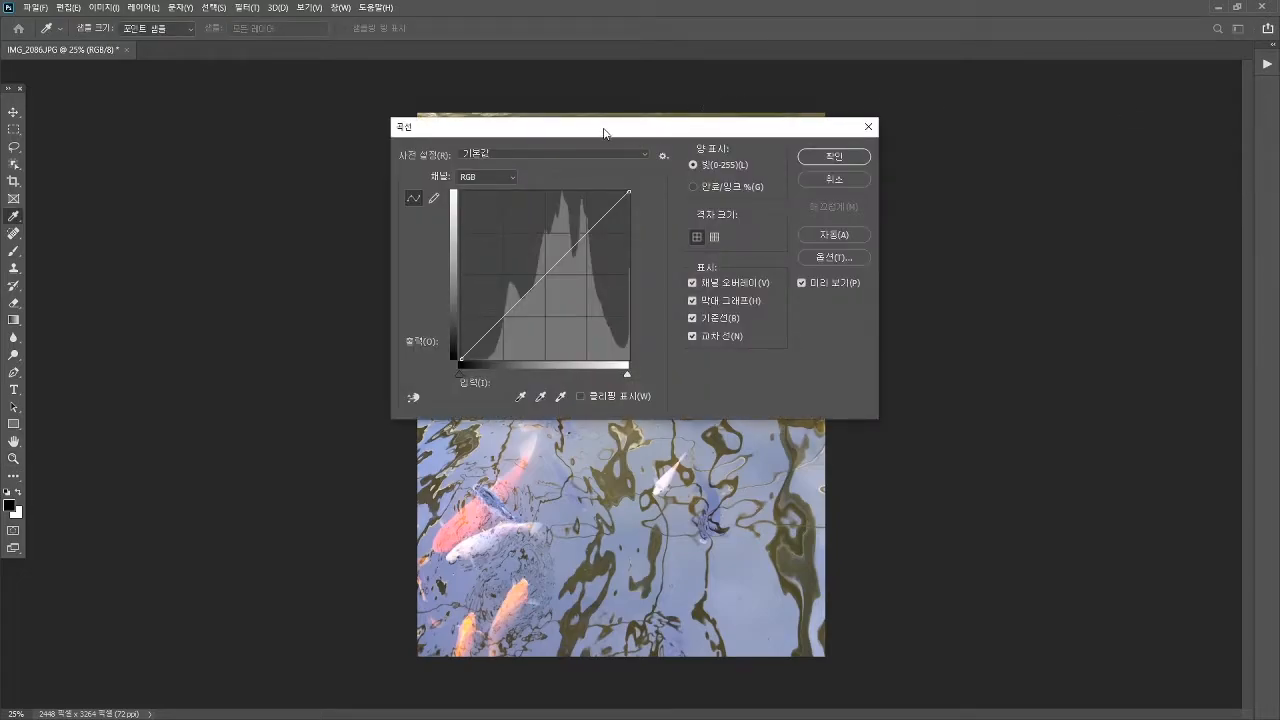
drag(593, 133, 700, 136)
drag(623, 137, 846, 140)
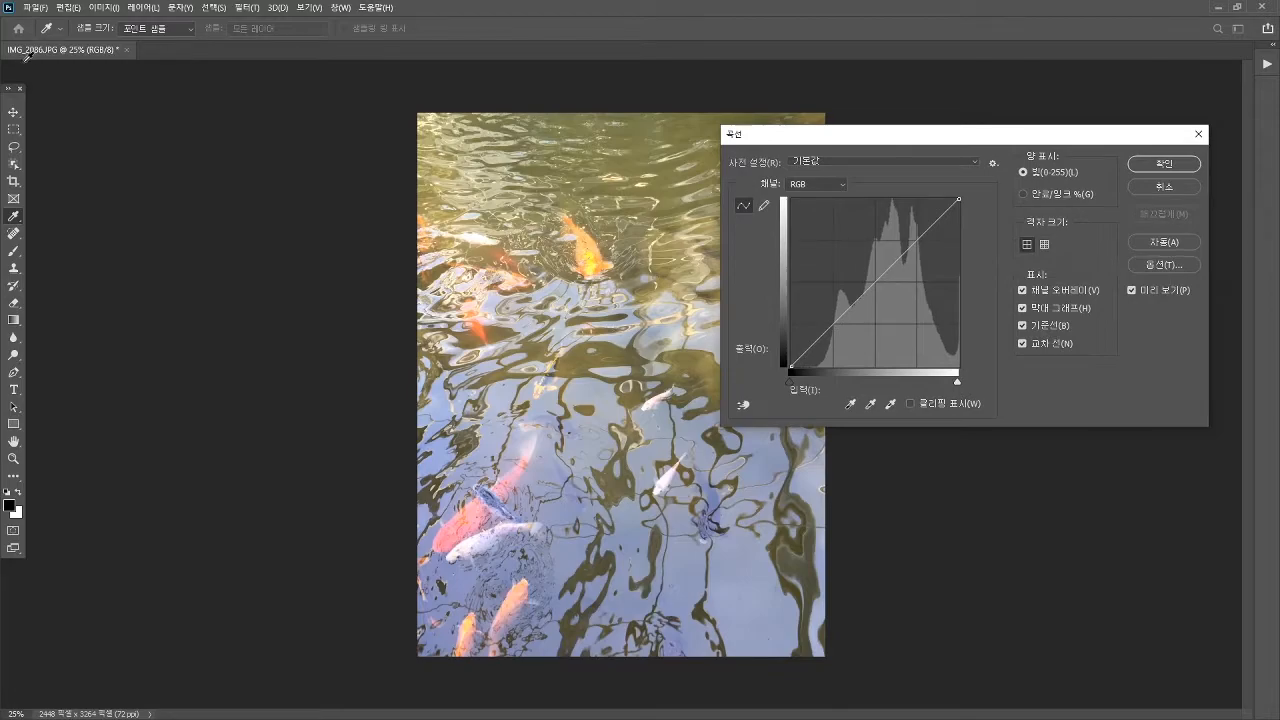
click(1165, 187)
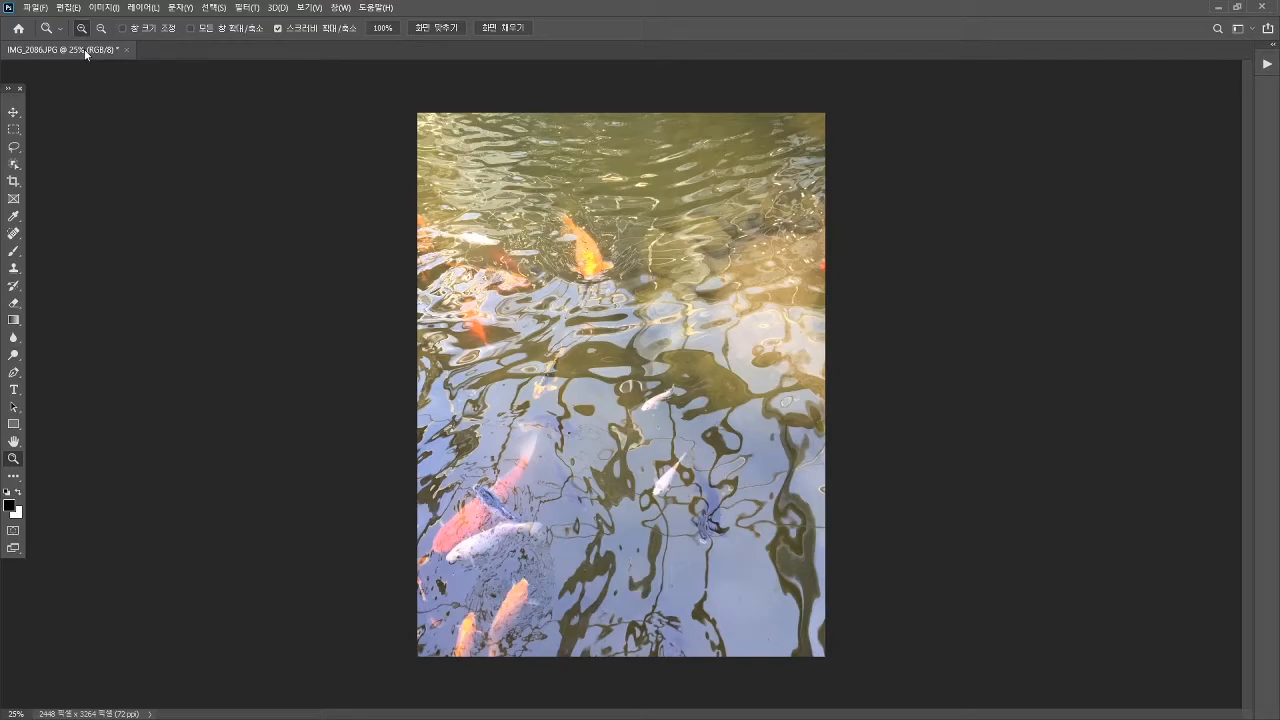
Undock IMG_2086.JPG into a floating window and open a Curves adjustment, arranging the photo and the dialog side by side
drag(84, 49, 257, 48)
drag(80, 54, 90, 90)
drag(195, 88, 265, 78)
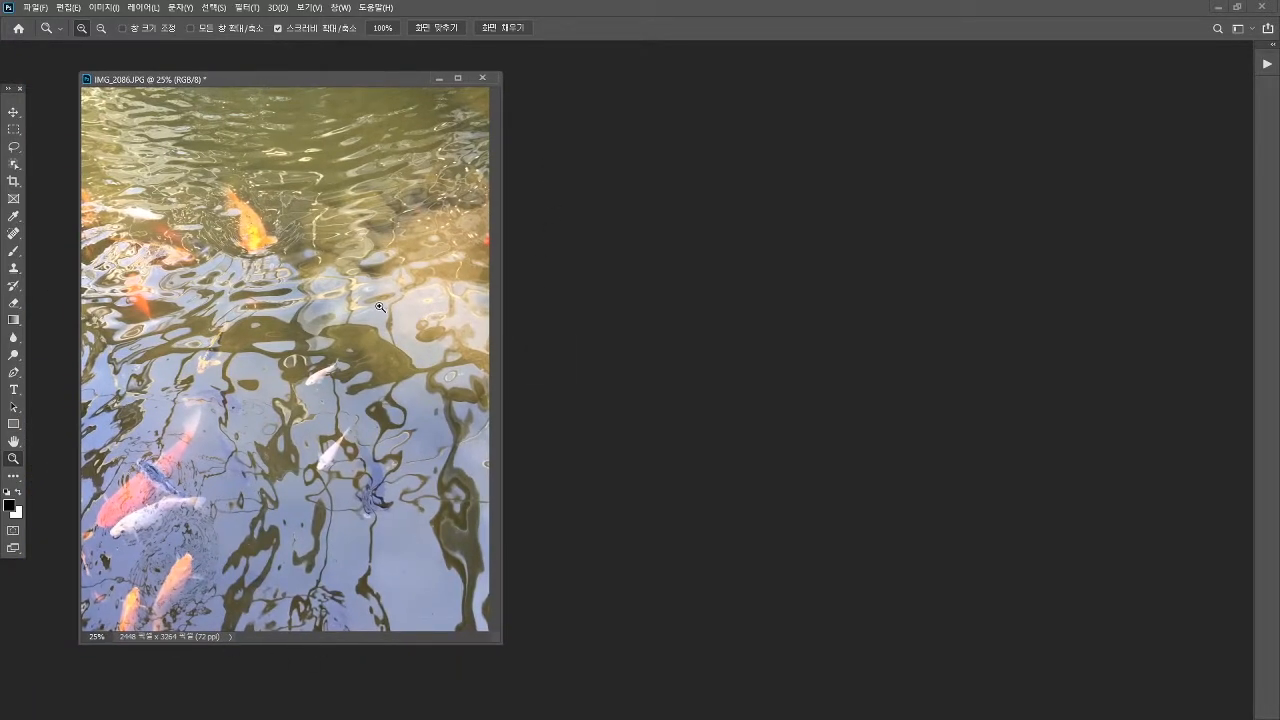
drag(306, 83, 323, 106)
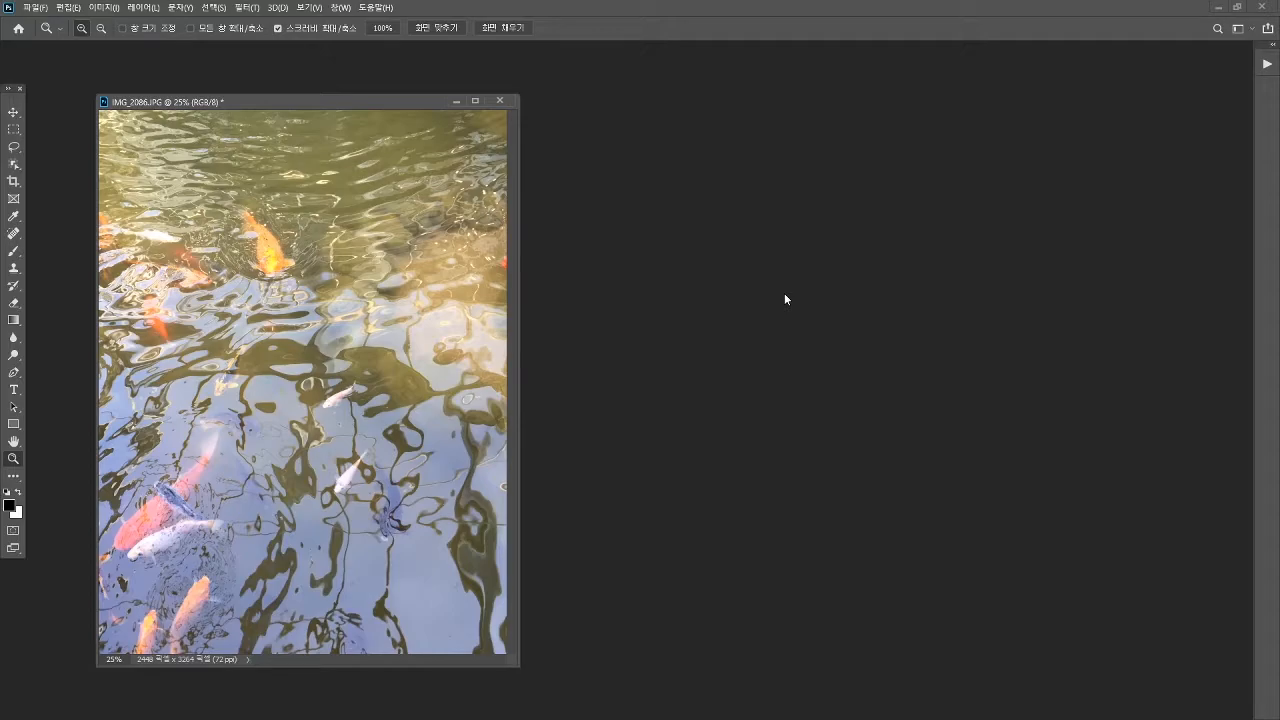
key(ctrl+m)
drag(271, 102, 397, 88)
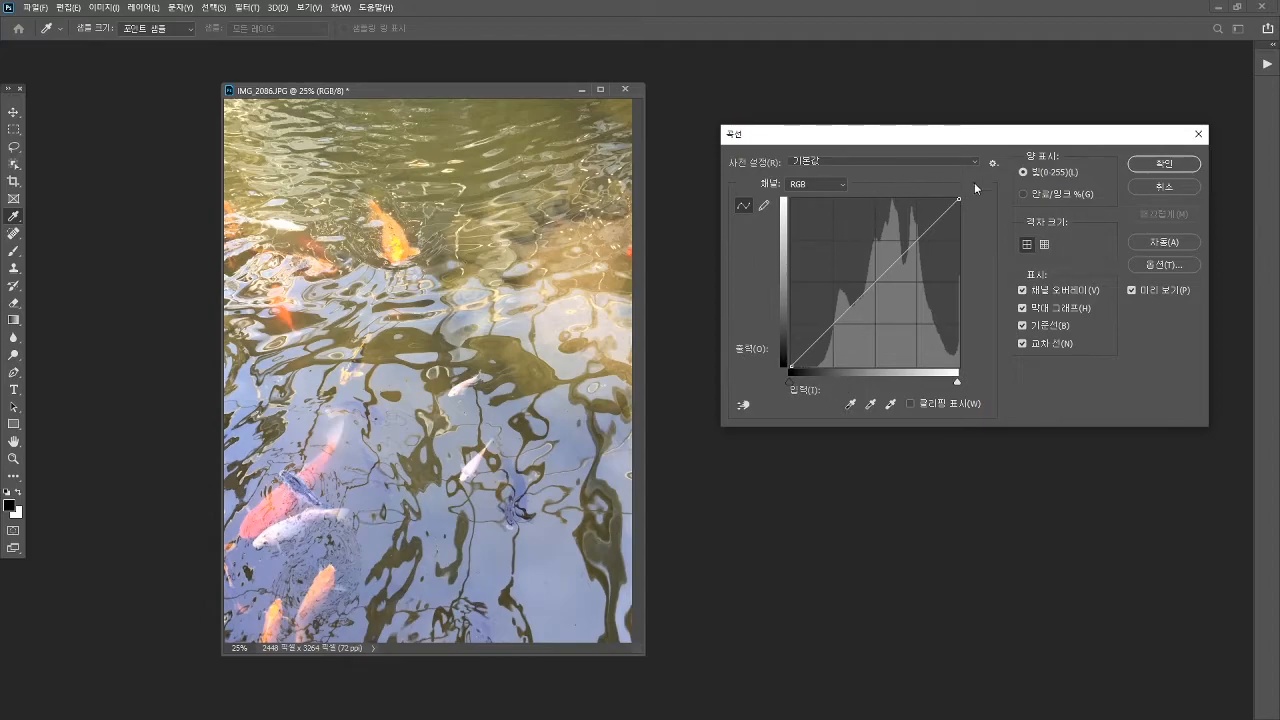
drag(891, 143, 856, 186)
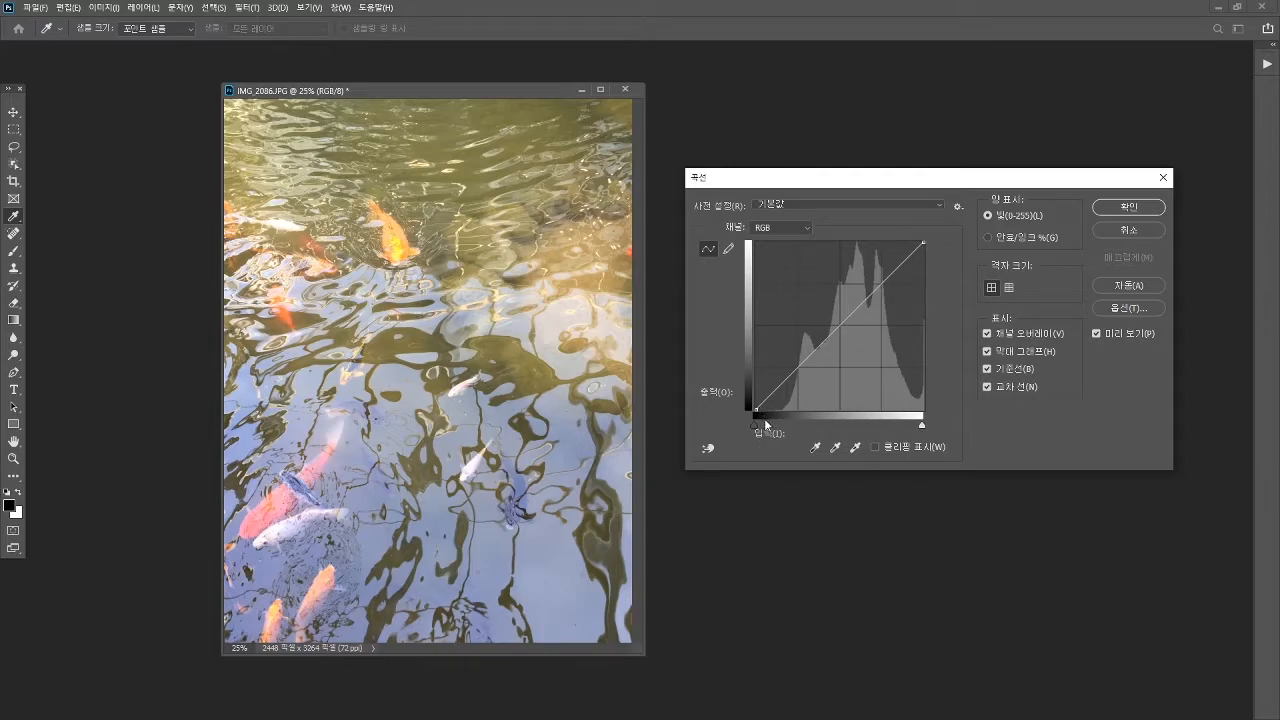
Try darkening the shadows with a curve point at input 47/output 21, and remove that point
click(784, 391)
drag(784, 391, 787, 396)
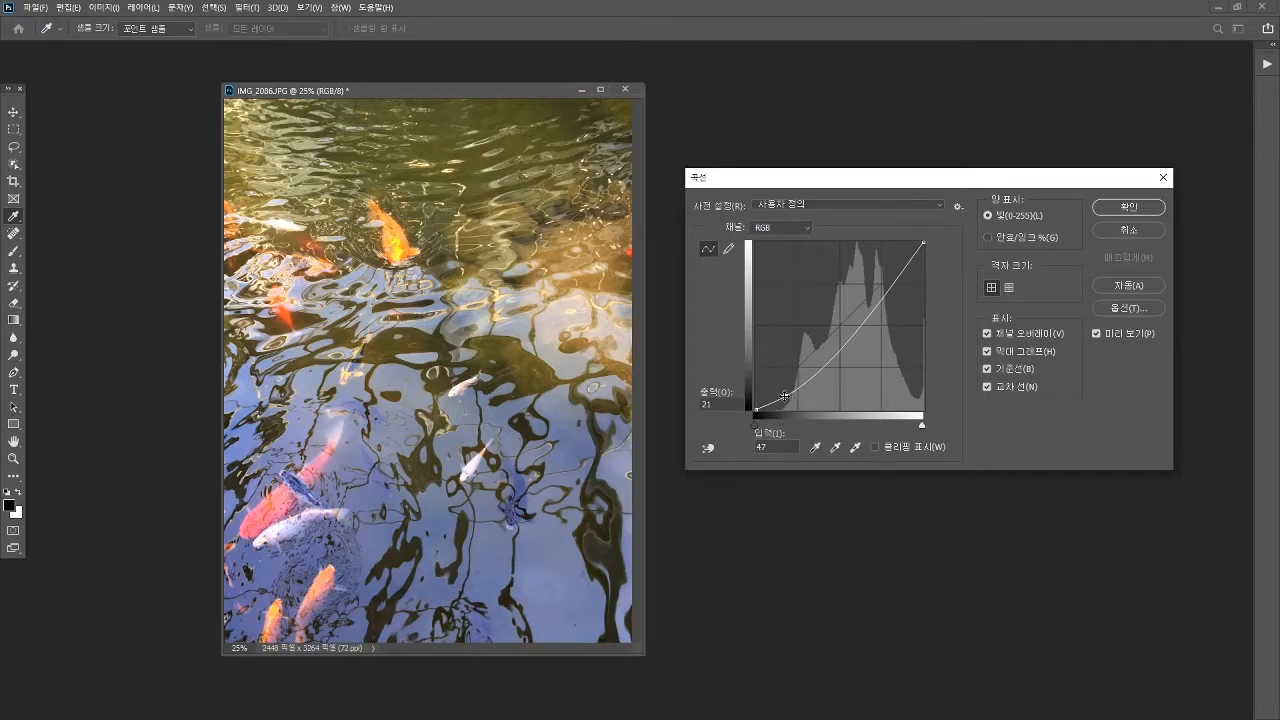
drag(787, 395, 720, 295)
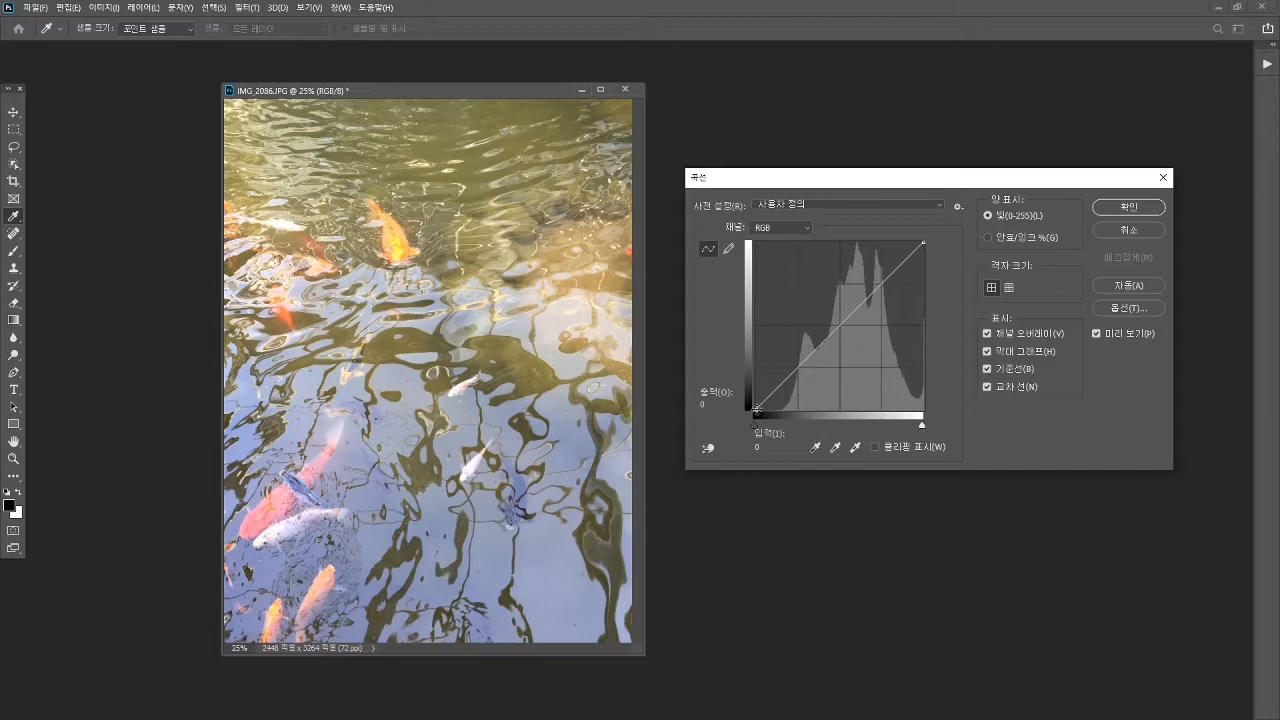
Try the curve's black point at input 177/output 102 and input 212/output 124, reset it to zero, and move it to input 37/output 0
click(756, 409)
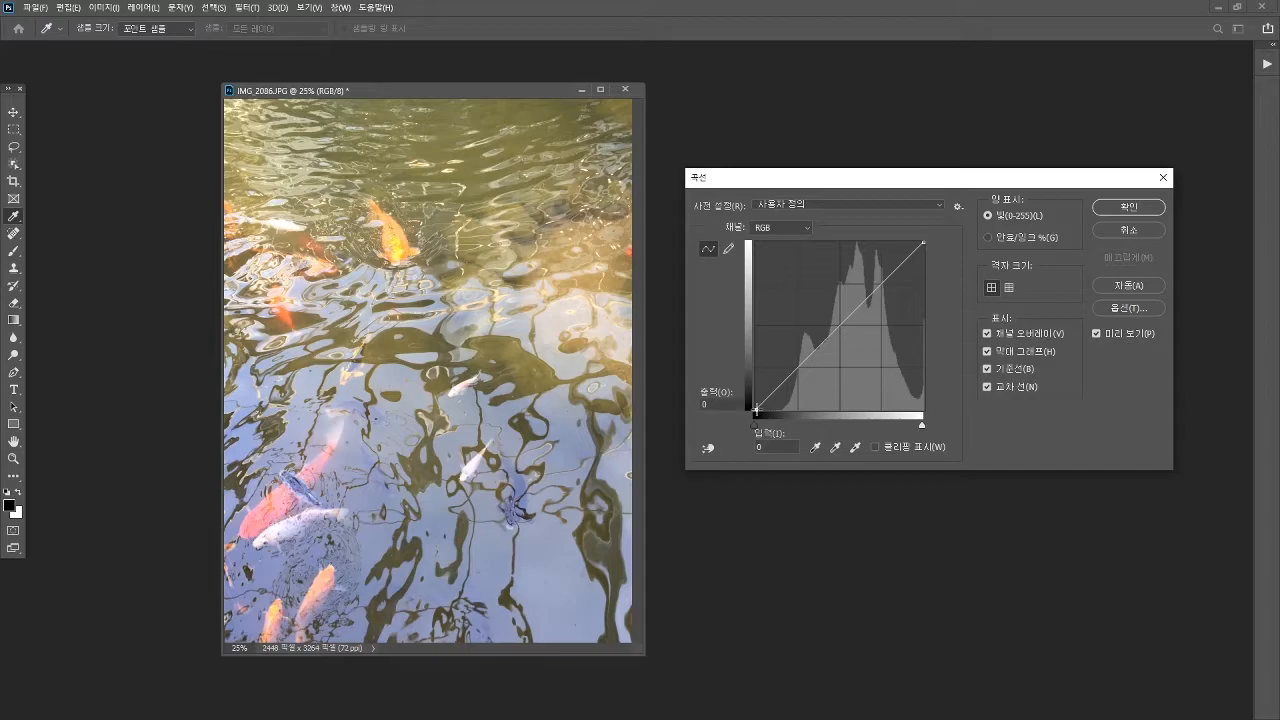
drag(756, 409, 872, 343)
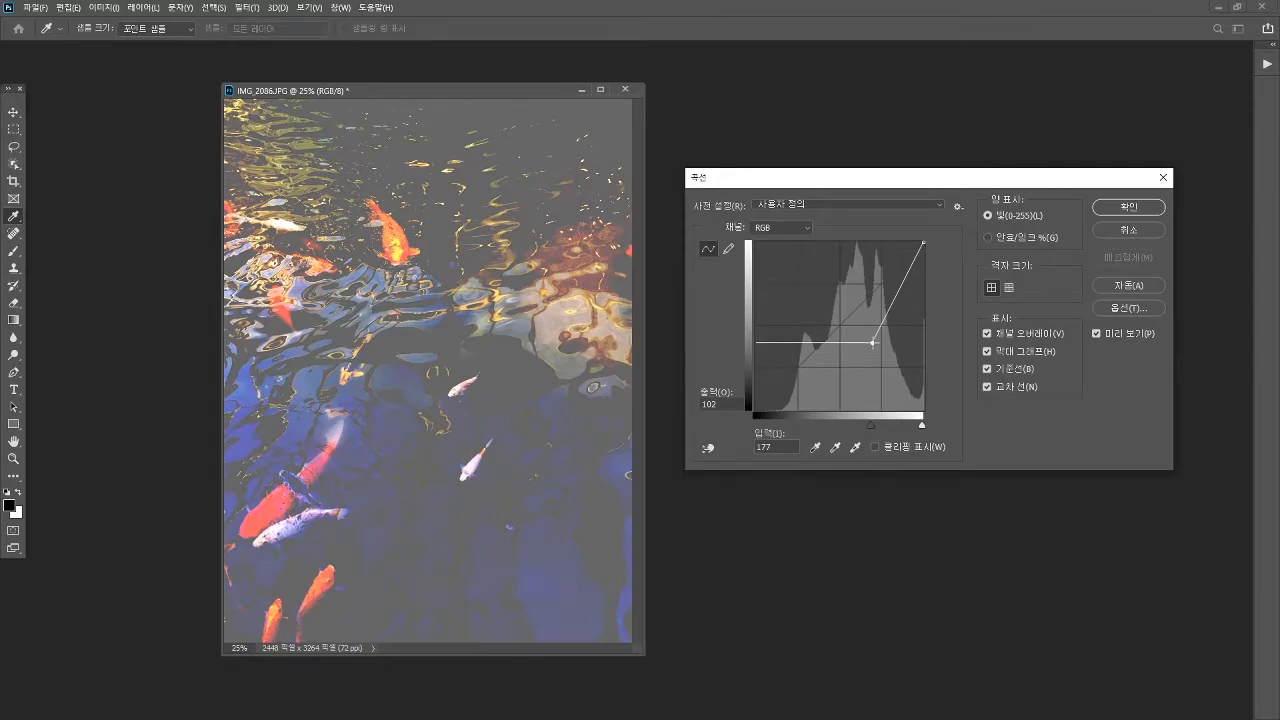
drag(872, 343, 896, 328)
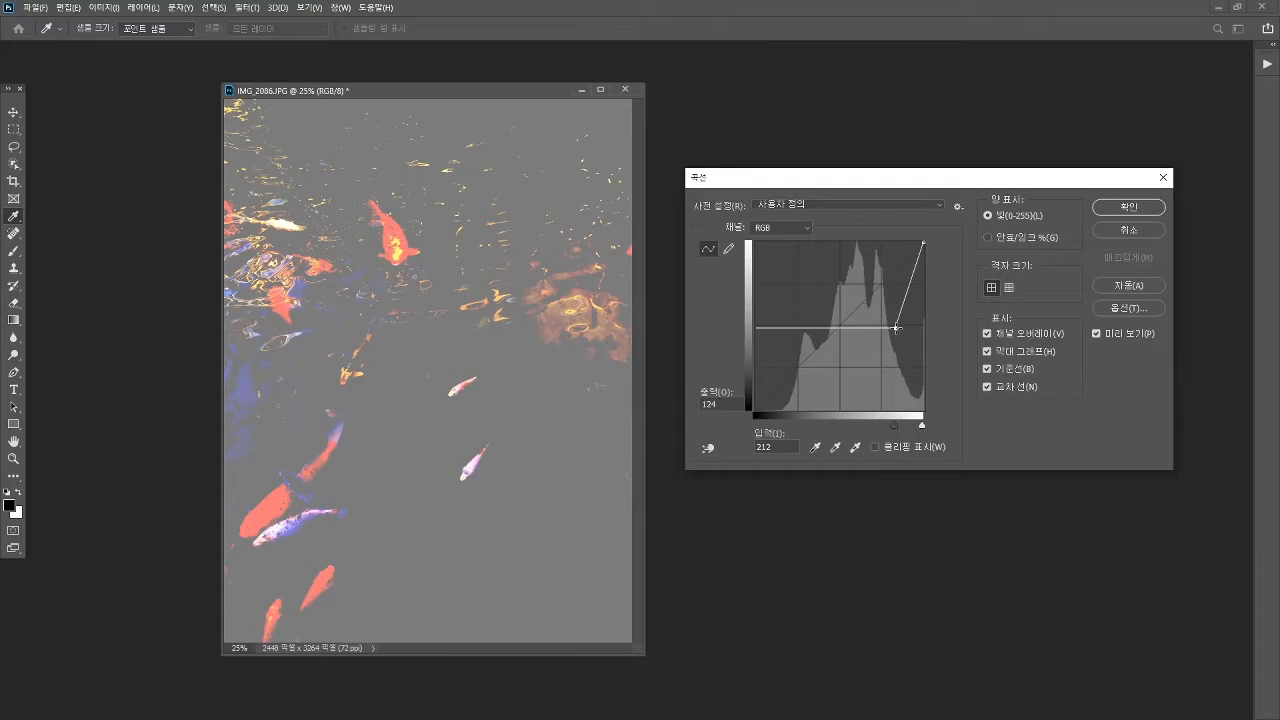
drag(896, 328, 753, 420)
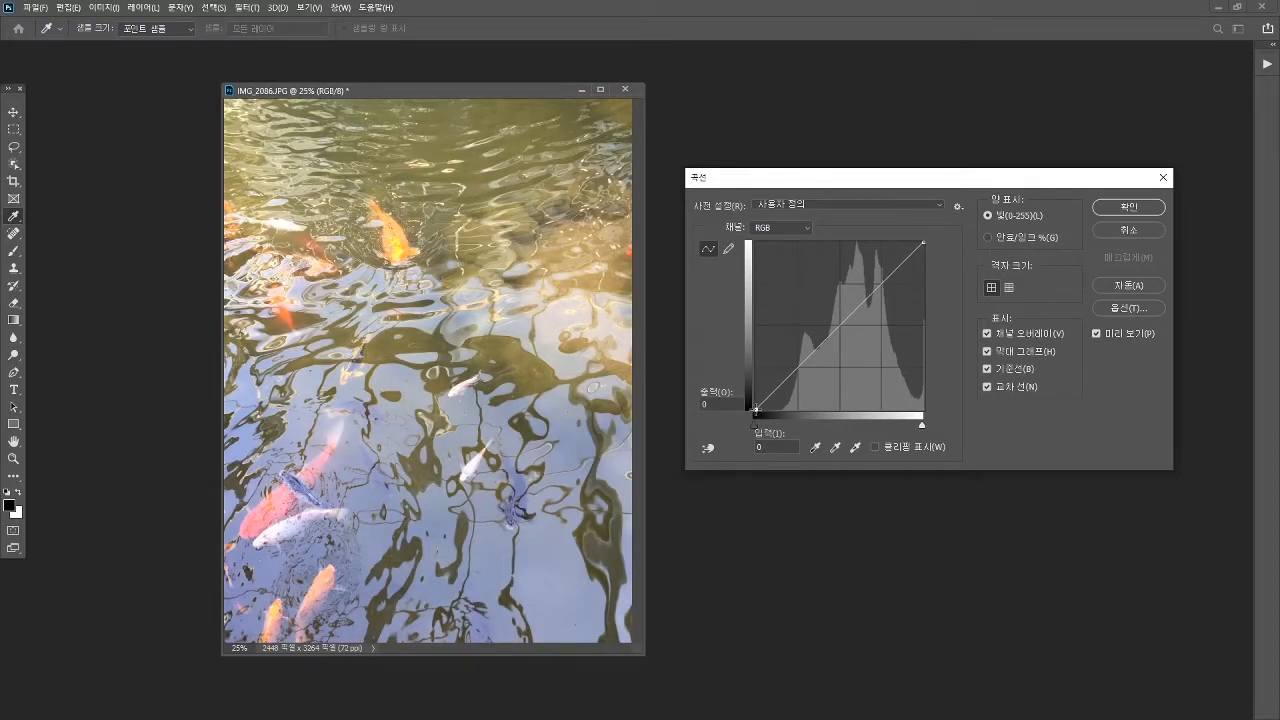
drag(756, 408, 780, 416)
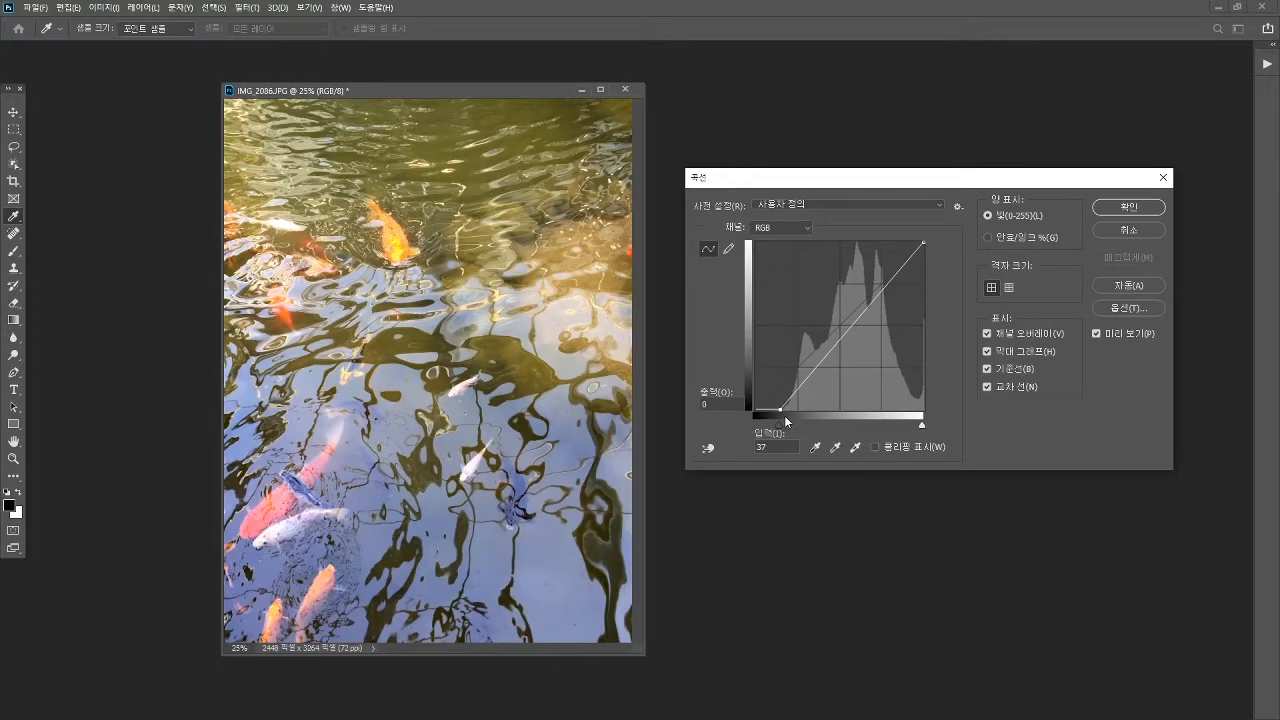
Cancel the Curves adjustment, try a Levels adjustment with the black input level at 41, and cancel it
click(1116, 230)
key(ctrl+l)
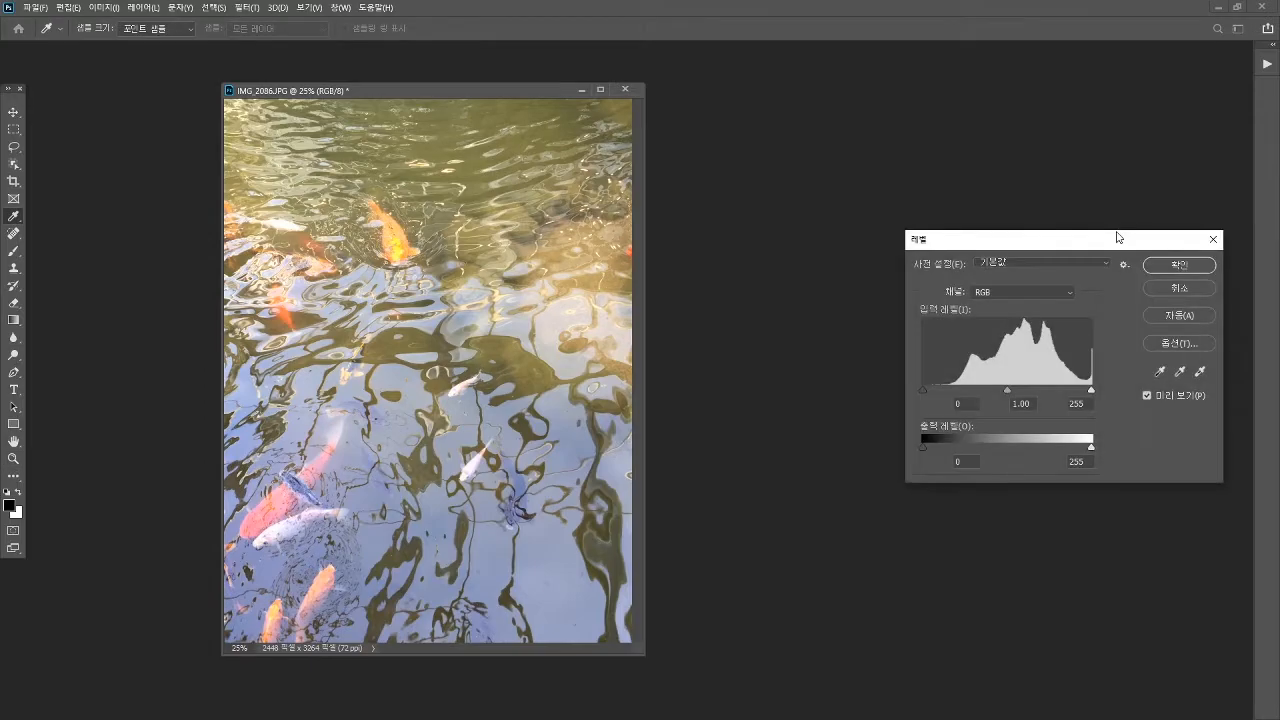
drag(922, 389, 951, 391)
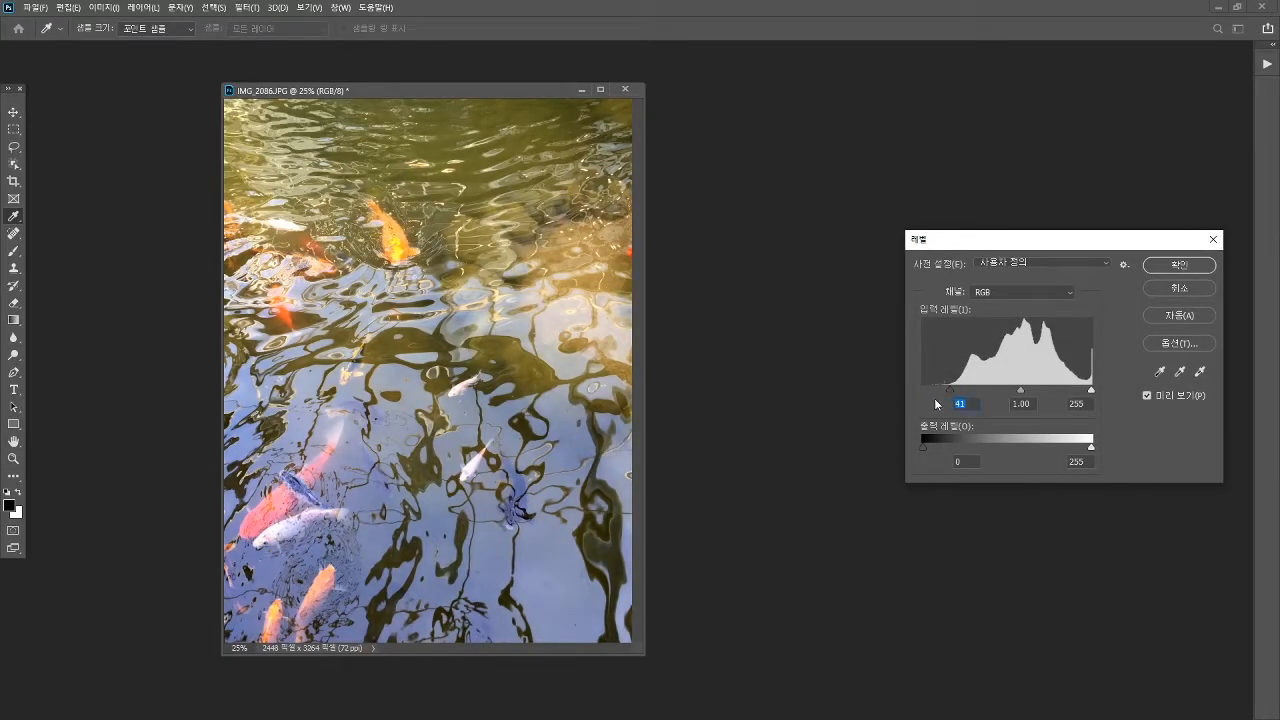
click(1171, 291)
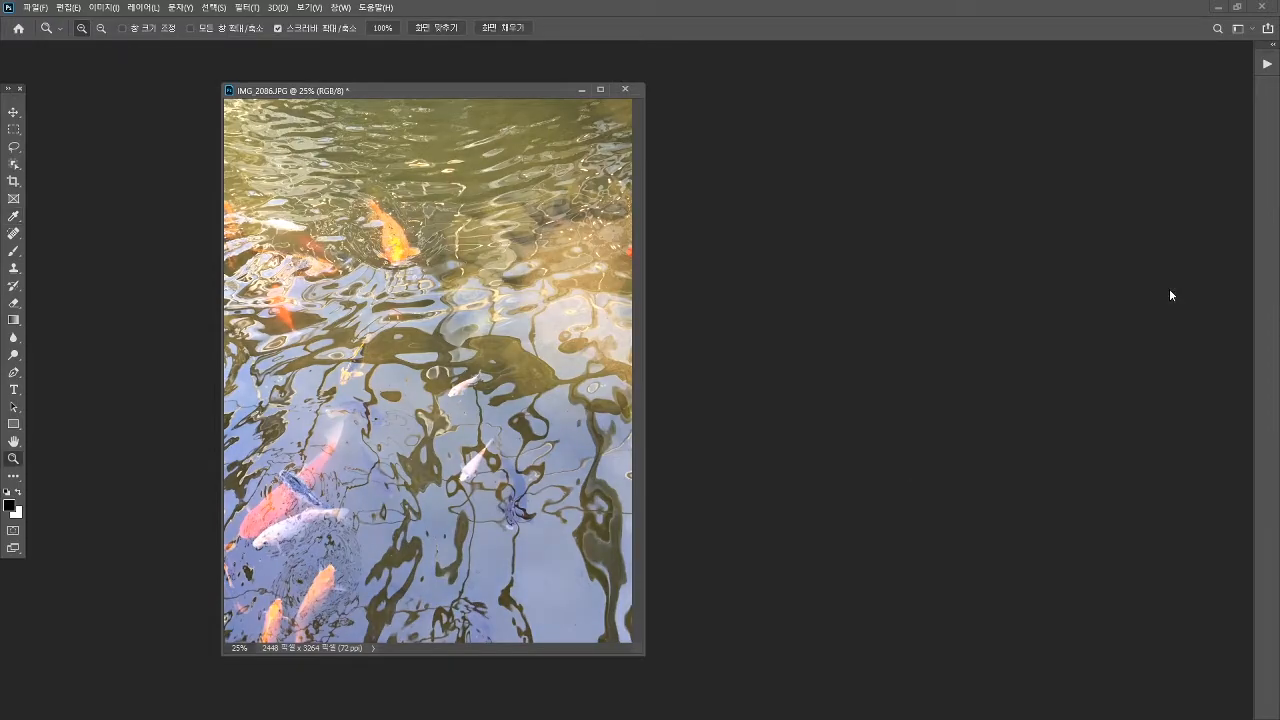
Reopen the Curves adjustment on the koi pond photo and darken the midtones with a point at input 144/output 109
key(ctrl+m)
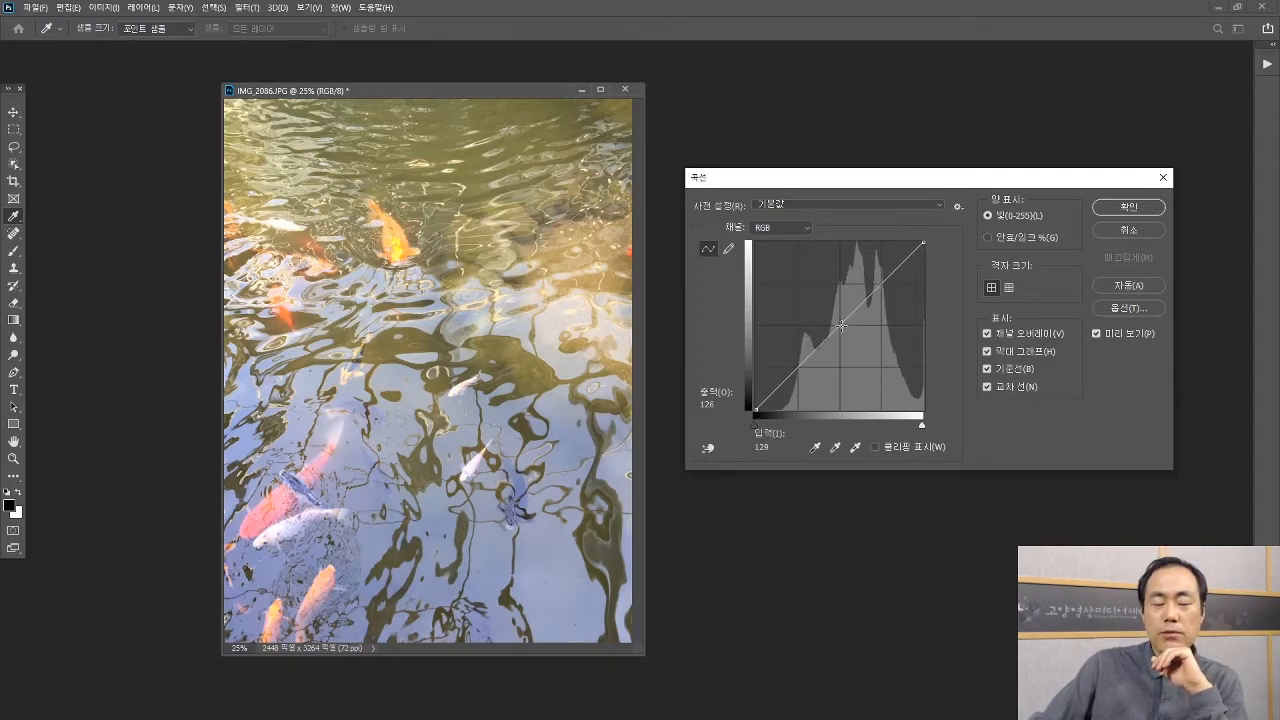
drag(841, 325, 849, 341)
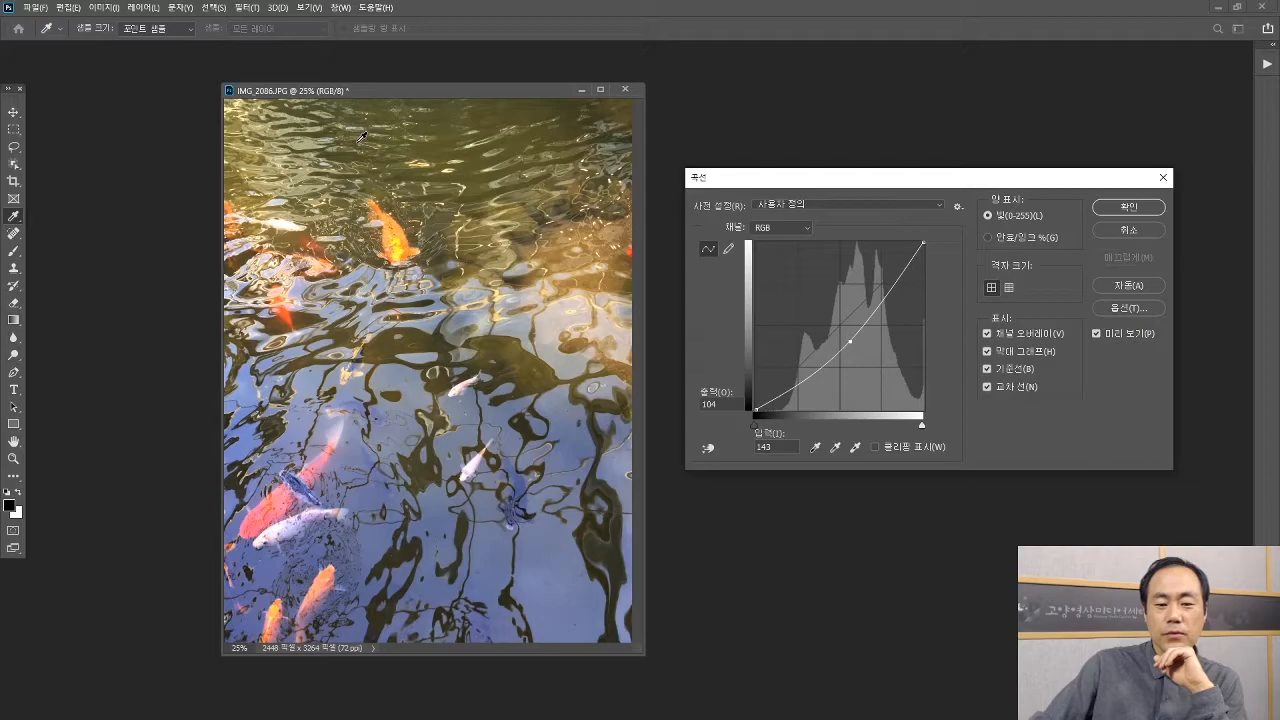
drag(849, 342, 851, 340)
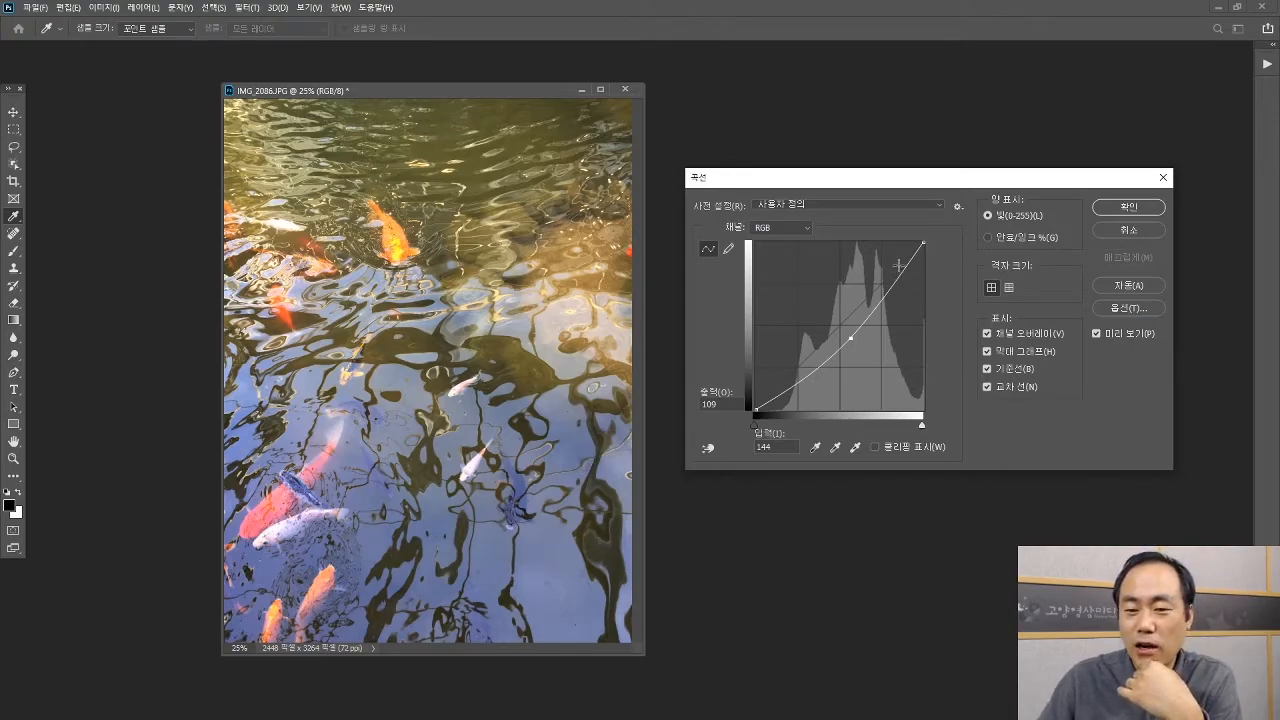
Try darkening the highlights with a curve point at input 232/output 193 and the shadows with one at input 89/output 54
drag(900, 280, 908, 287)
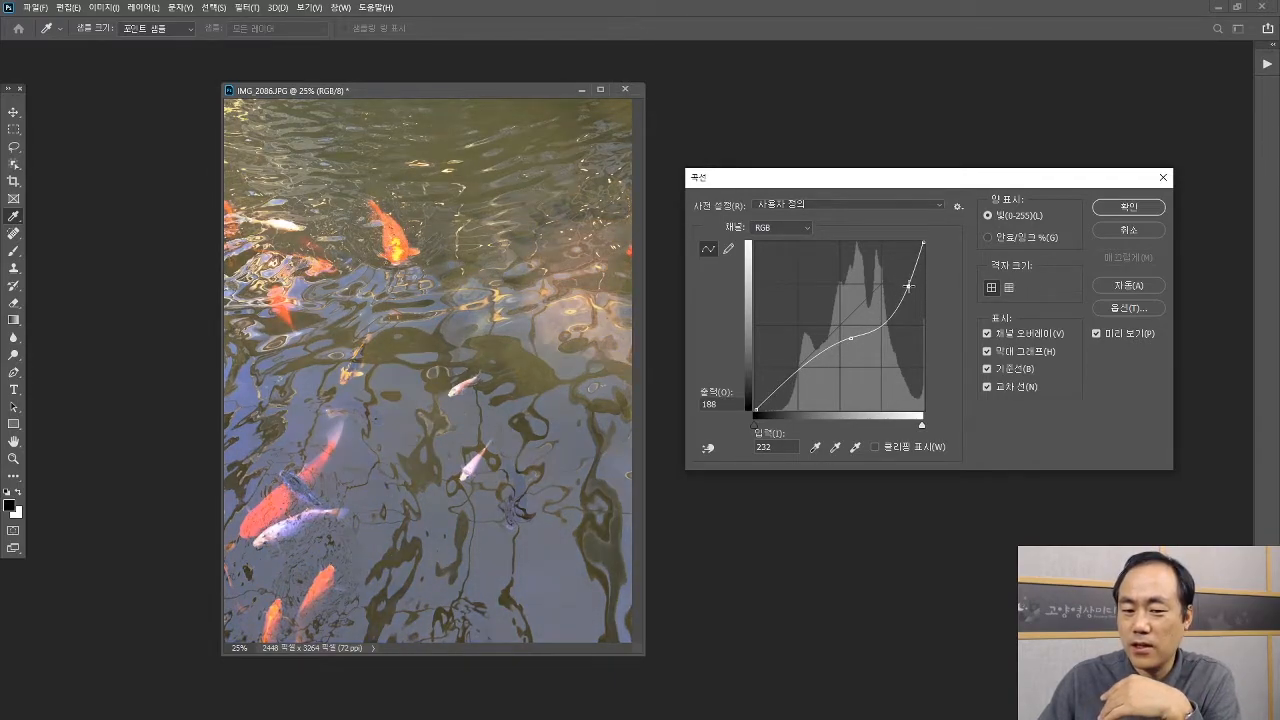
drag(908, 286, 908, 283)
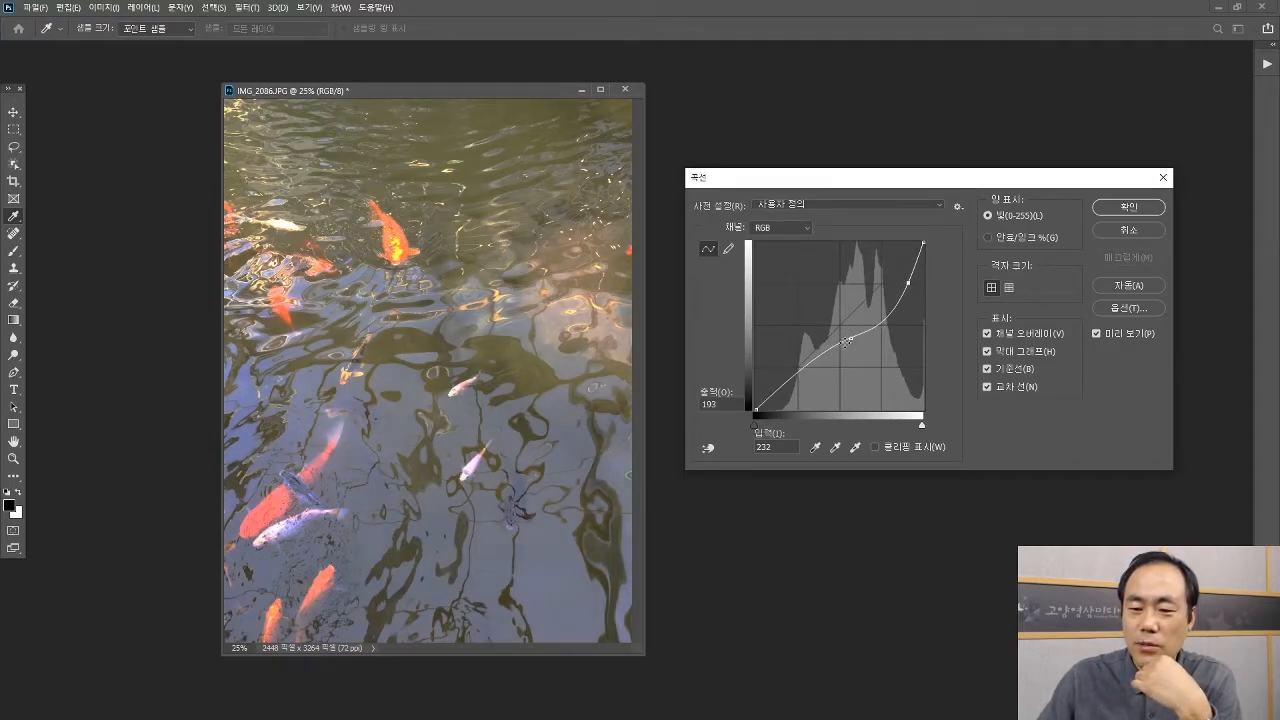
click(812, 369)
drag(812, 369, 815, 375)
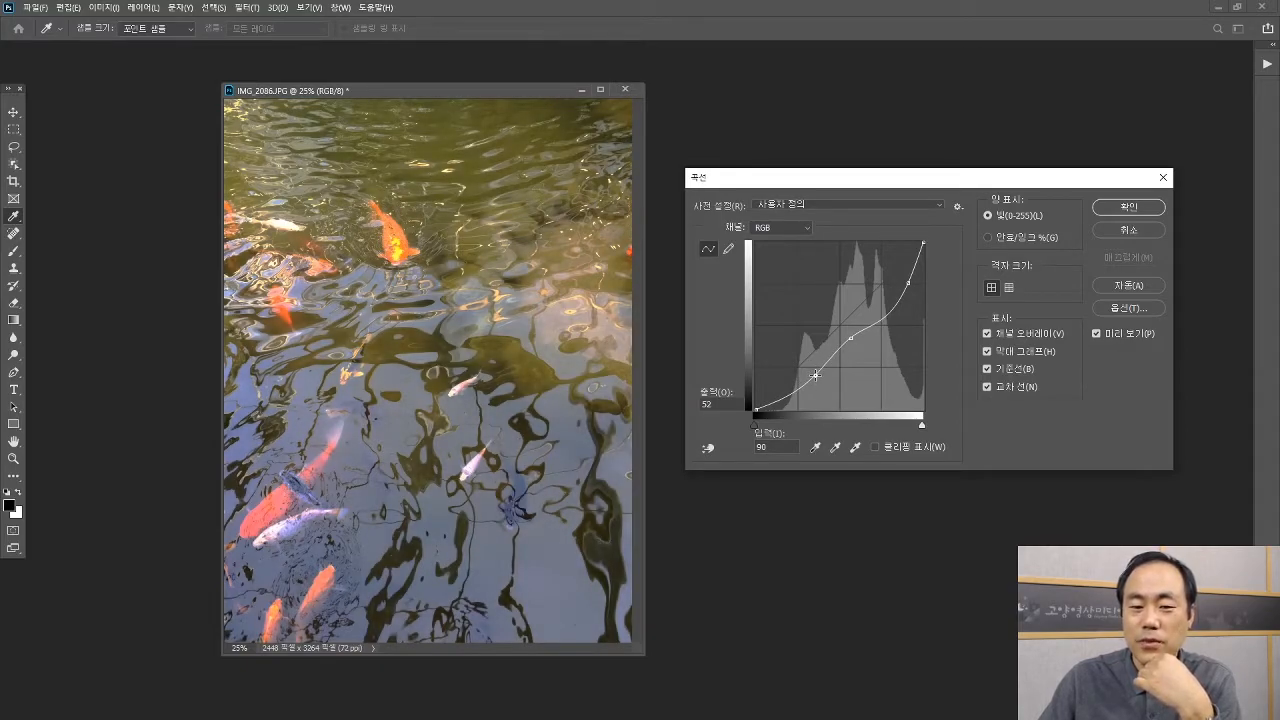
drag(815, 375, 814, 373)
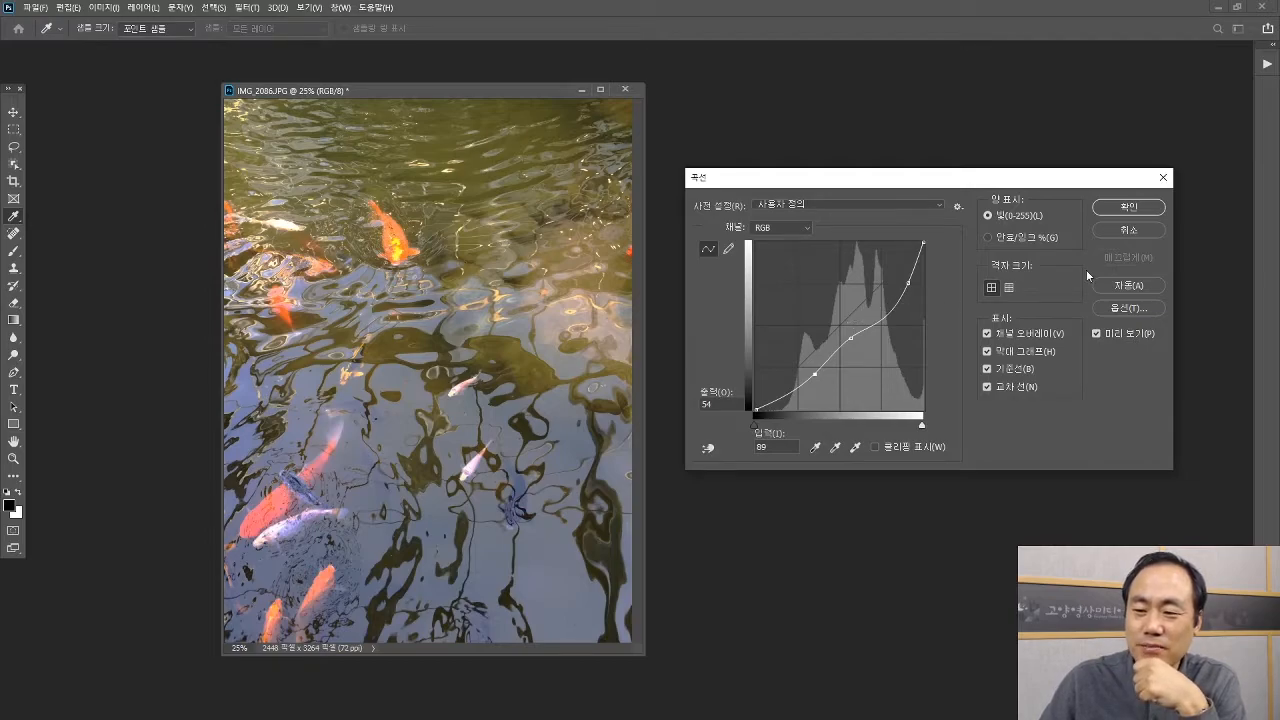
Remove the highlight, midtone and shadow points to return the RGB curve to a straight line
drag(908, 283, 878, 244)
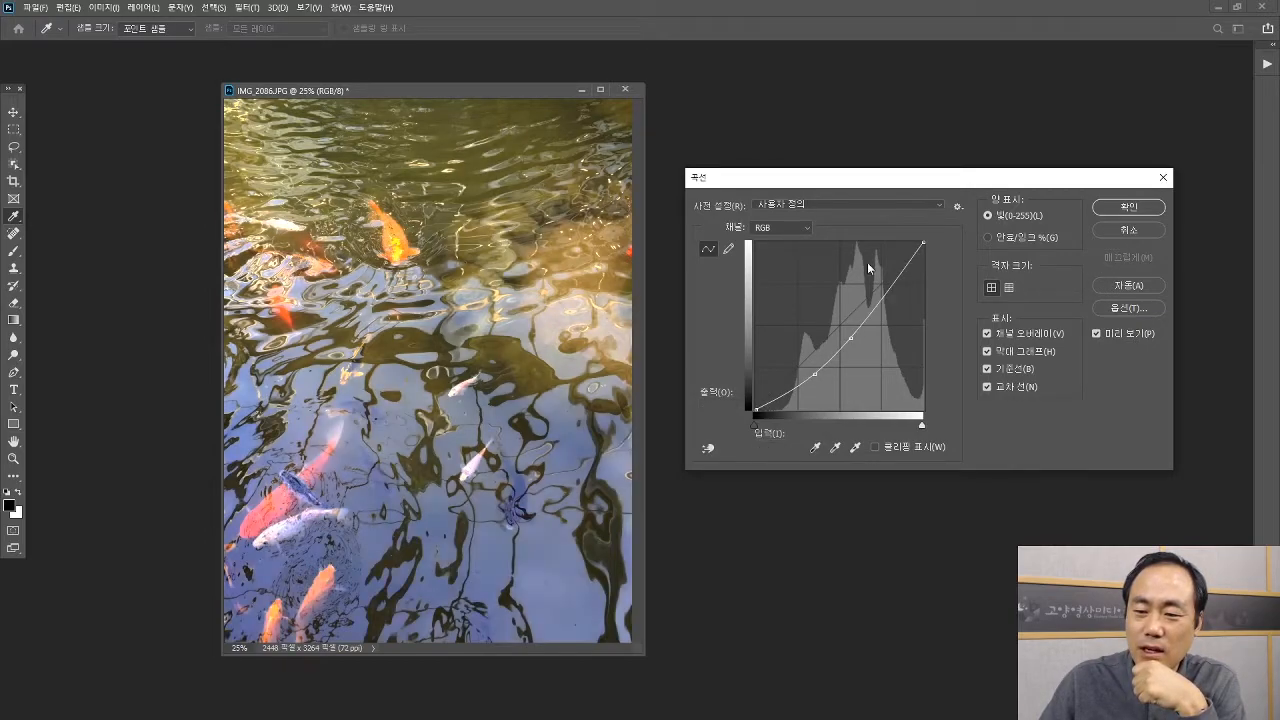
drag(851, 338, 846, 230)
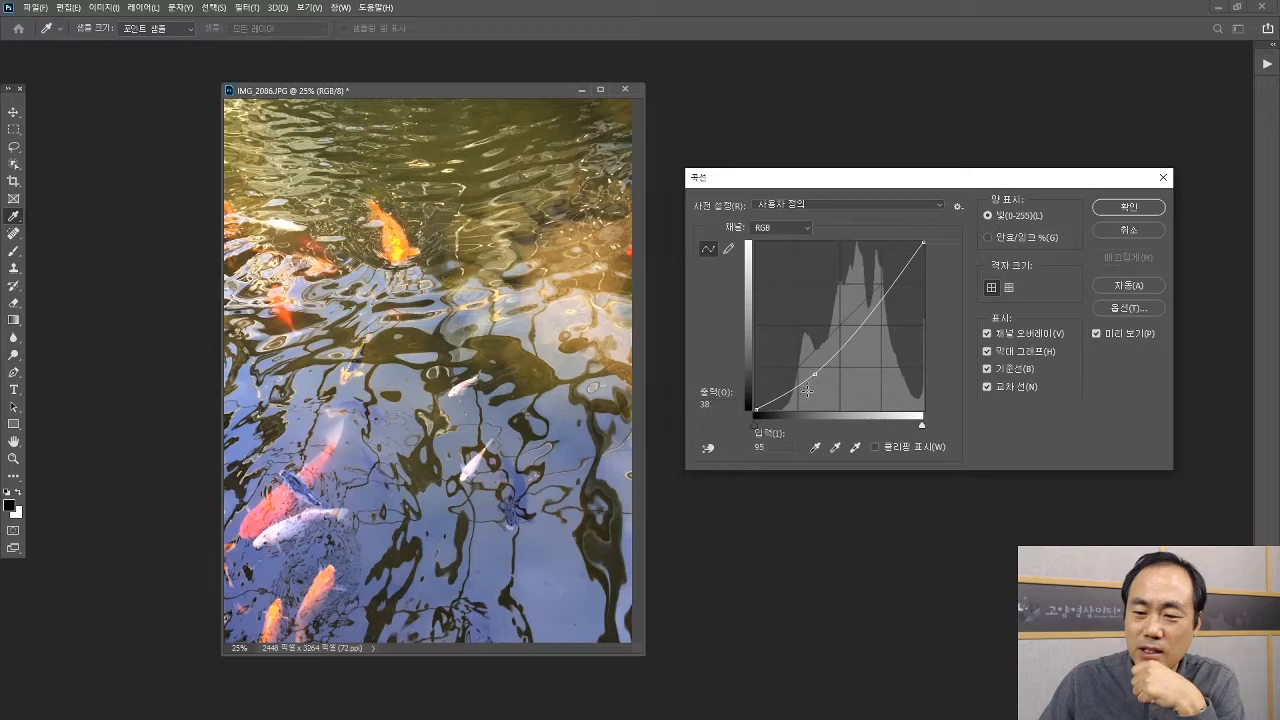
drag(815, 374, 840, 230)
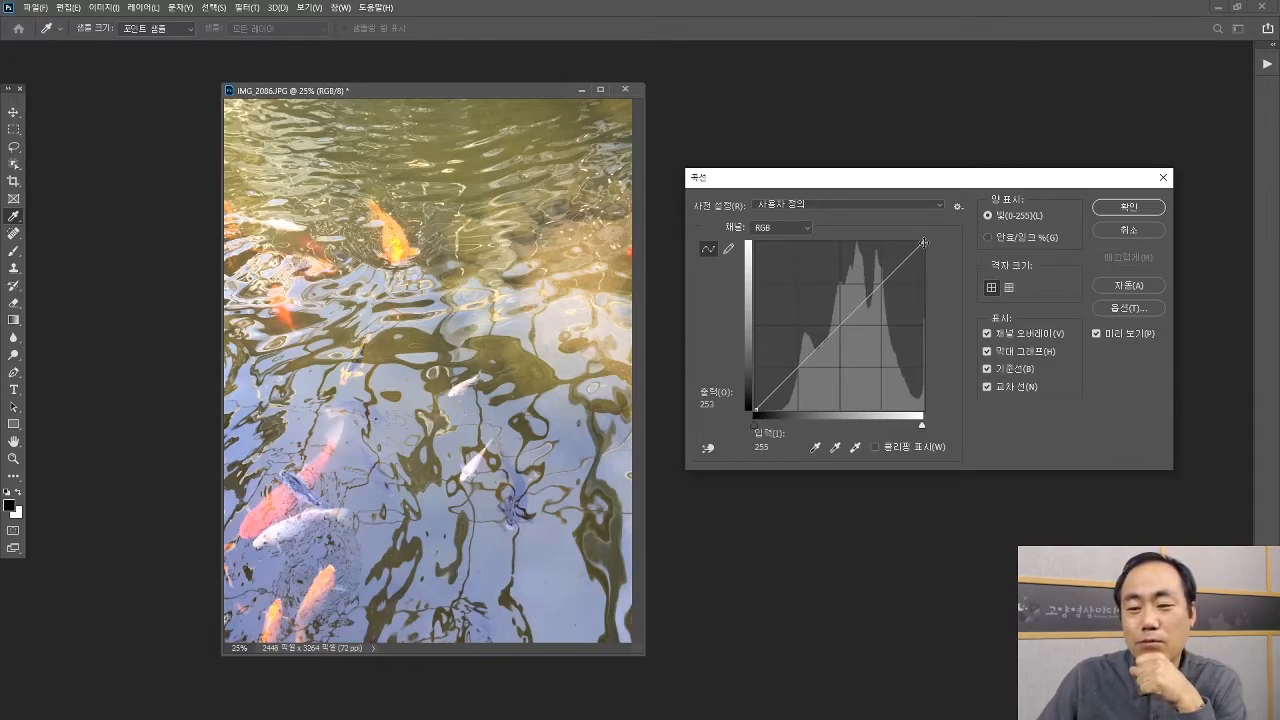
Try lowering the curve's white point to output 210, and restore the white and black points to their corners
drag(923, 242, 934, 271)
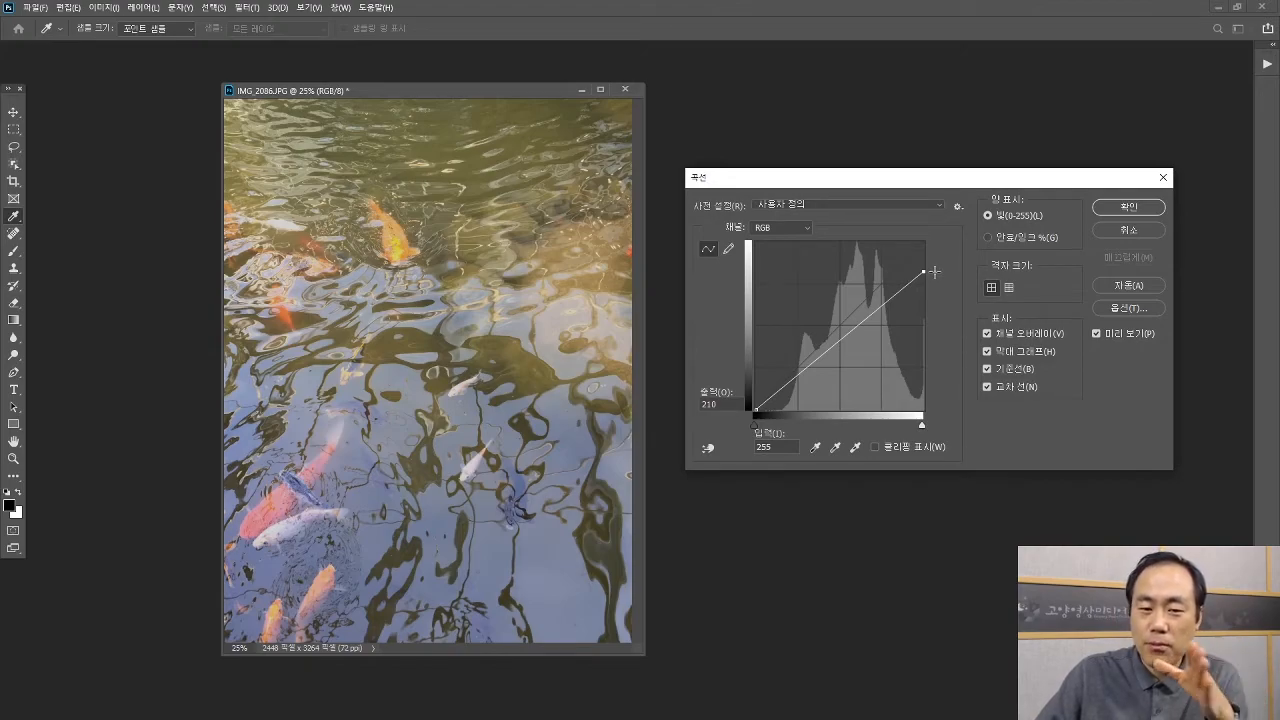
drag(934, 271, 938, 240)
mouse_move(755, 409)
mouse_down()
mouse_move(753, 368)
mouse_move(752, 410)
mouse_up()
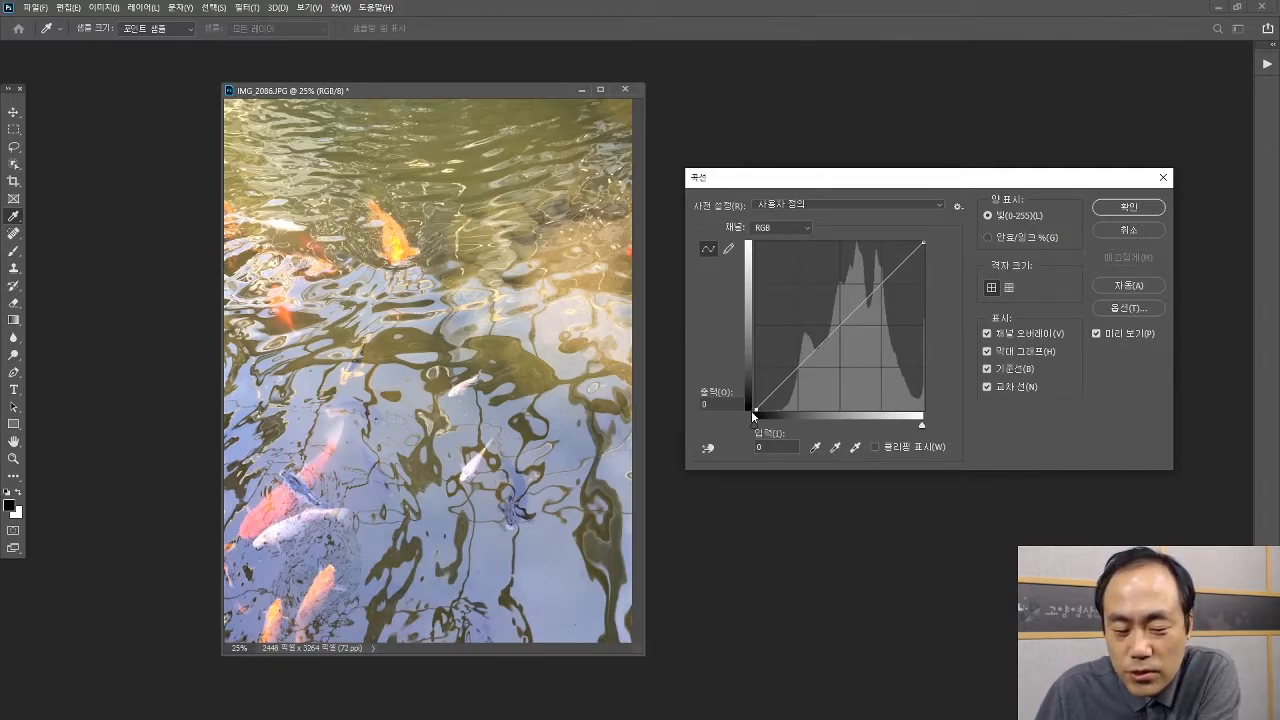
mouse_move(752, 411)
mouse_down()
mouse_move(770, 417)
mouse_move(754, 413)
mouse_up()
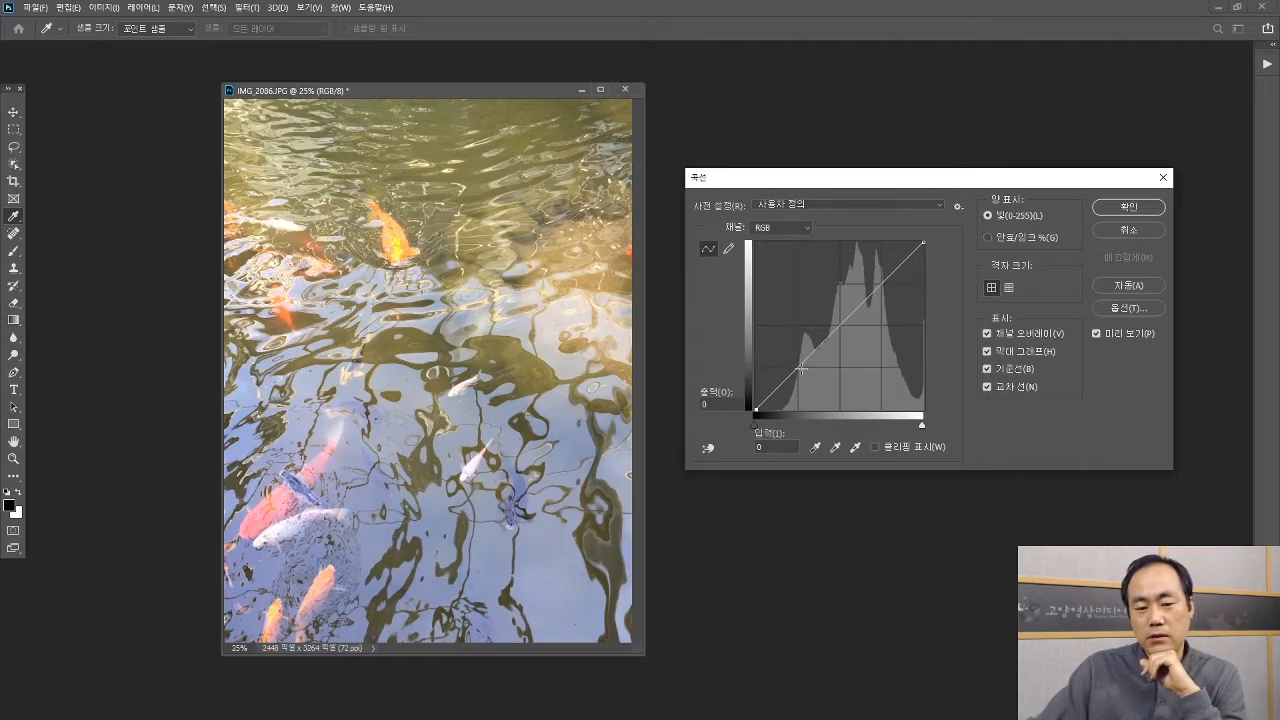
Try darkening the curve with a point at input 110/output 74 and another in the highlights, and remove both points
drag(812, 356, 825, 361)
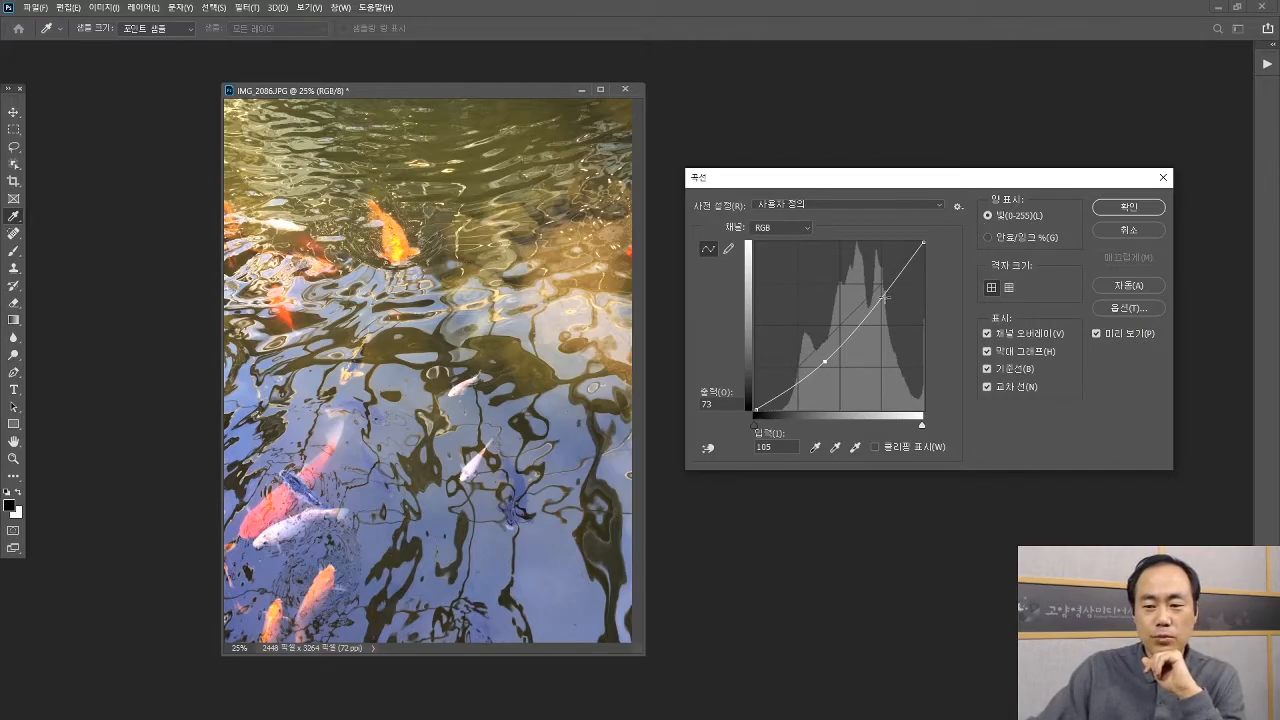
drag(893, 284, 891, 289)
drag(825, 361, 829, 362)
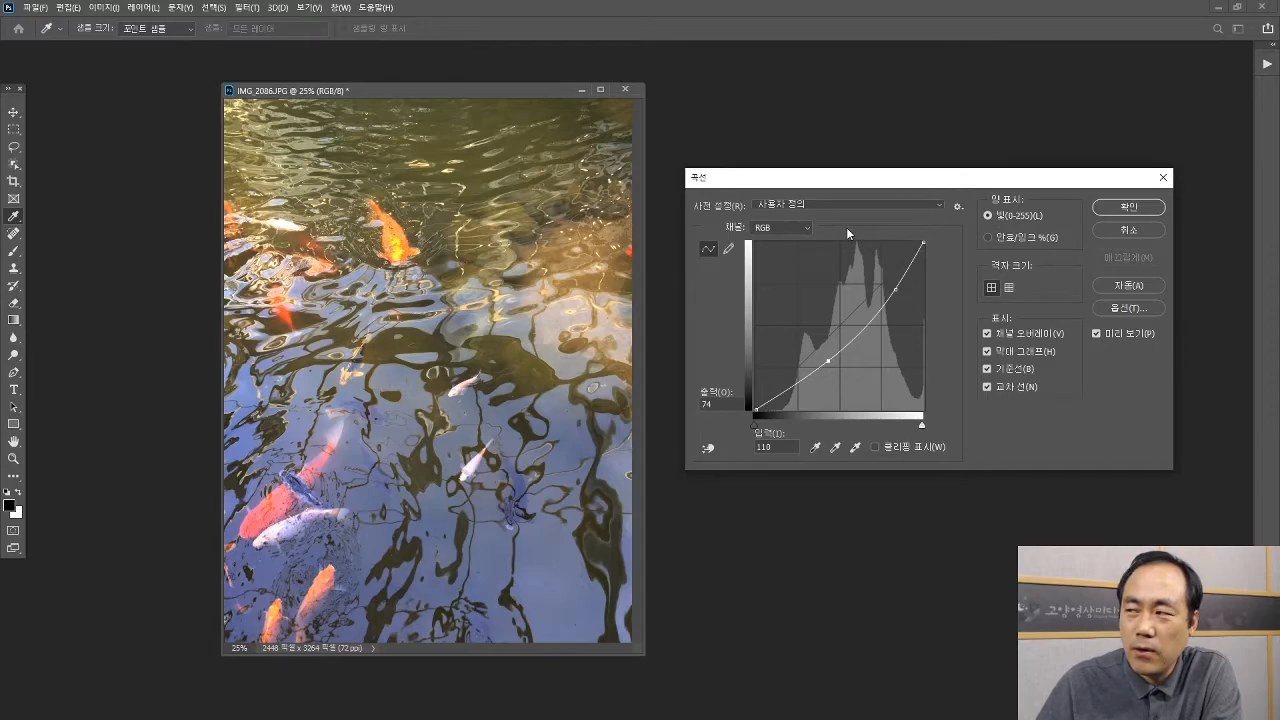
ctrl+click(895, 289)
drag(828, 360, 716, 300)
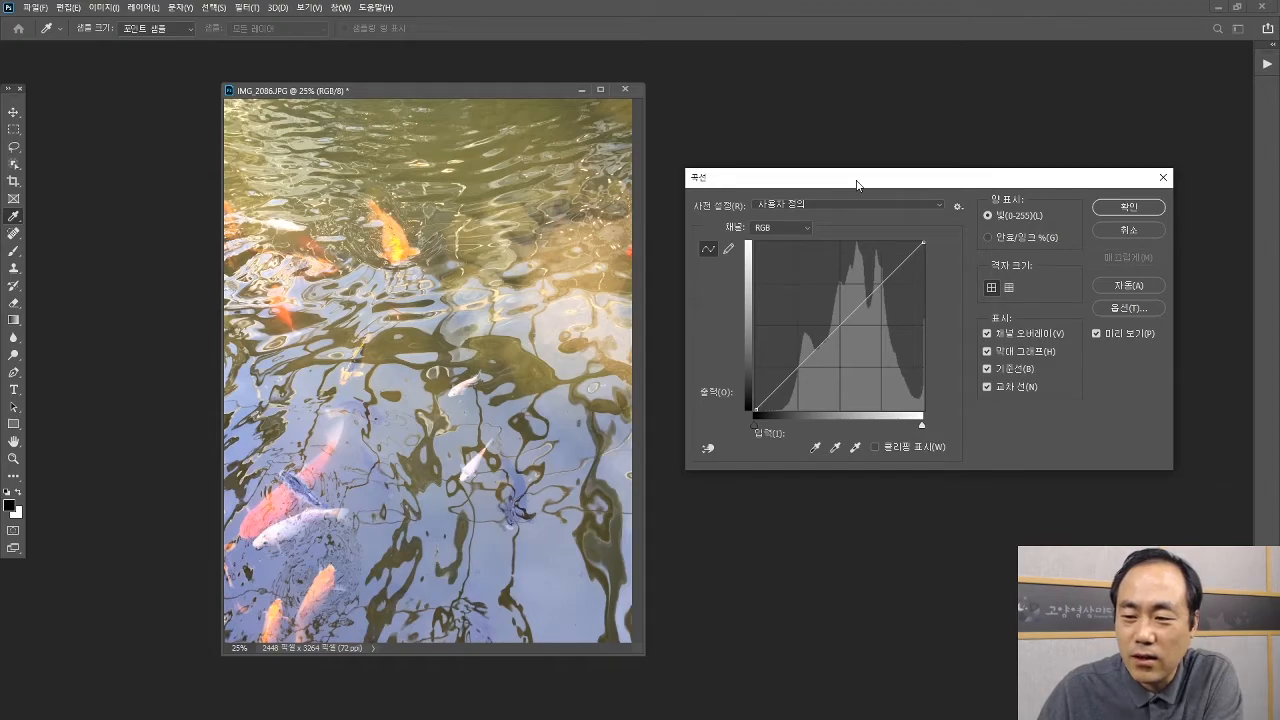
Apply the automatic curve correction, deepen the shadow point, and place points at input 175/output 158 and input 126/output 99
drag(857, 184, 840, 103)
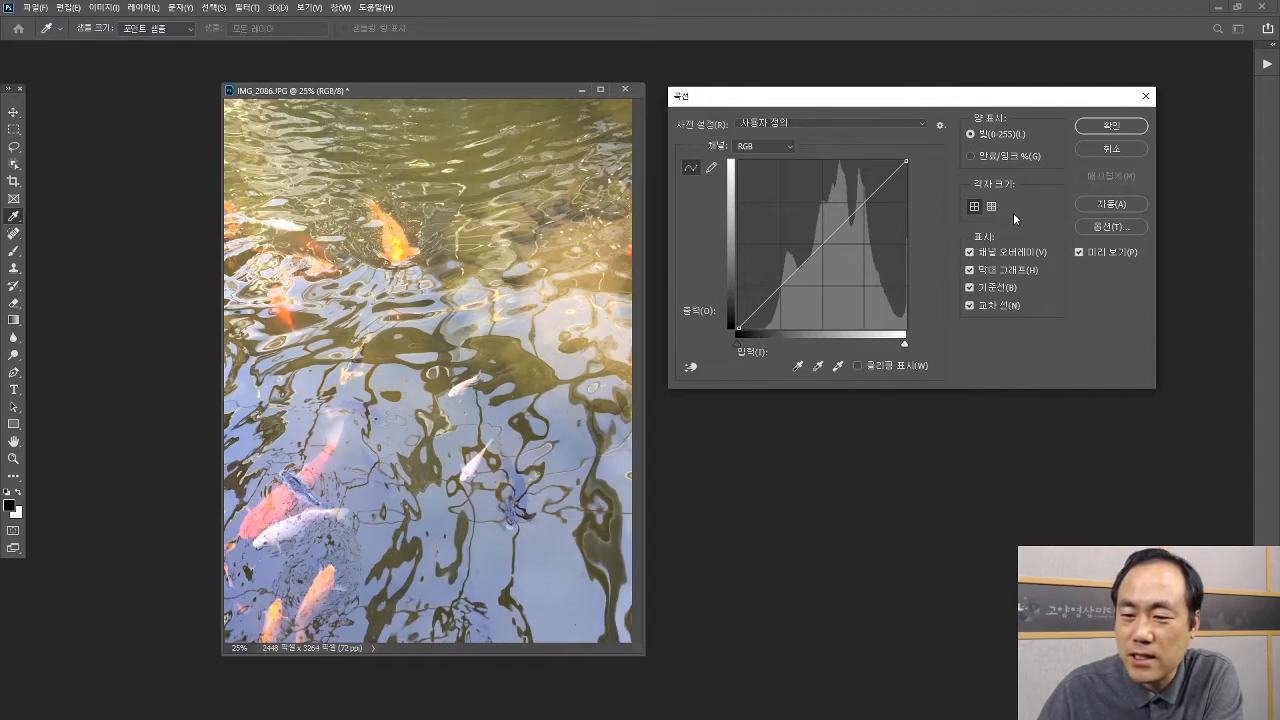
click(1117, 205)
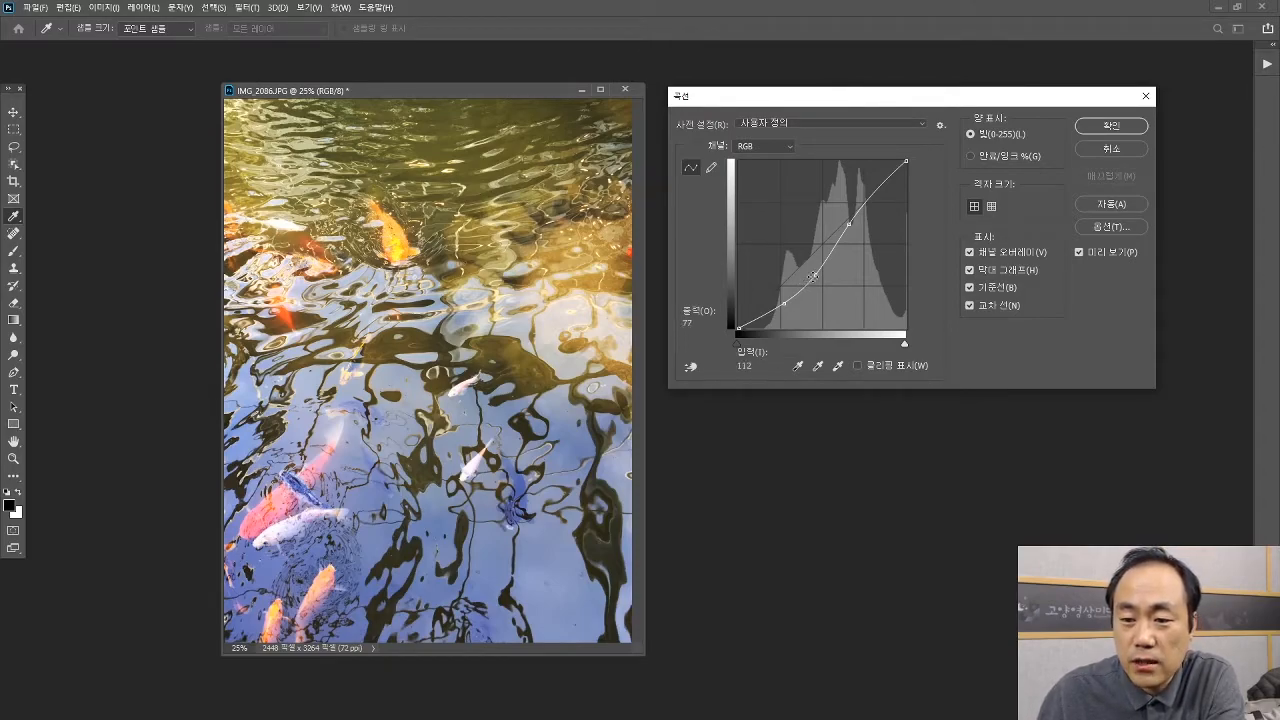
drag(808, 280, 790, 301)
click(782, 300)
drag(850, 227, 853, 226)
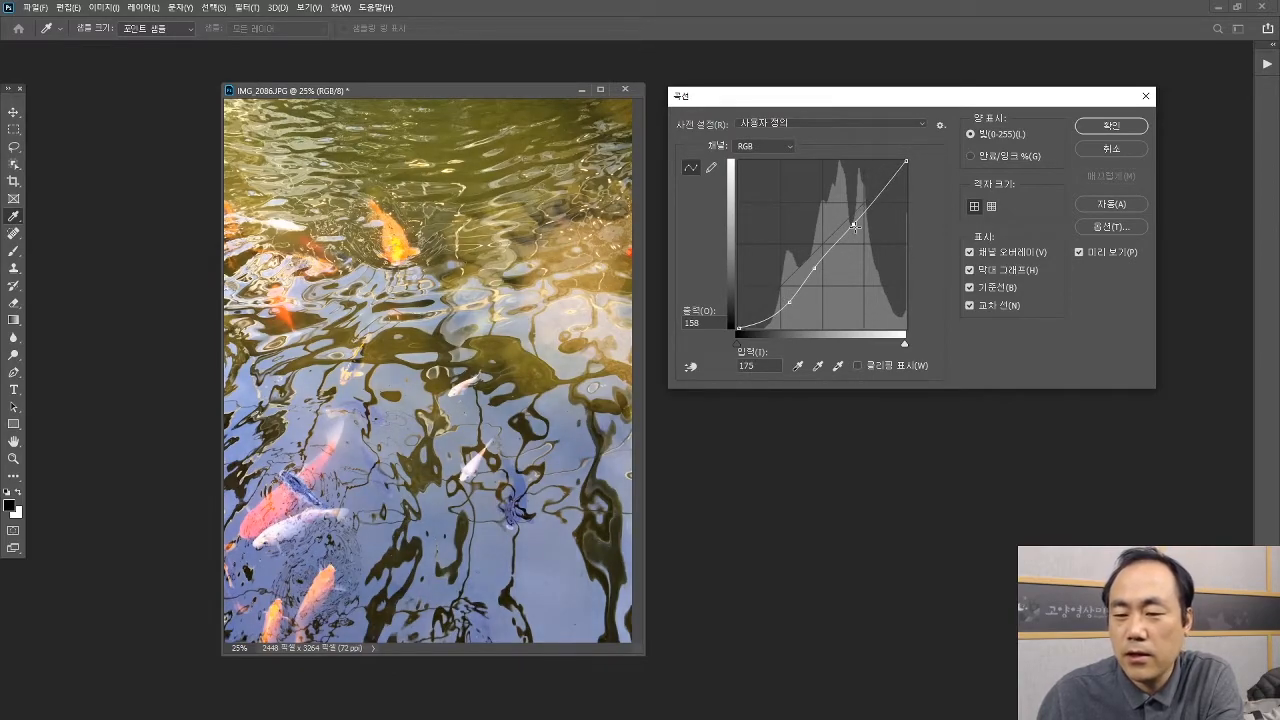
drag(815, 268, 822, 264)
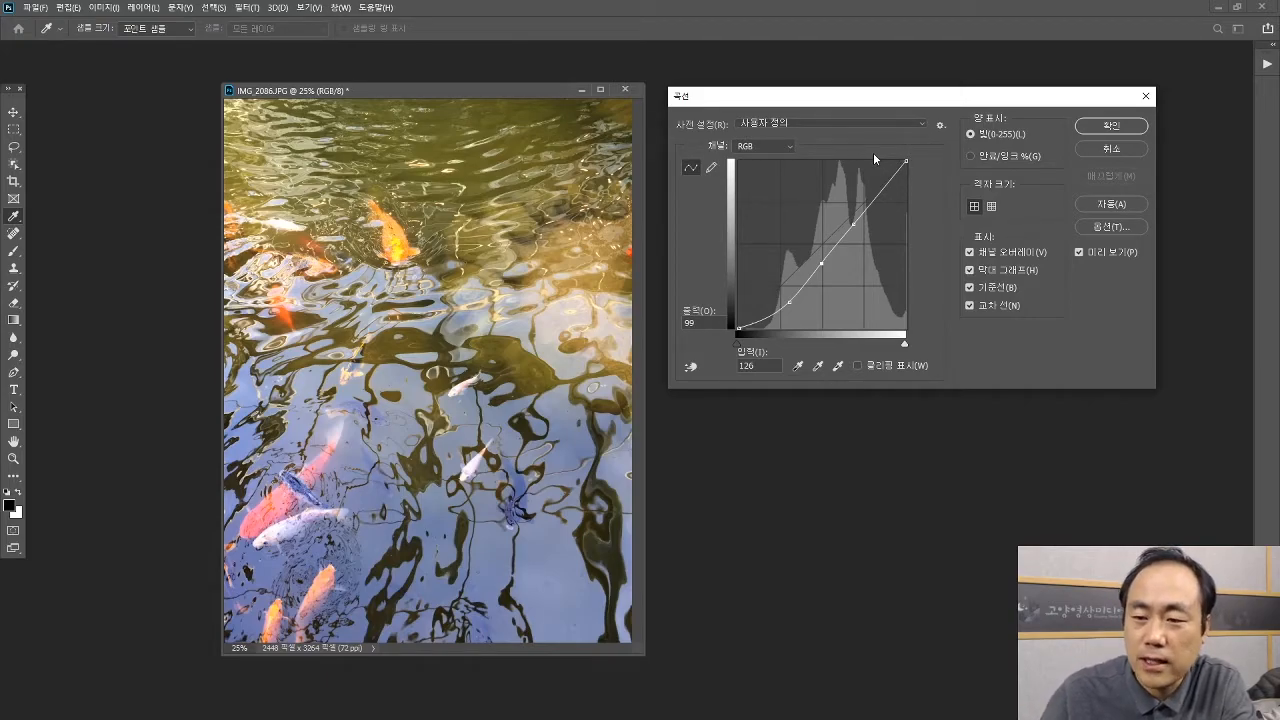
Remove all three inner points from the corrected curve
drag(853, 224, 834, 149)
drag(819, 266, 715, 207)
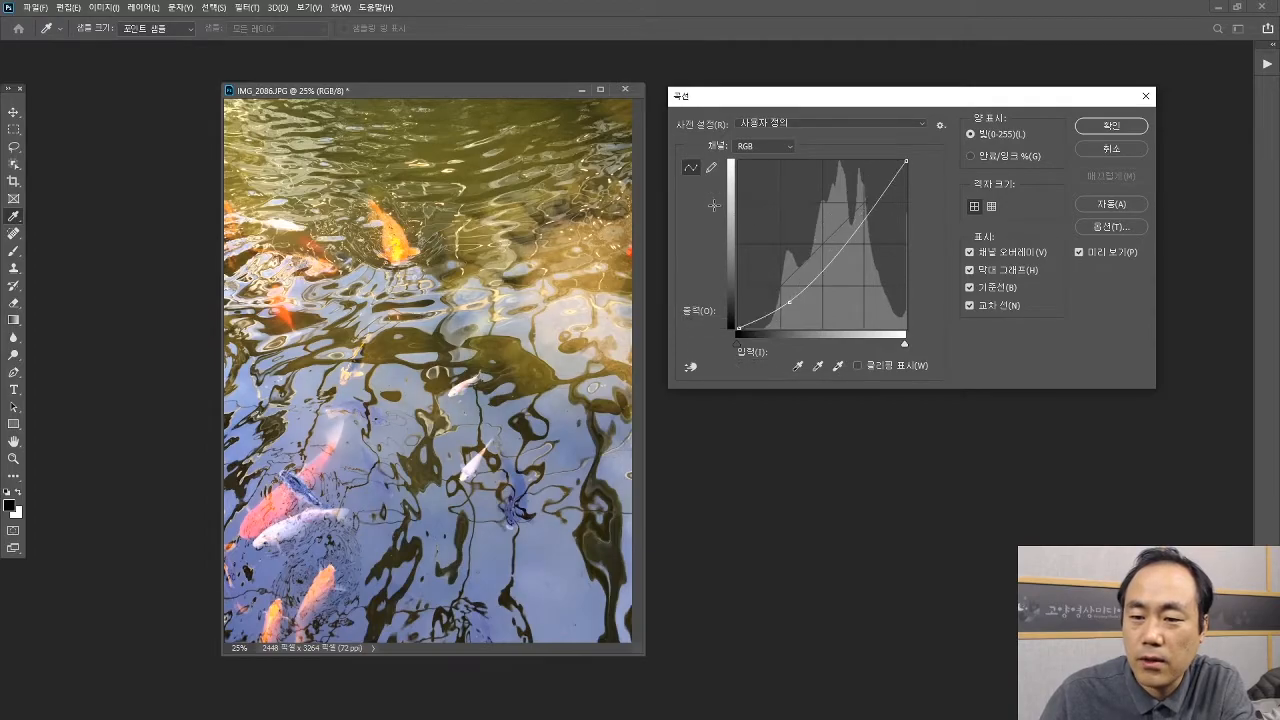
drag(789, 302, 722, 233)
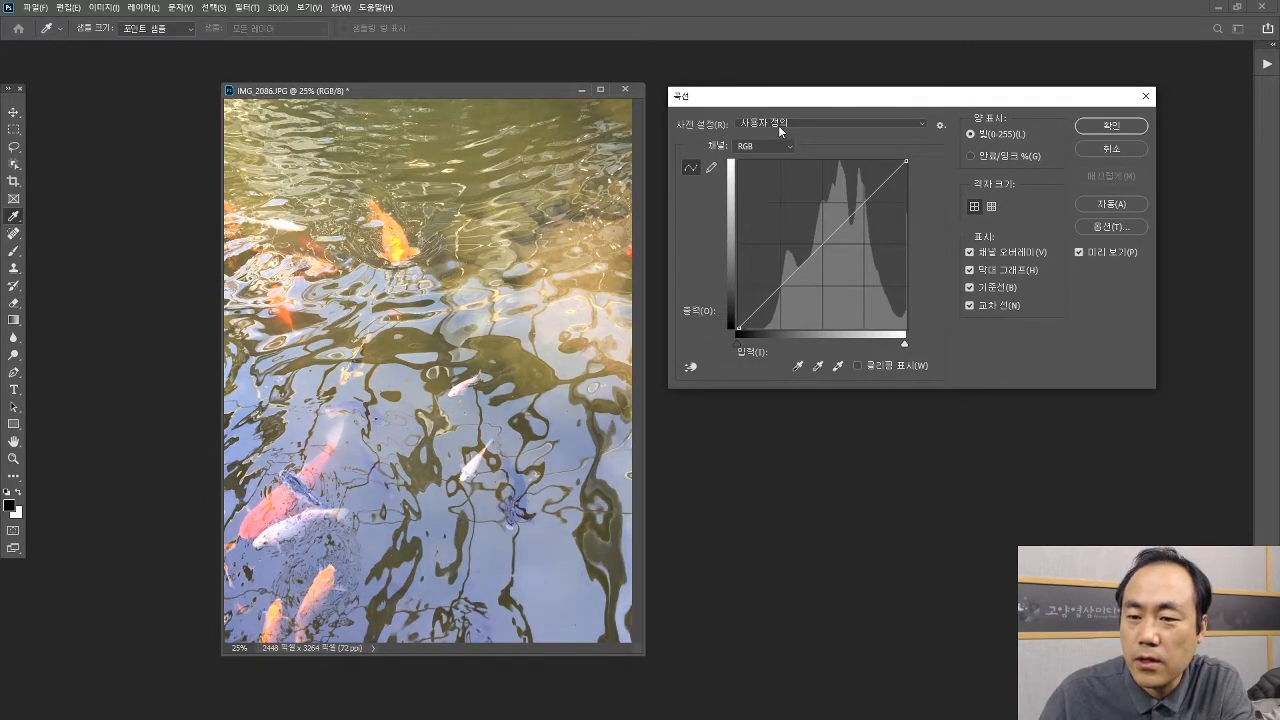
Try the Curves preset 색상 음화(RGB) and switch back to 기본값
click(924, 122)
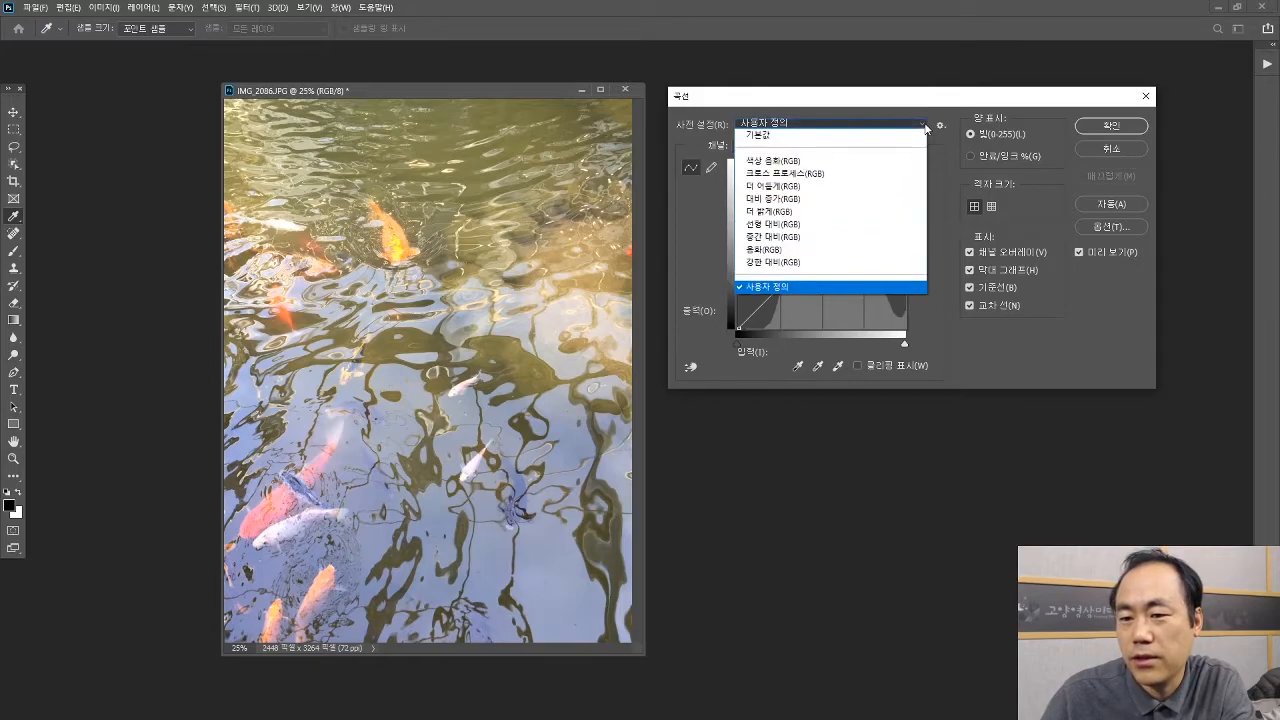
click(868, 169)
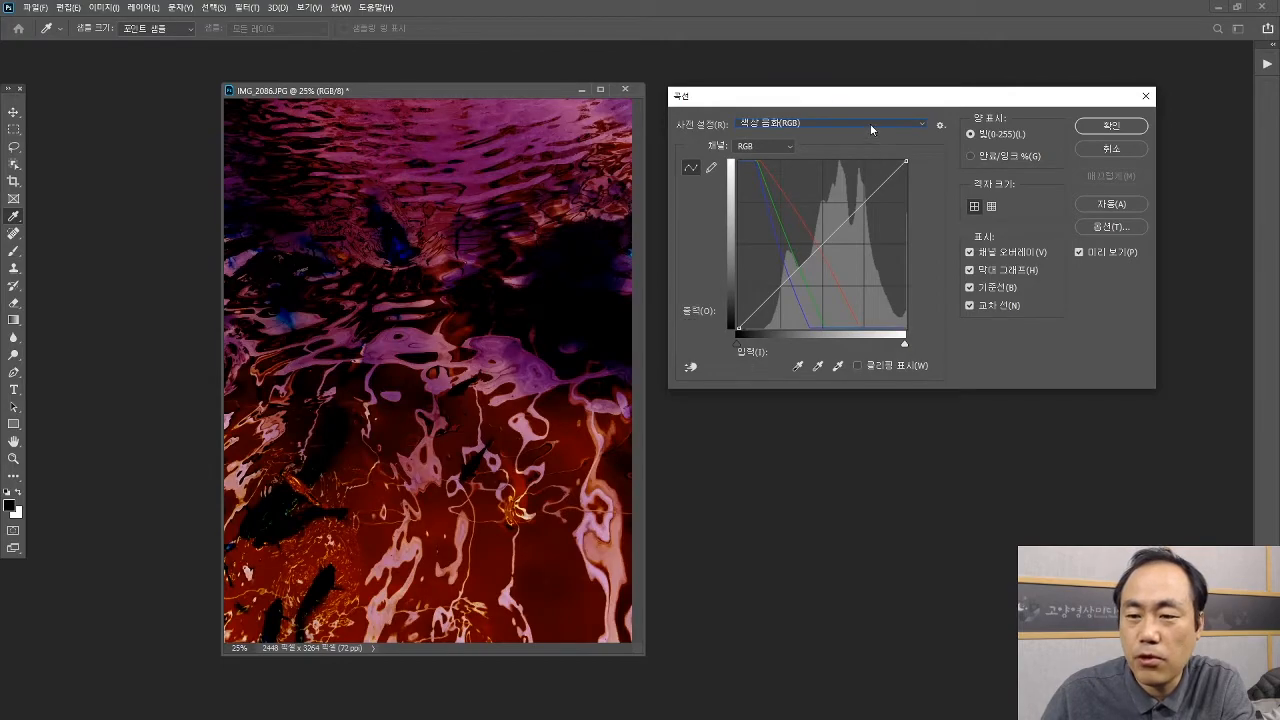
click(870, 123)
click(858, 162)
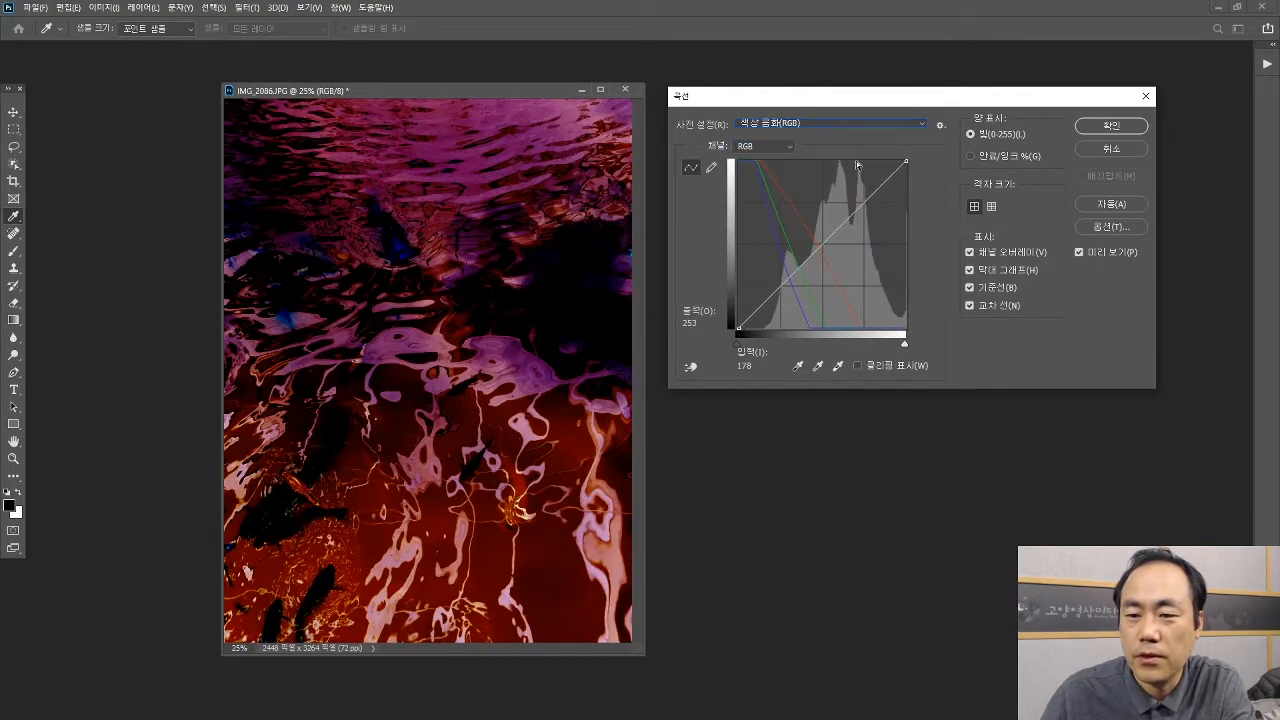
click(828, 122)
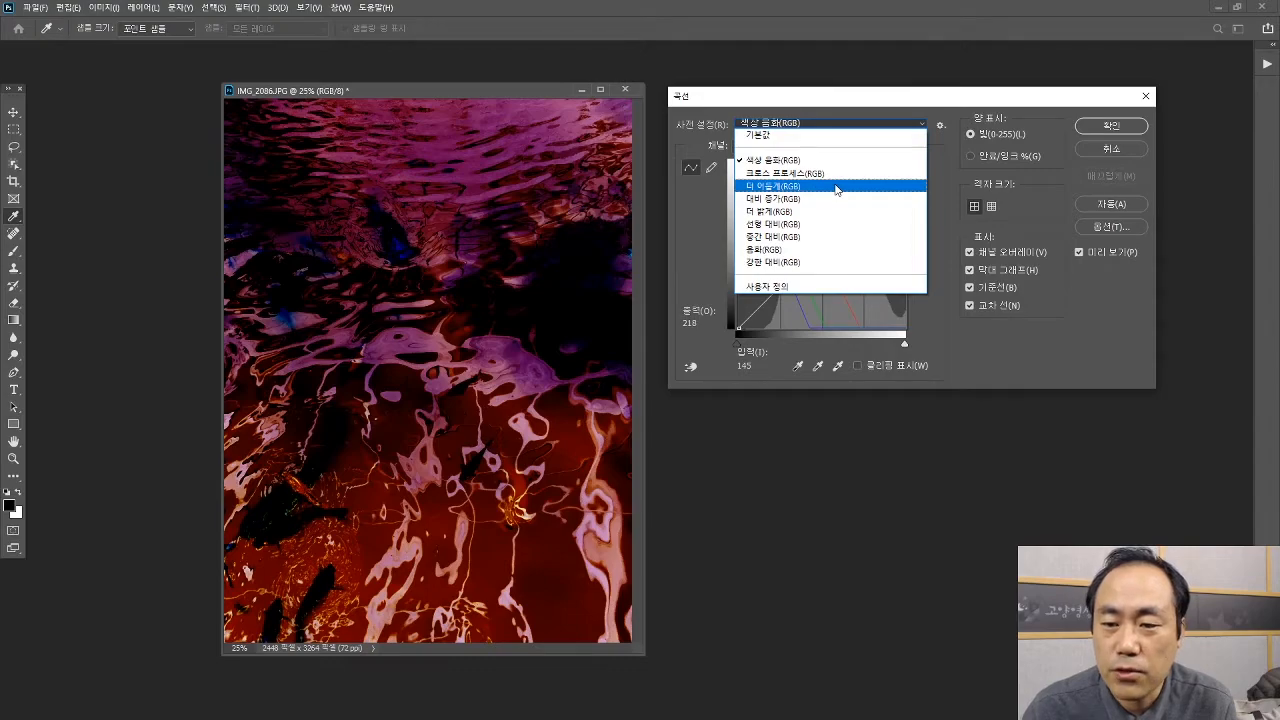
click(836, 134)
Try the Curves presets 더 어둡게(RGB), 더 밝게(RGB) and 중간 대비(RGB) in turn
click(824, 124)
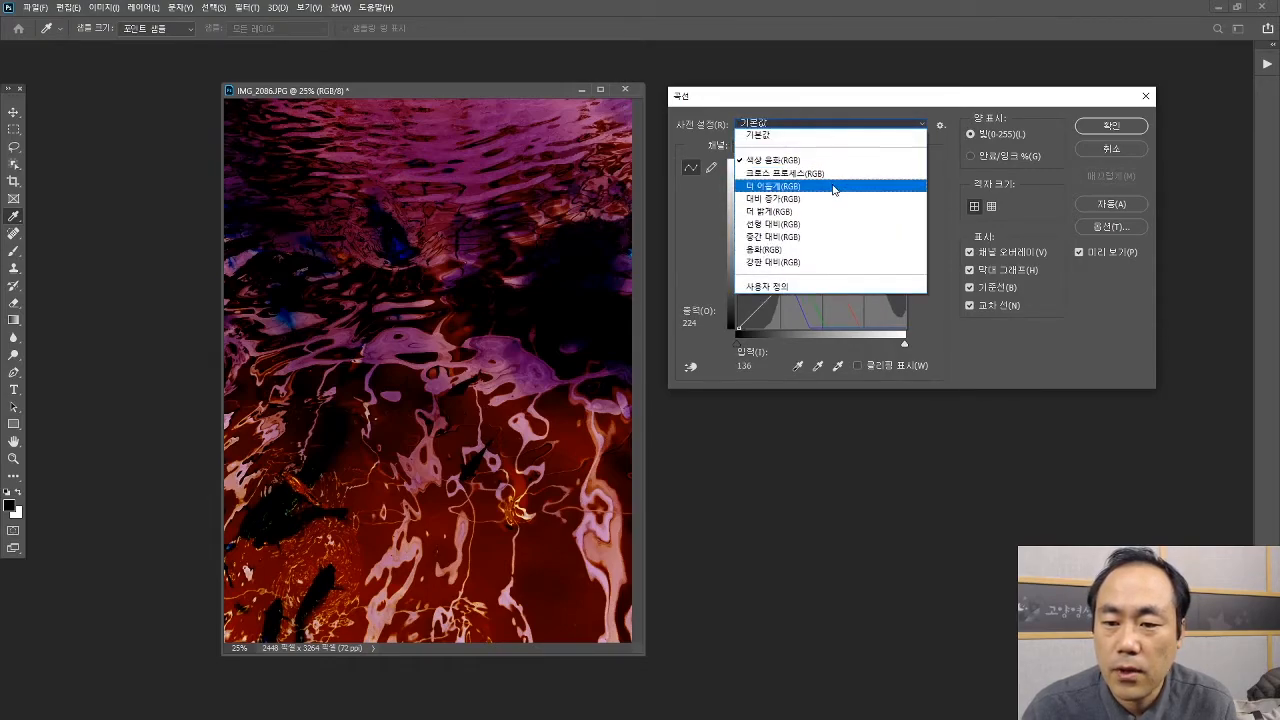
click(832, 187)
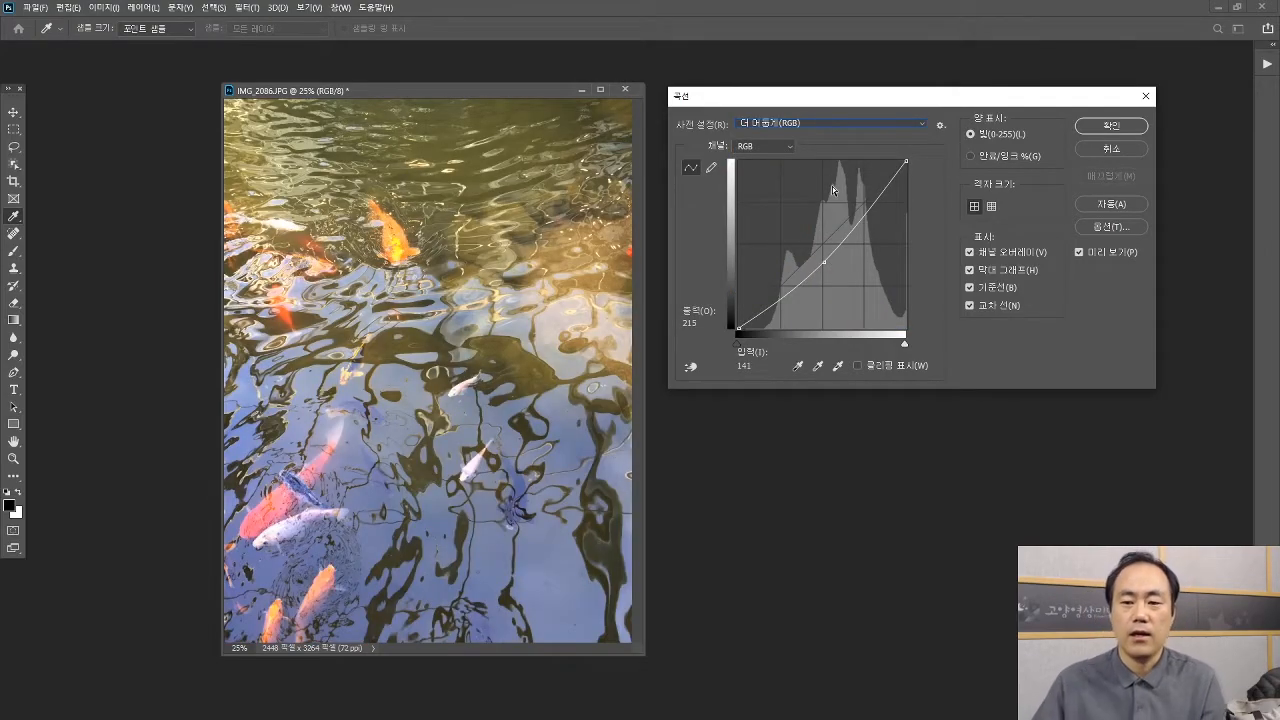
click(792, 125)
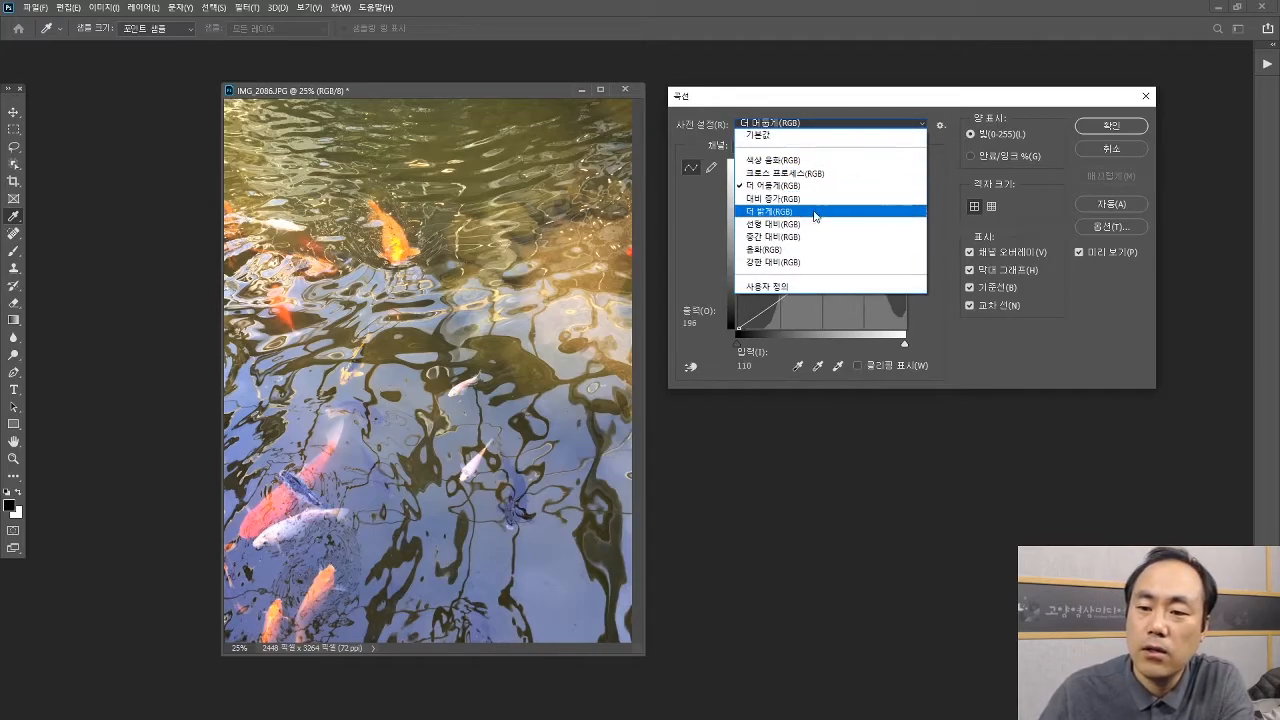
click(817, 214)
click(814, 123)
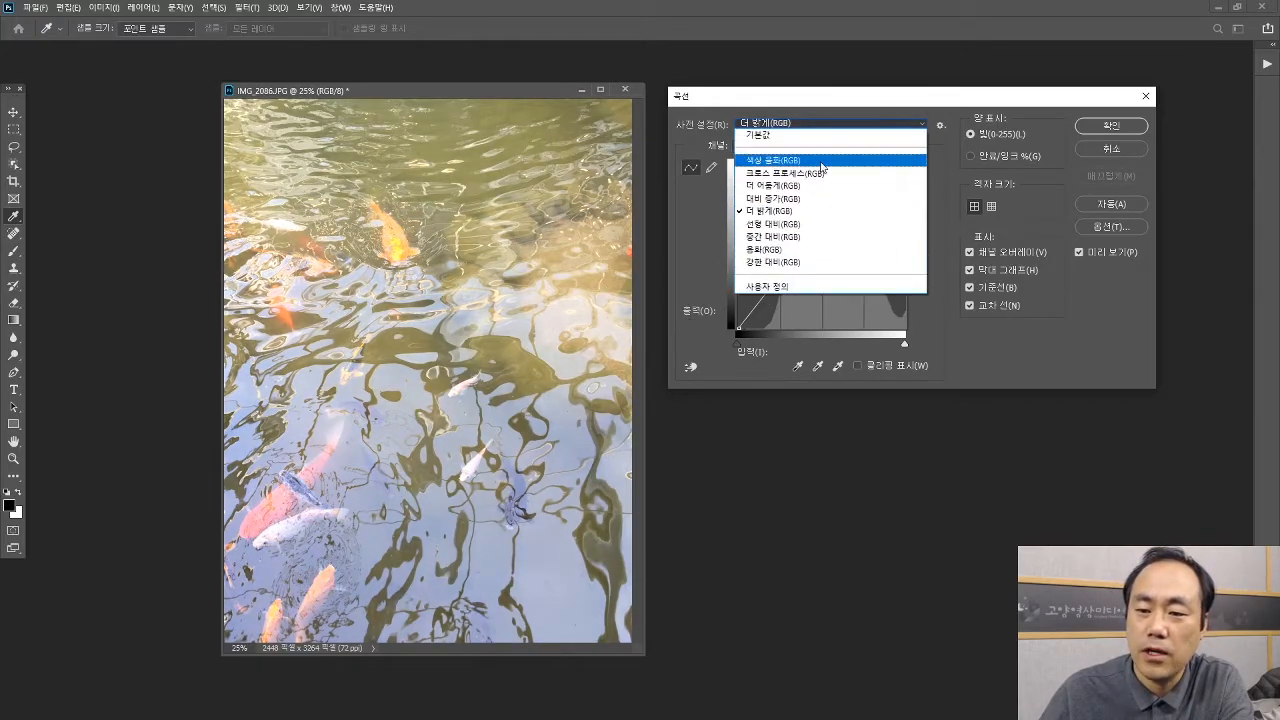
click(838, 237)
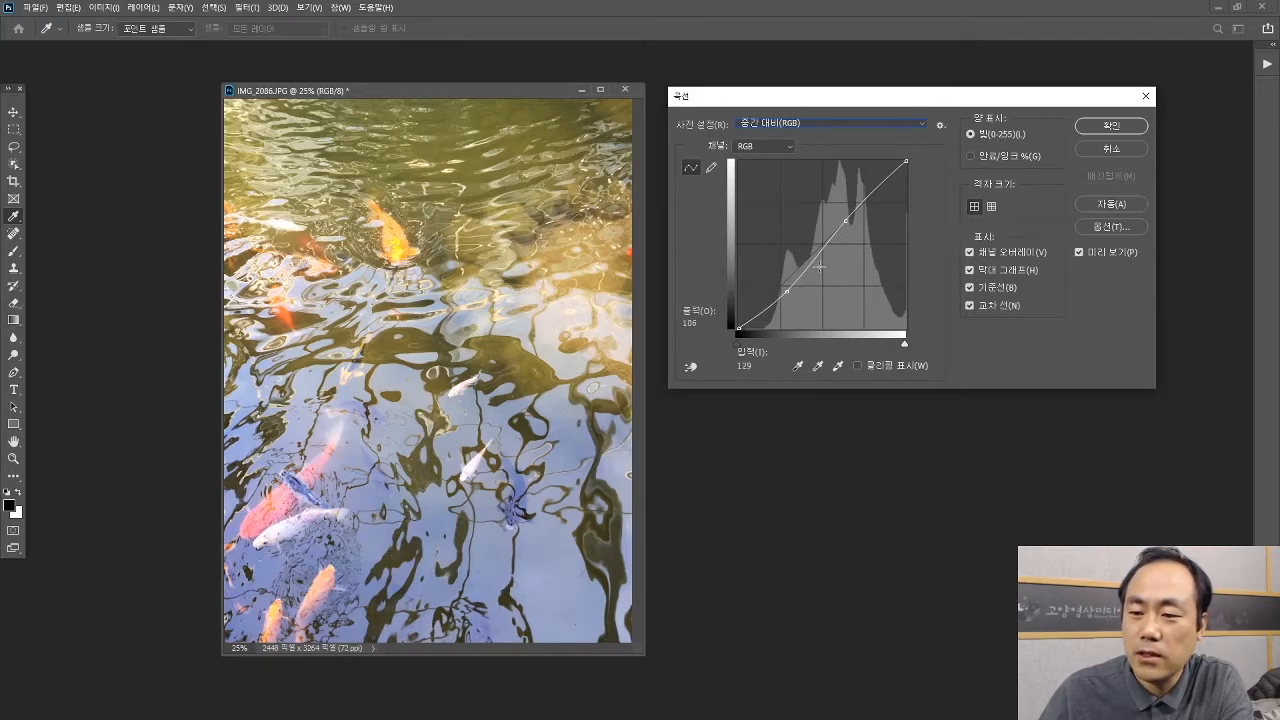
drag(790, 291, 784, 296)
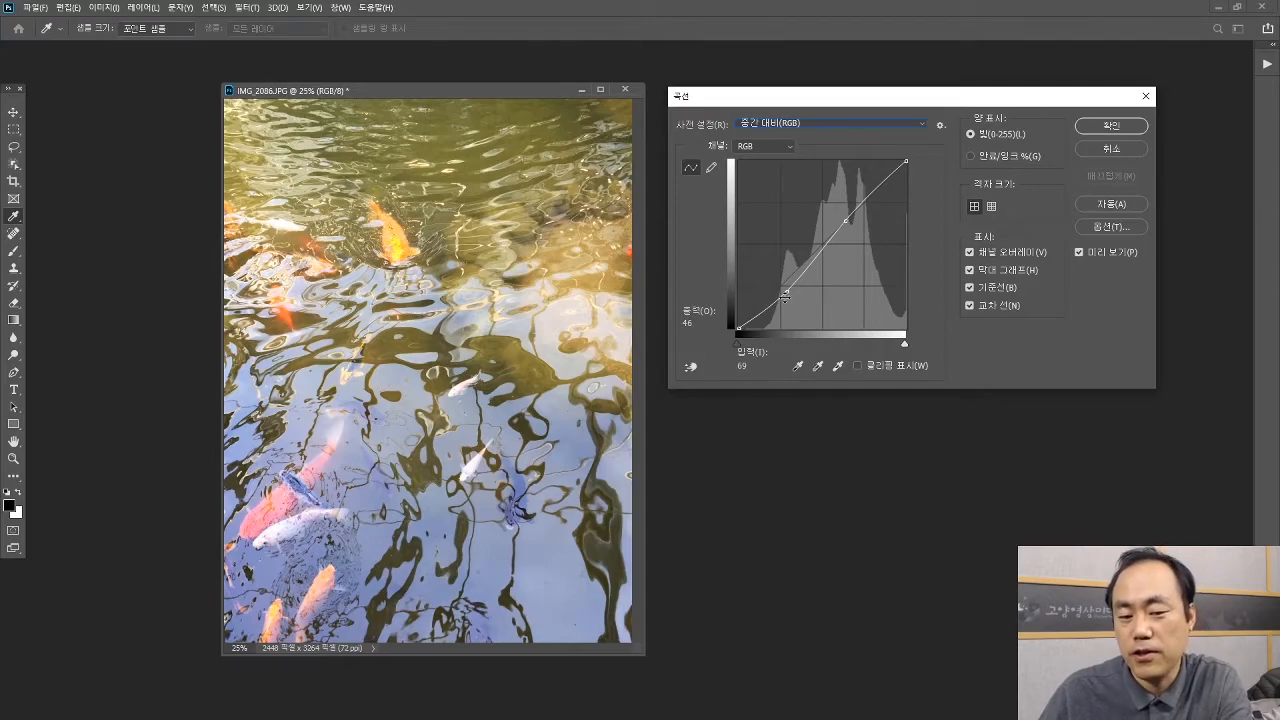
Try the Curves preset 강한 대비(RGB), and return the preset to 기본값
click(812, 123)
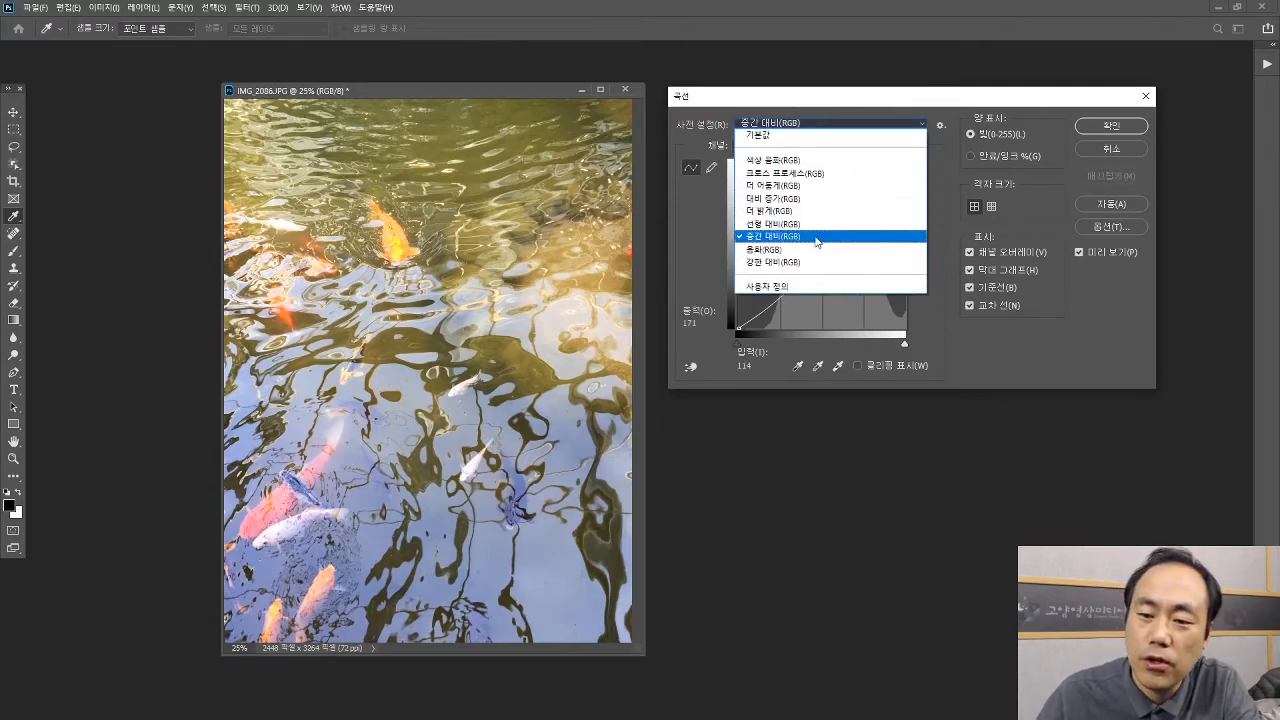
click(816, 263)
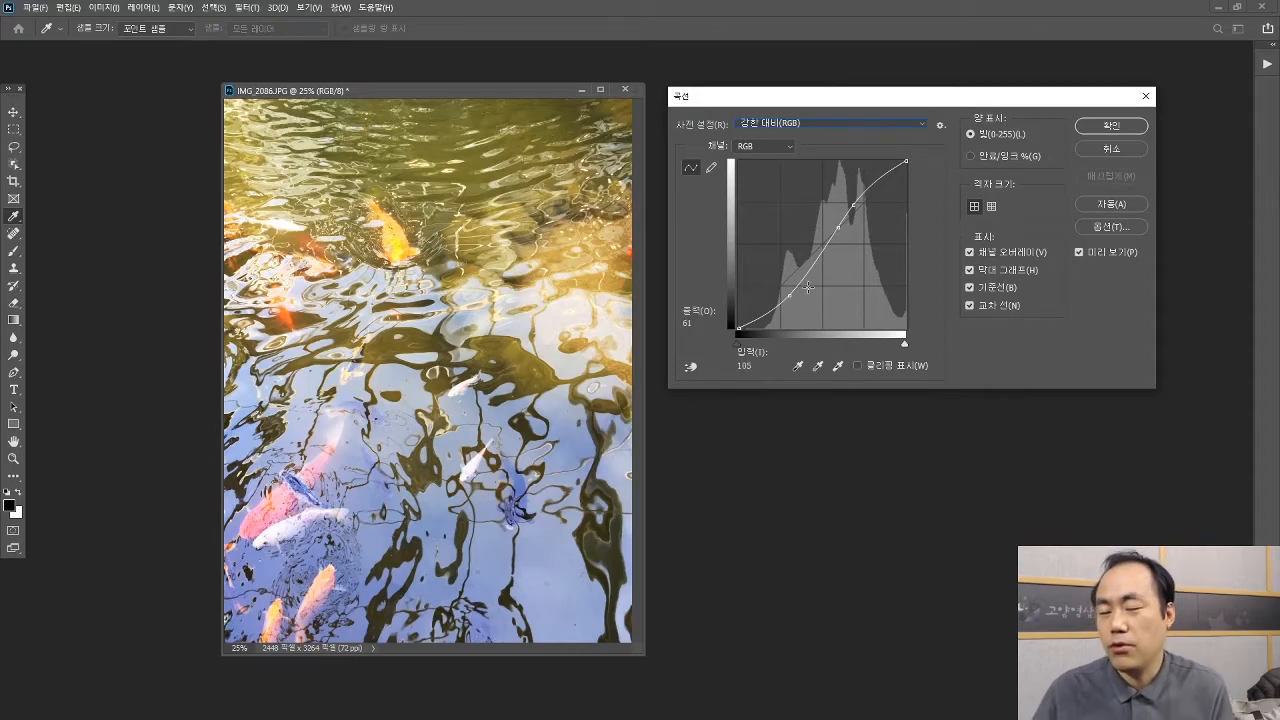
click(829, 125)
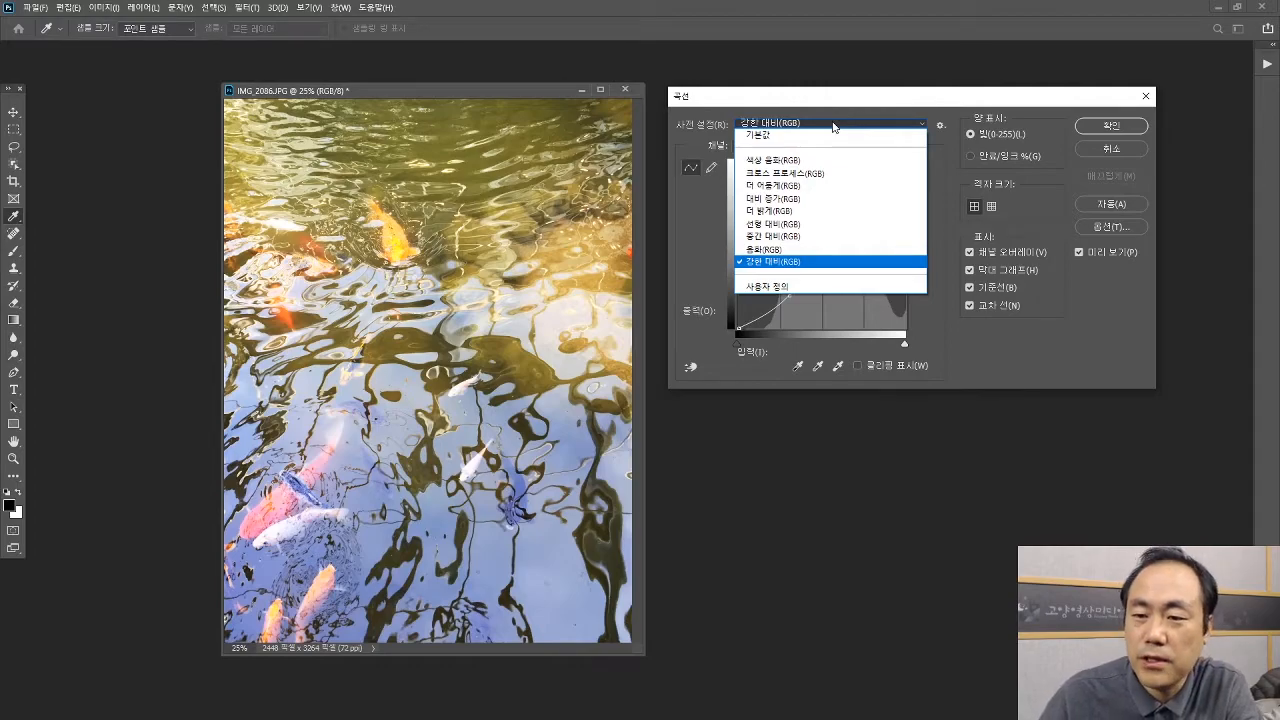
click(844, 134)
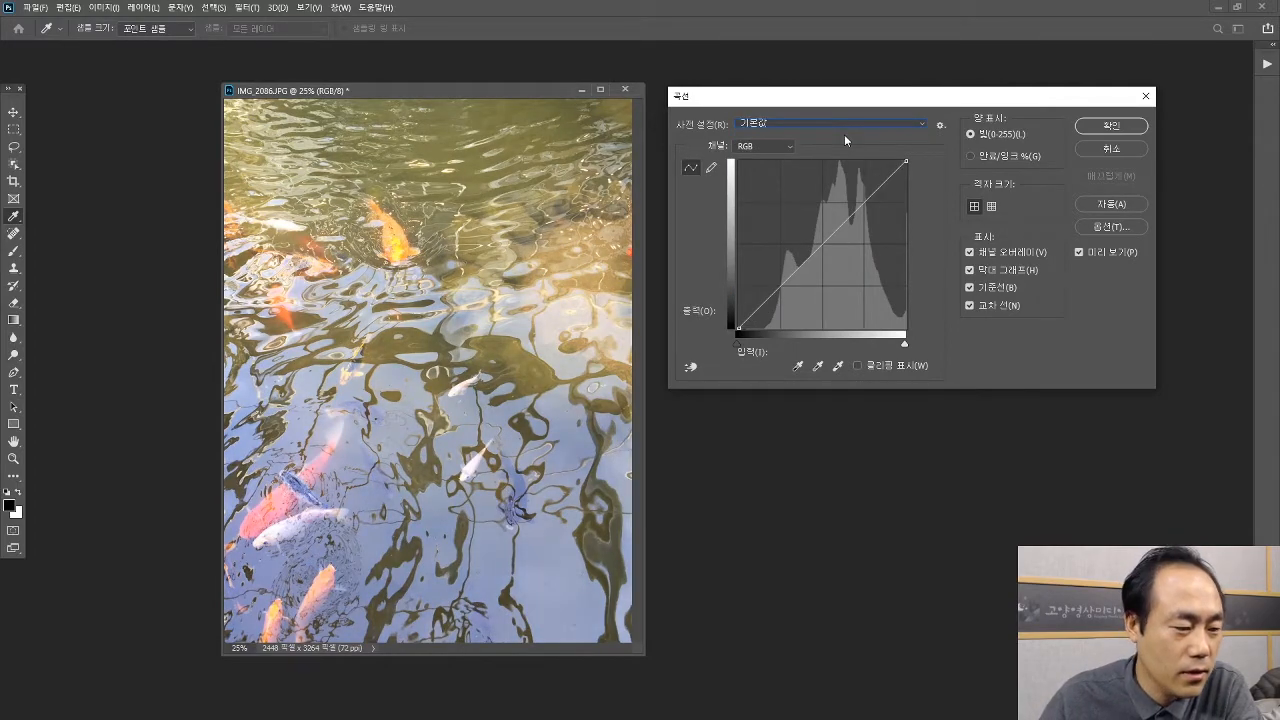